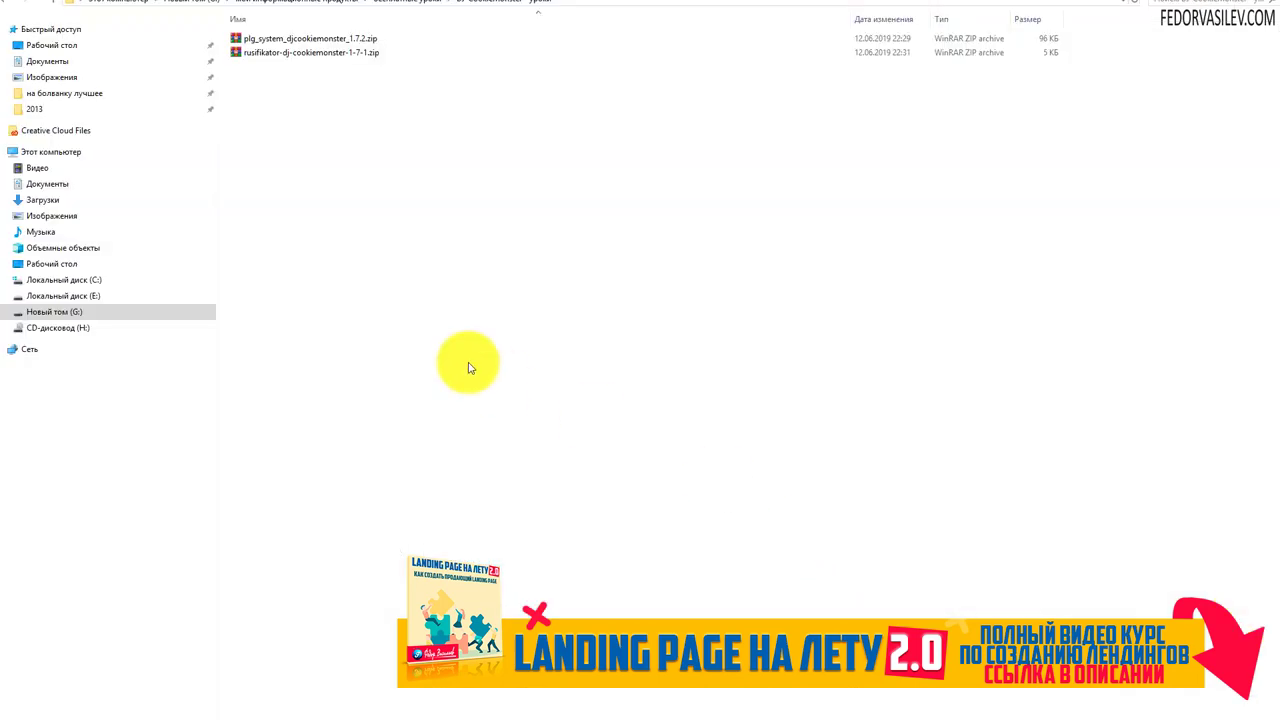
Step: Install plg_system_djcookiemonster_1.7.2.zip and rusifikator-dj-cookiemonster-1-7-1.zip from the DJ-CookieMonster lessons folder through Joomla's extension installer
left_click(266, 35)
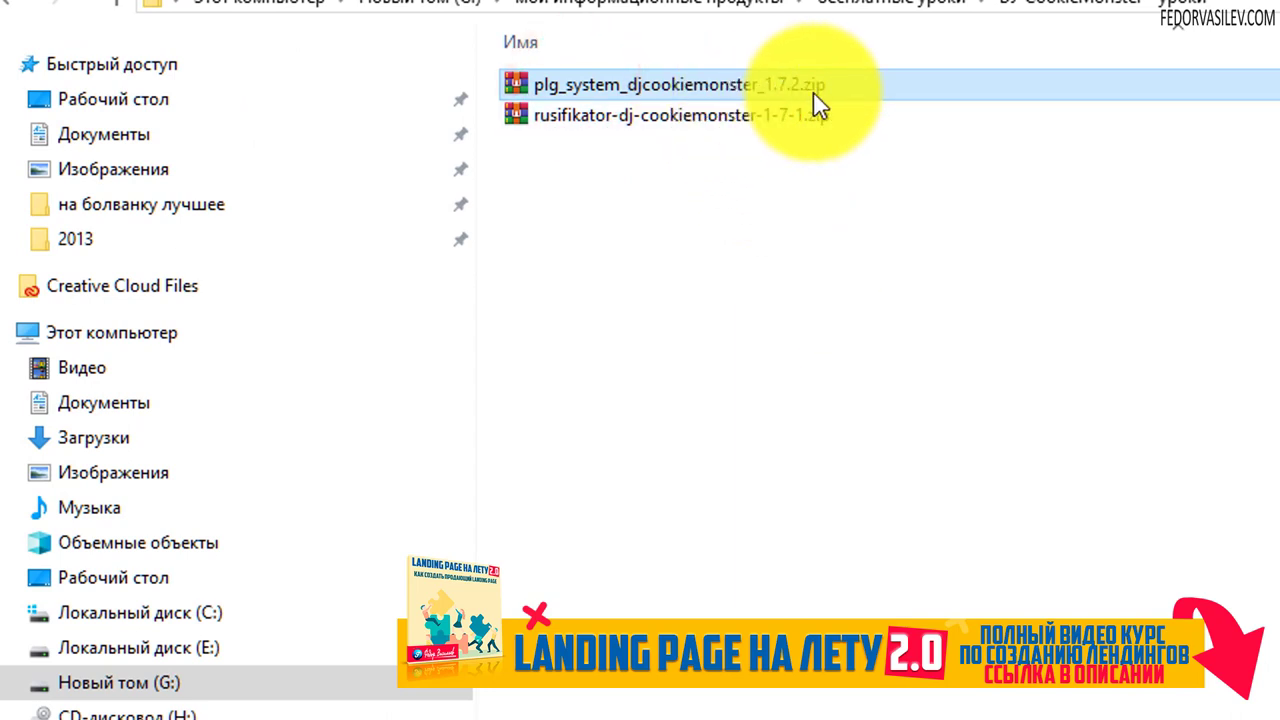
left_click(576, 120)
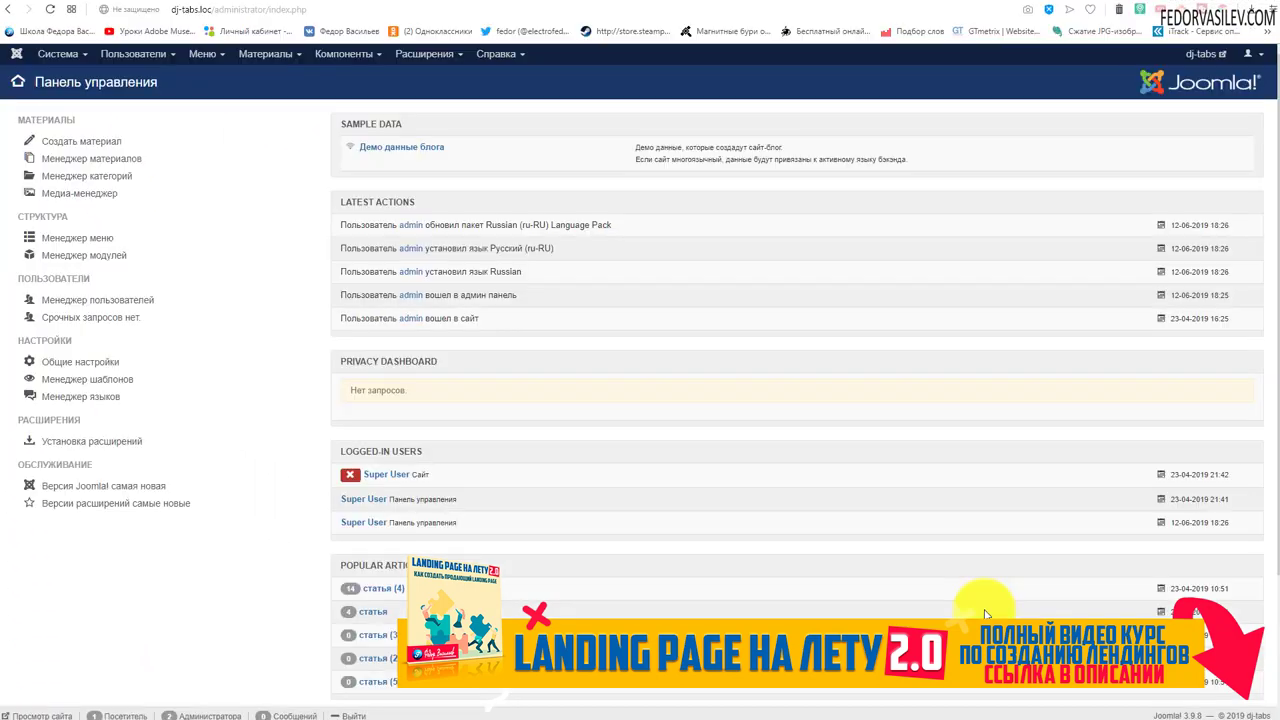
left_click(430, 56)
mouse_move(437, 79)
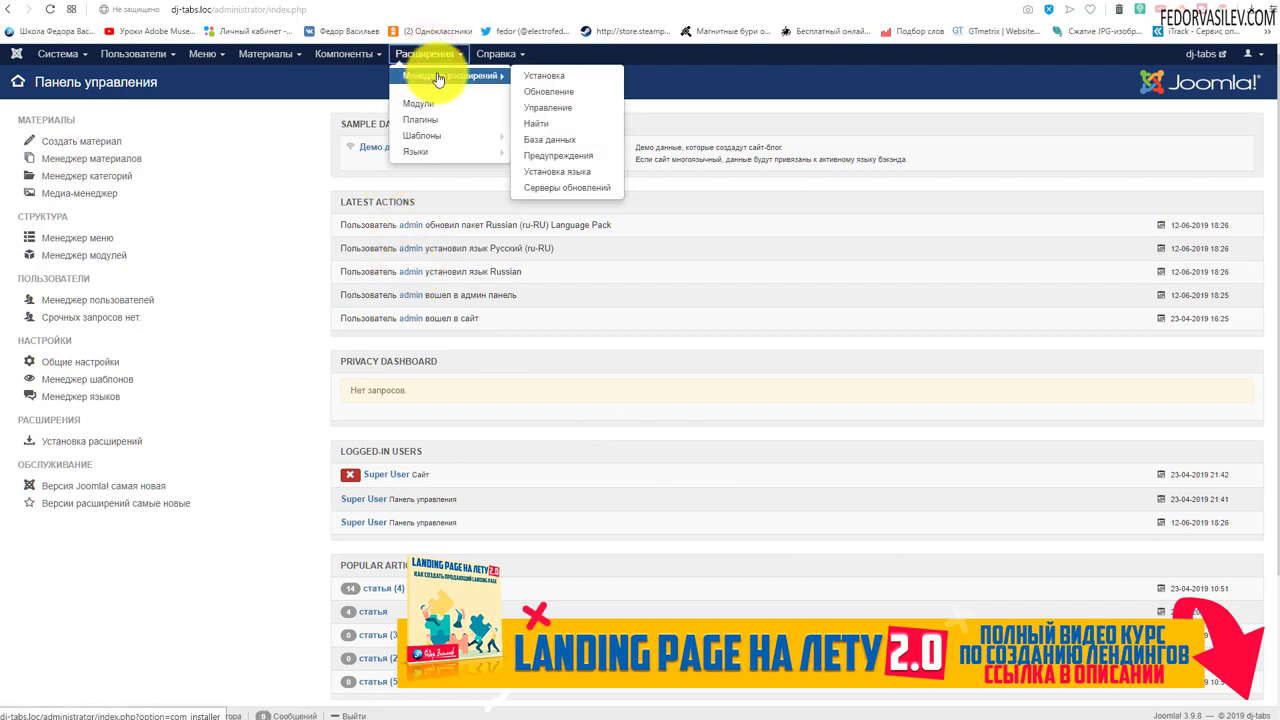
left_click(530, 77)
key("alt+Tab")
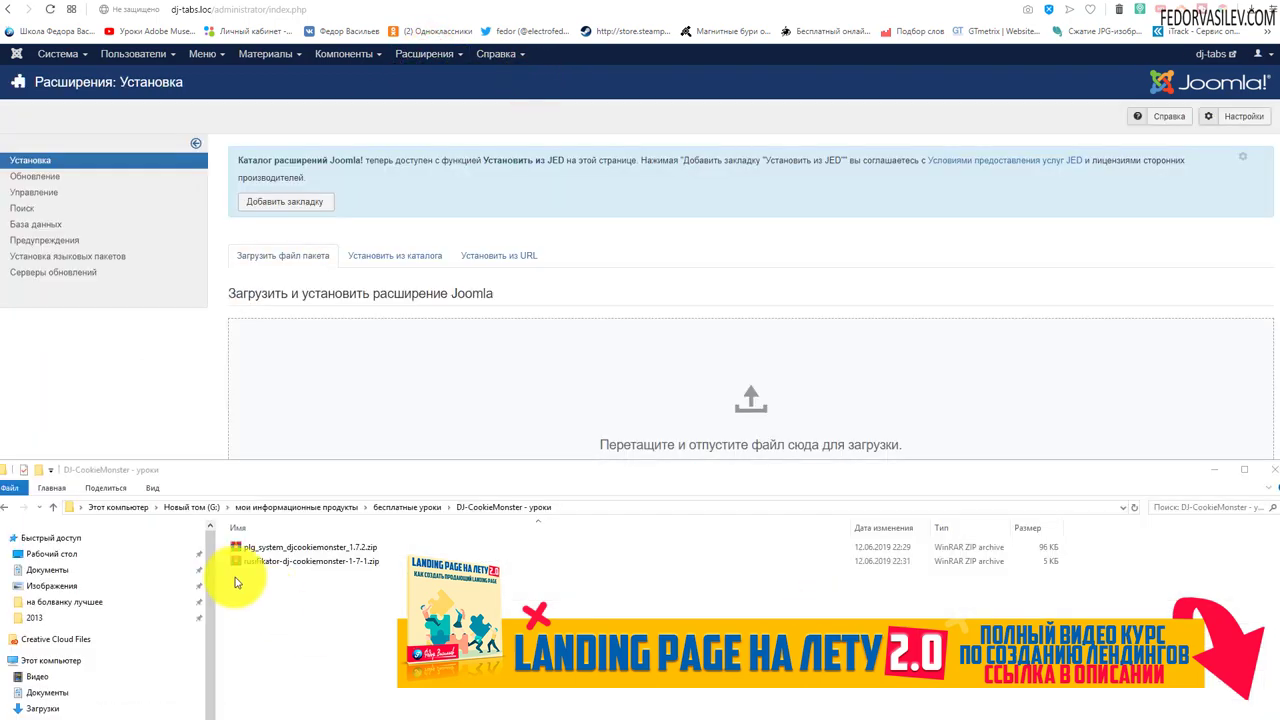
left_click_drag(263, 553, 350, 388)
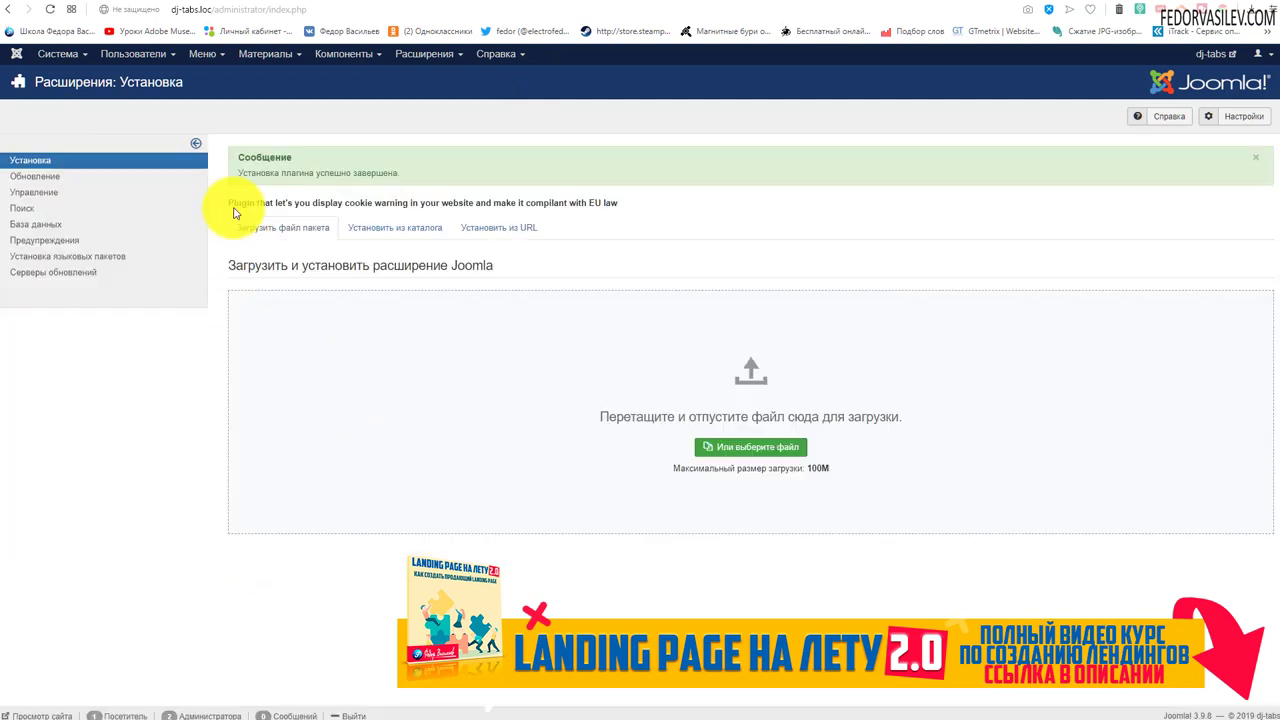
key("alt+Tab")
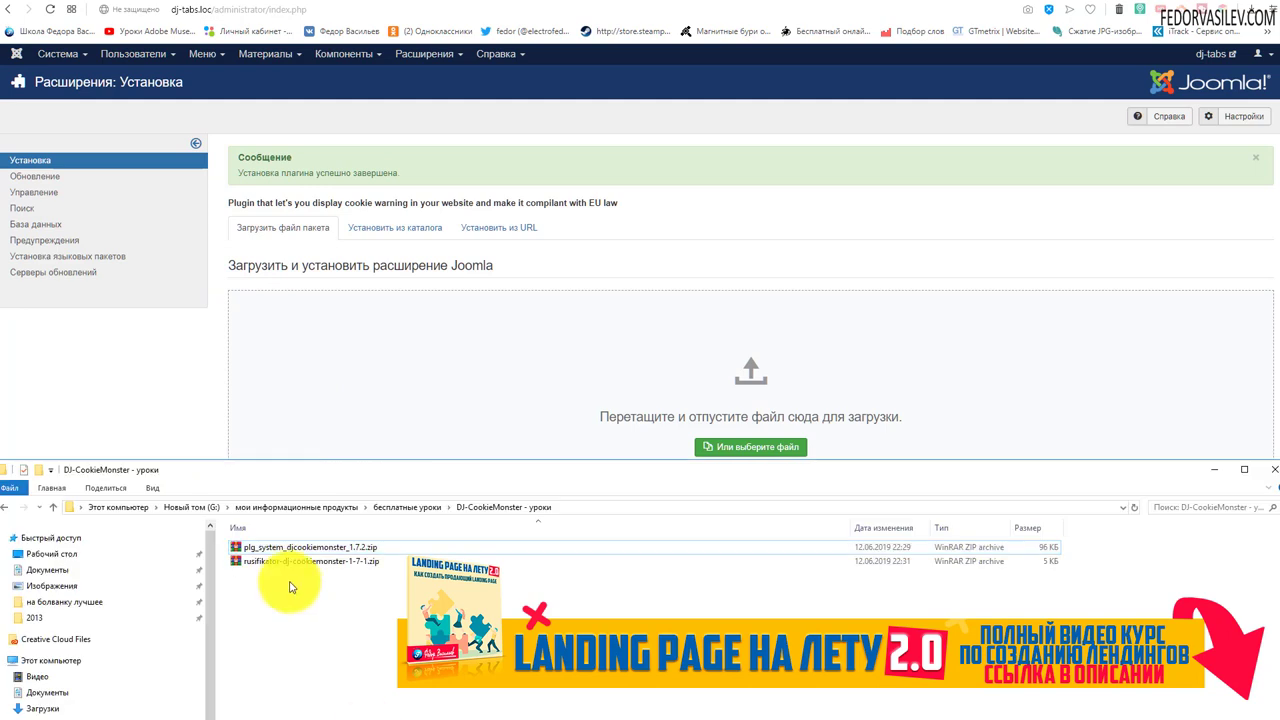
left_click_drag(276, 561, 410, 353)
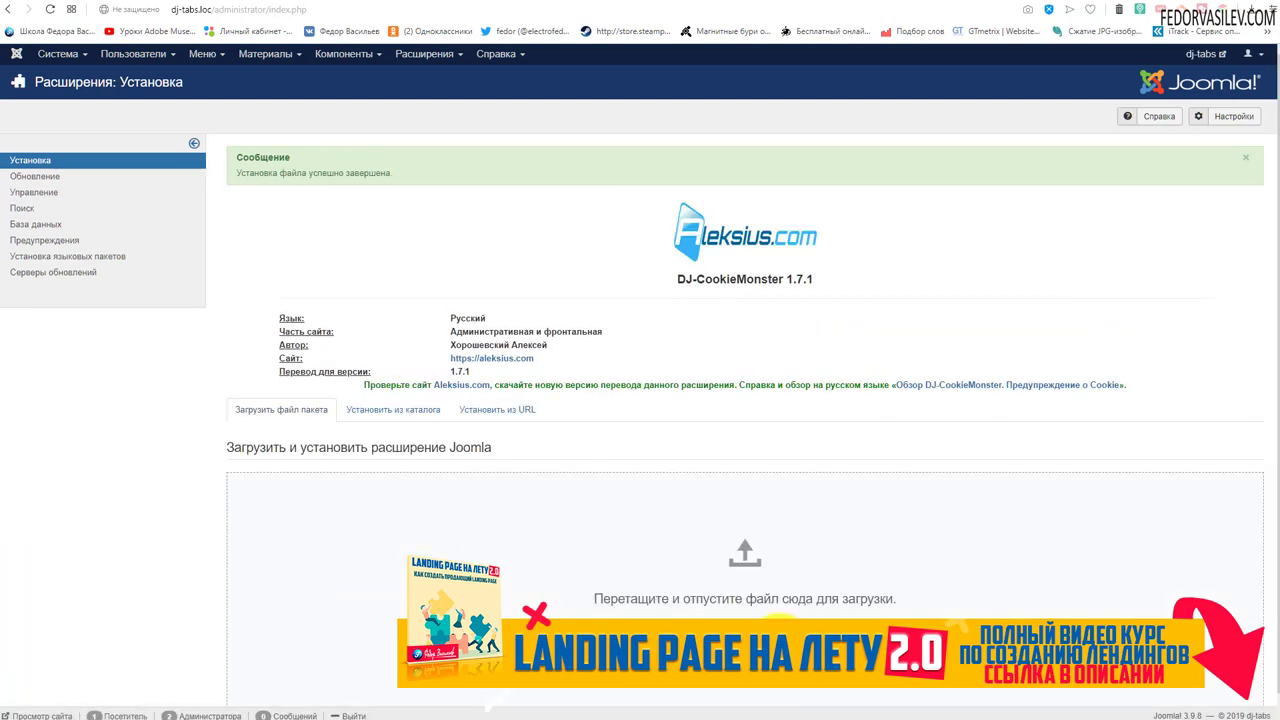
Step: Sort the Joomla plugin list by ID in descending order and open the DJ-CookieMonster plugin's settings
left_click(413, 58)
left_click(423, 117)
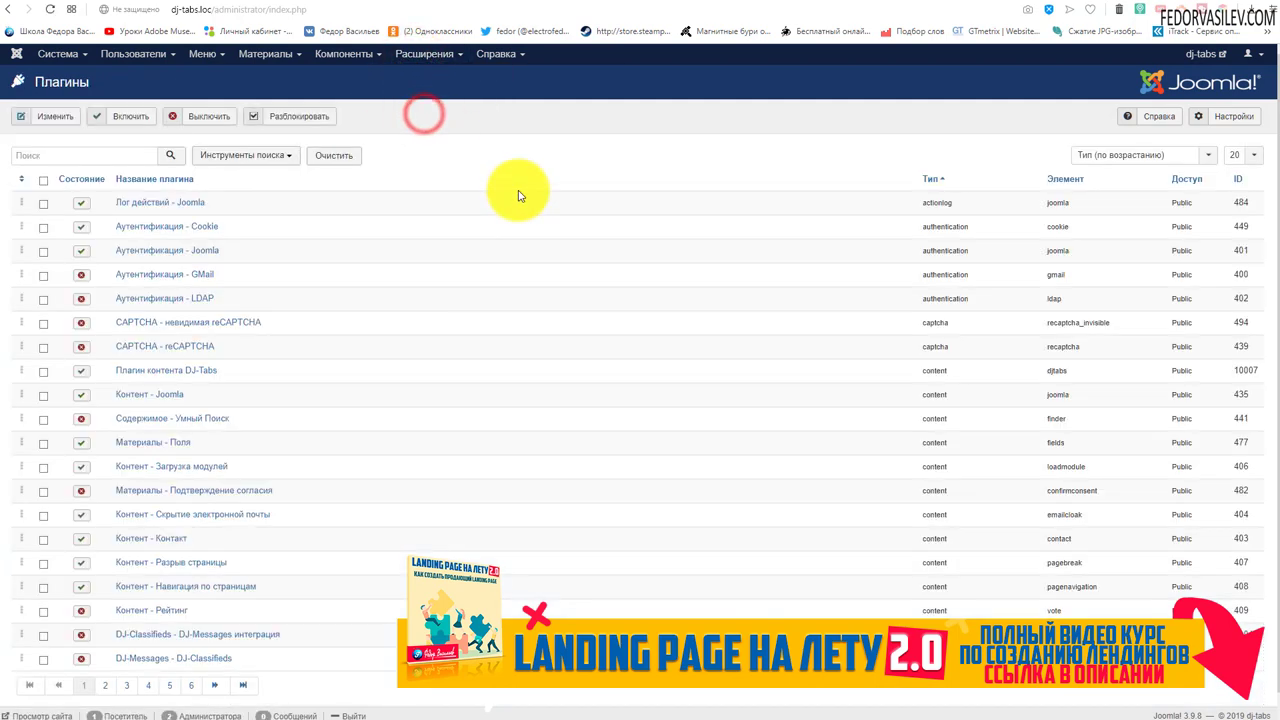
left_click(1237, 178)
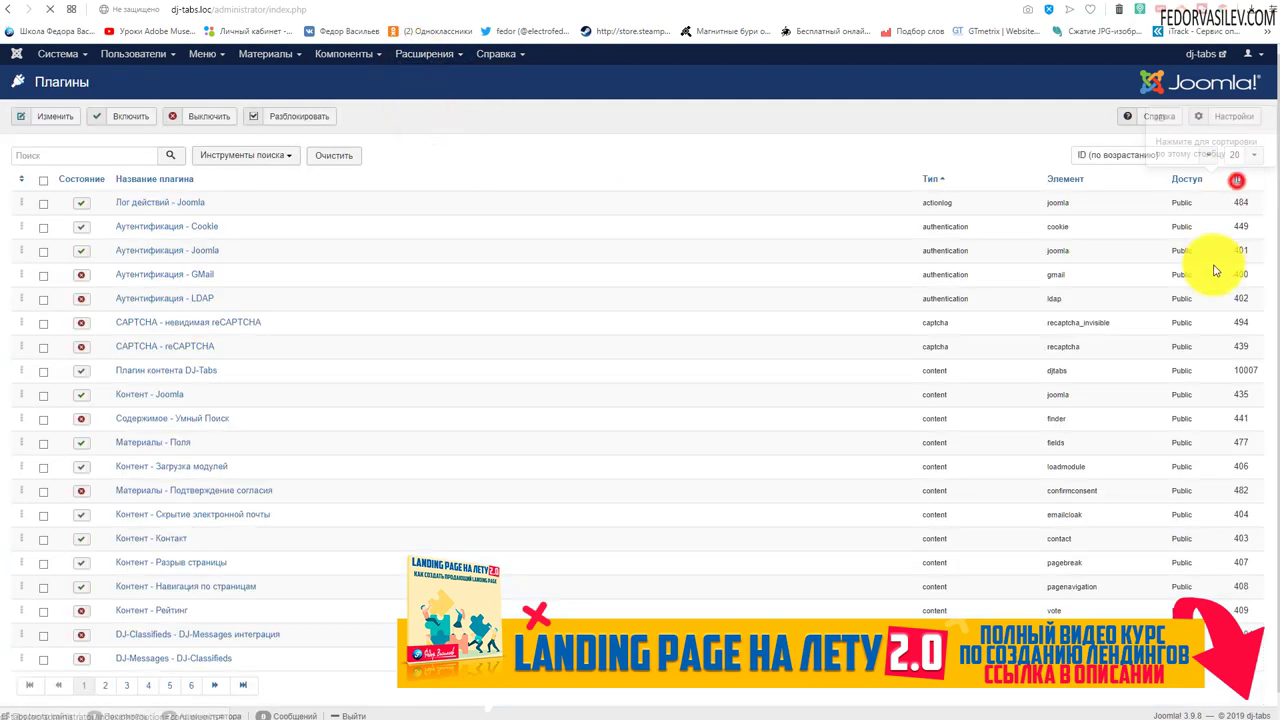
left_click(1237, 178)
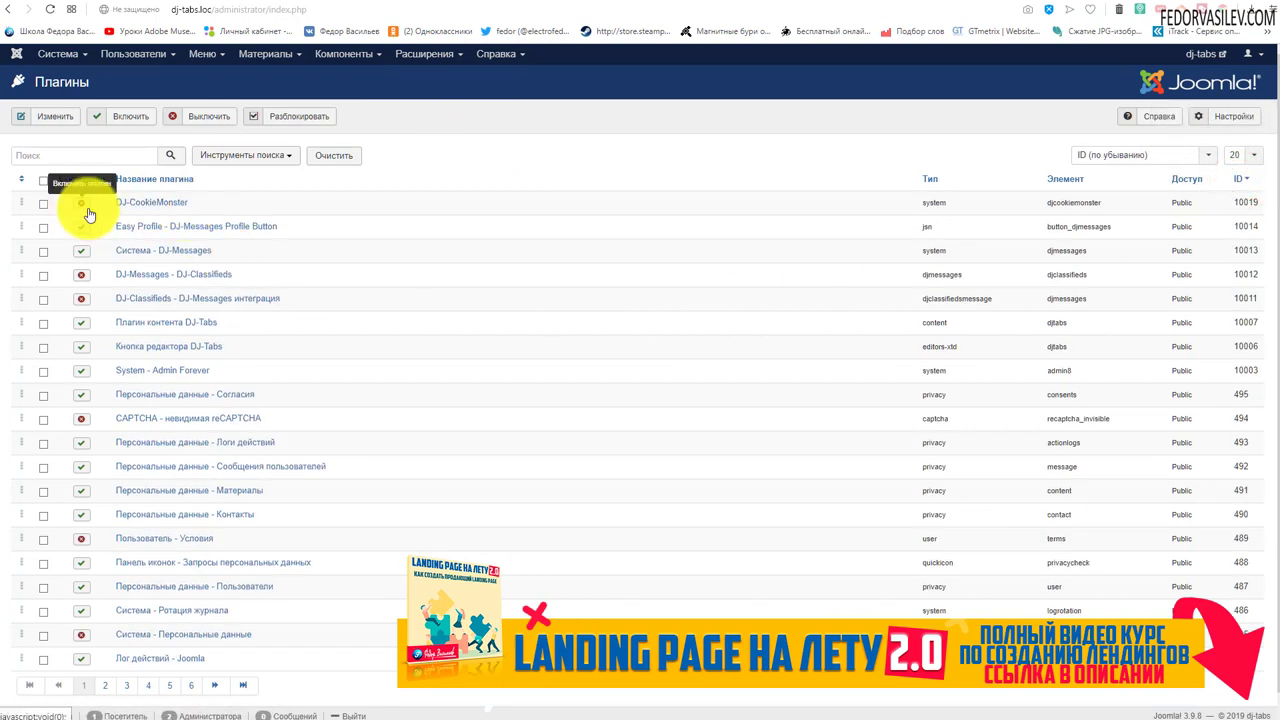
left_click(131, 204)
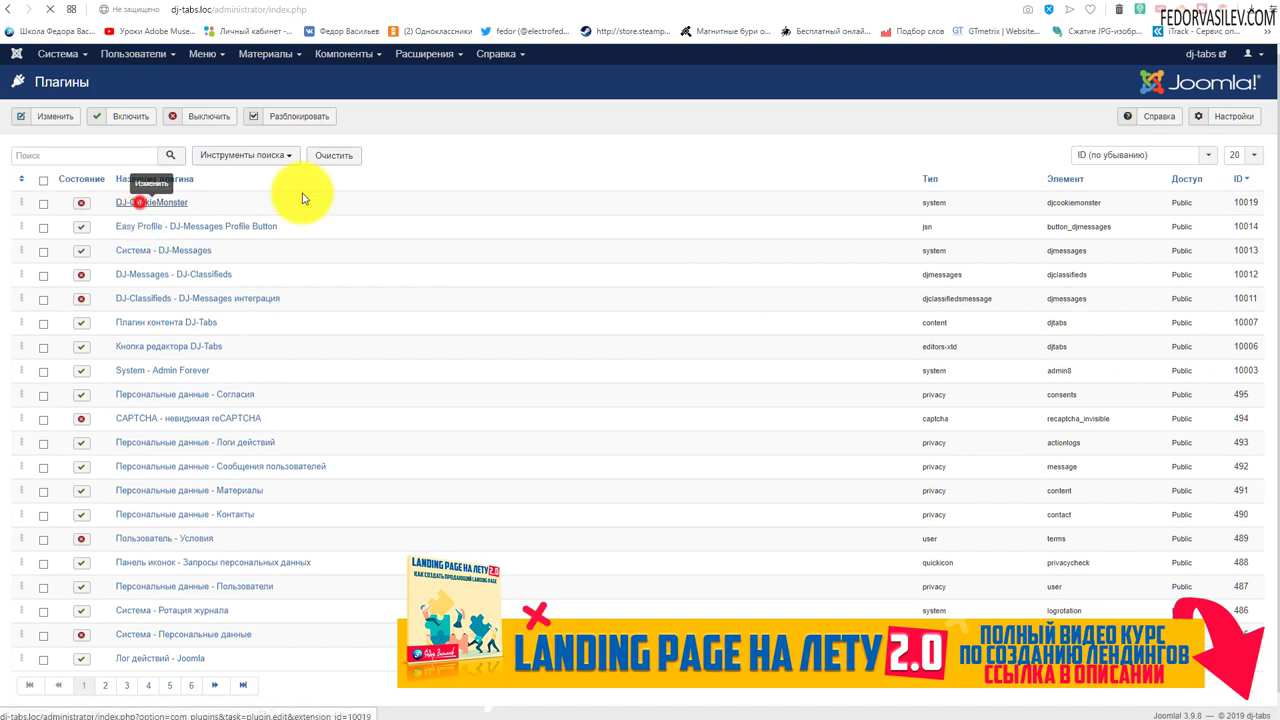
Step: Set the DJ-CookieMonster plugin's Состояние to Включено and its Тестовый режим to Да
left_click(1013, 207)
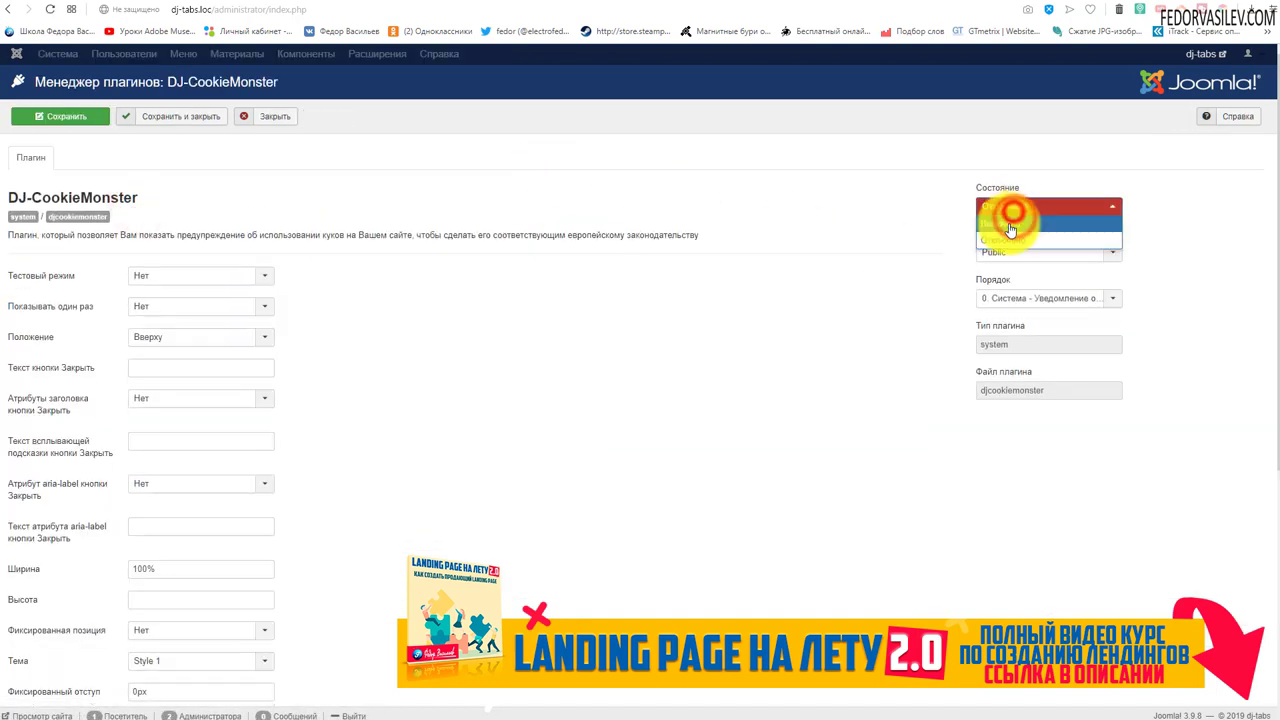
left_click(1013, 226)
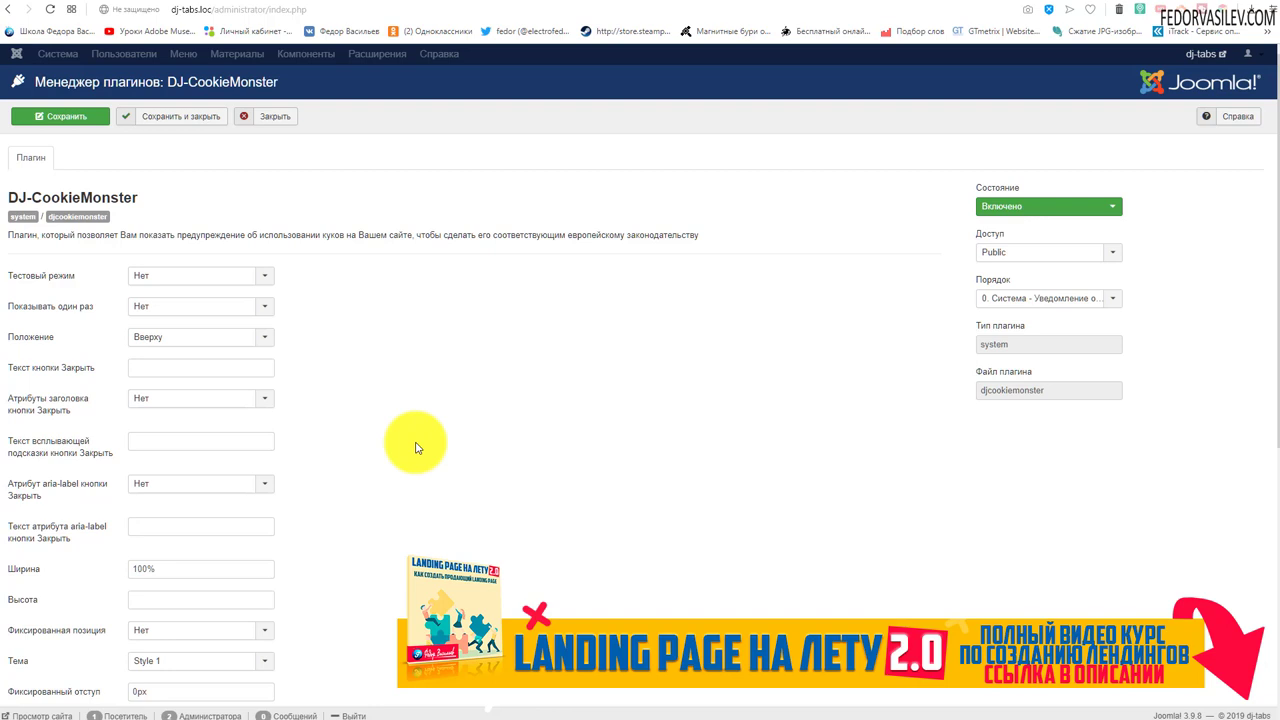
left_click(145, 275)
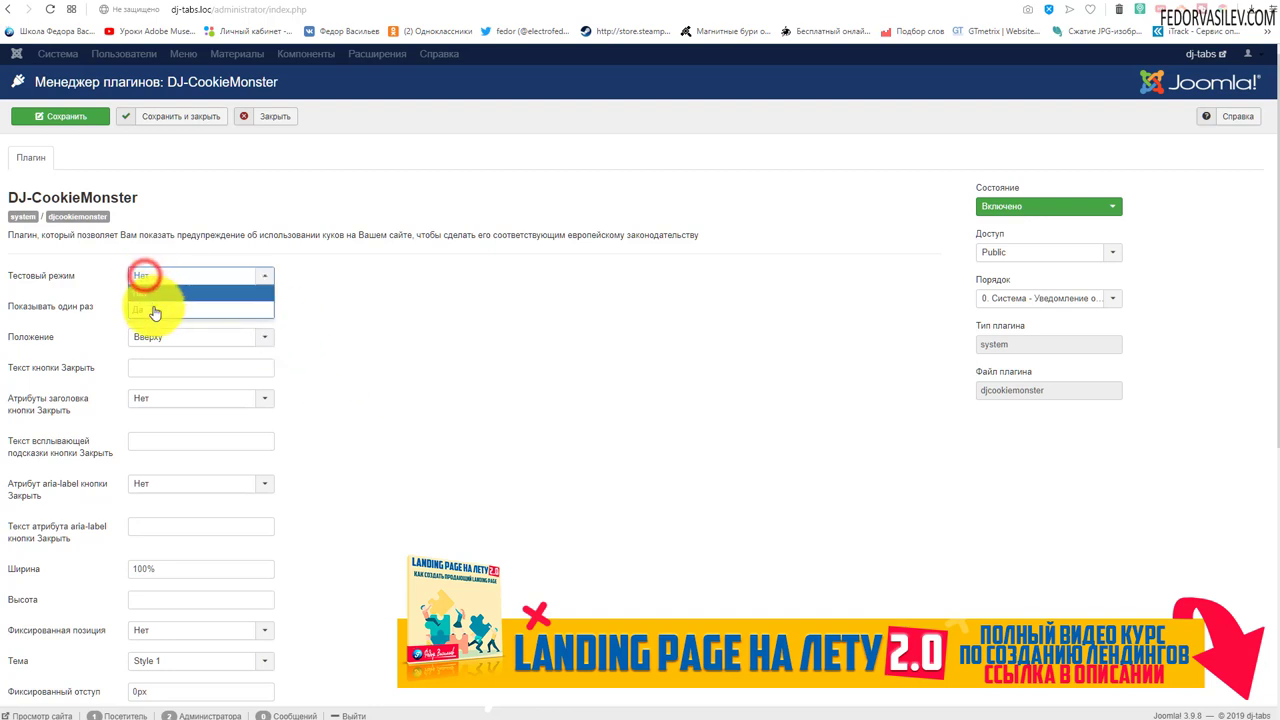
left_click(152, 307)
mouse_move(55, 285)
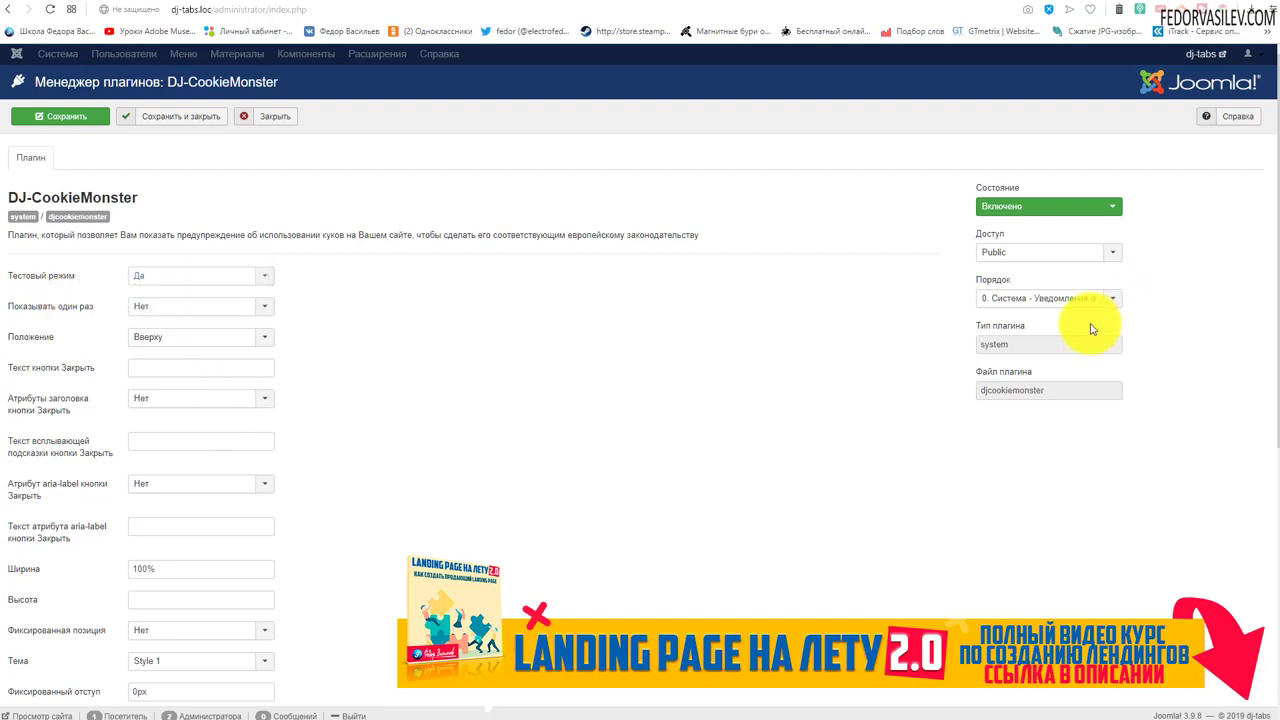
mouse_move(997, 336)
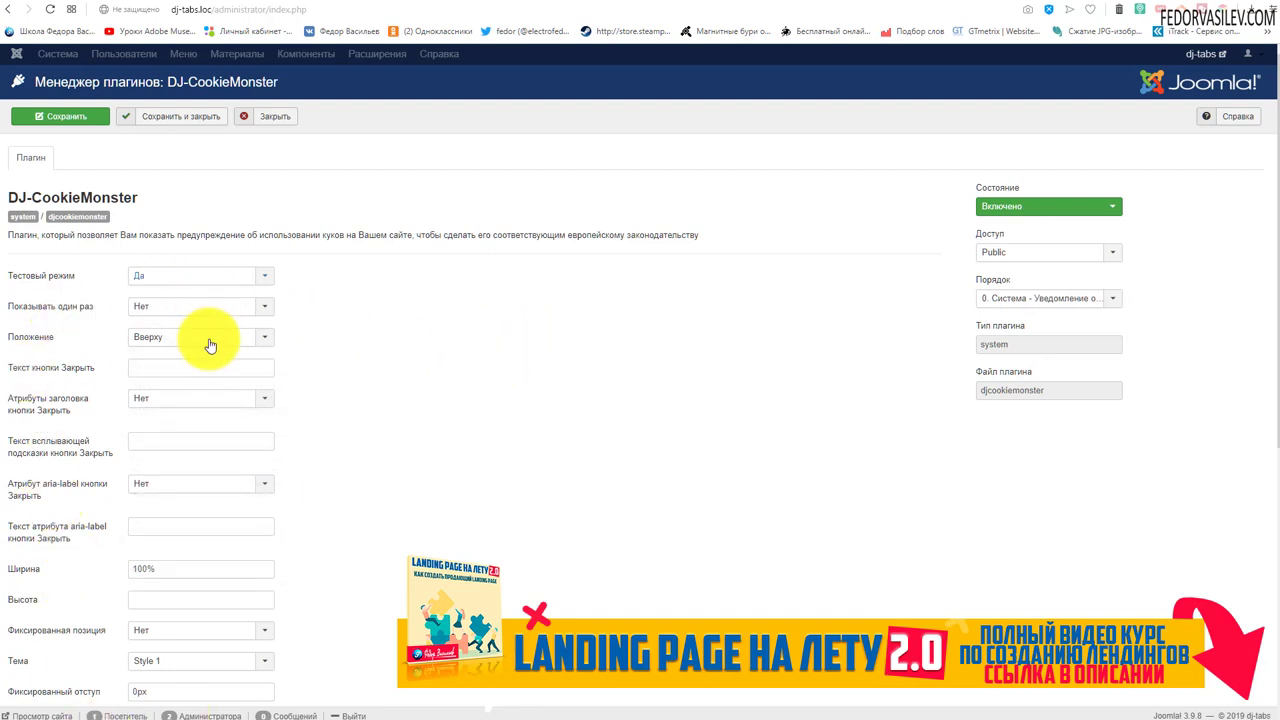
Step: Examine the plugin's Показывать один раз option and its display, message and policy link settings
left_click(165, 281)
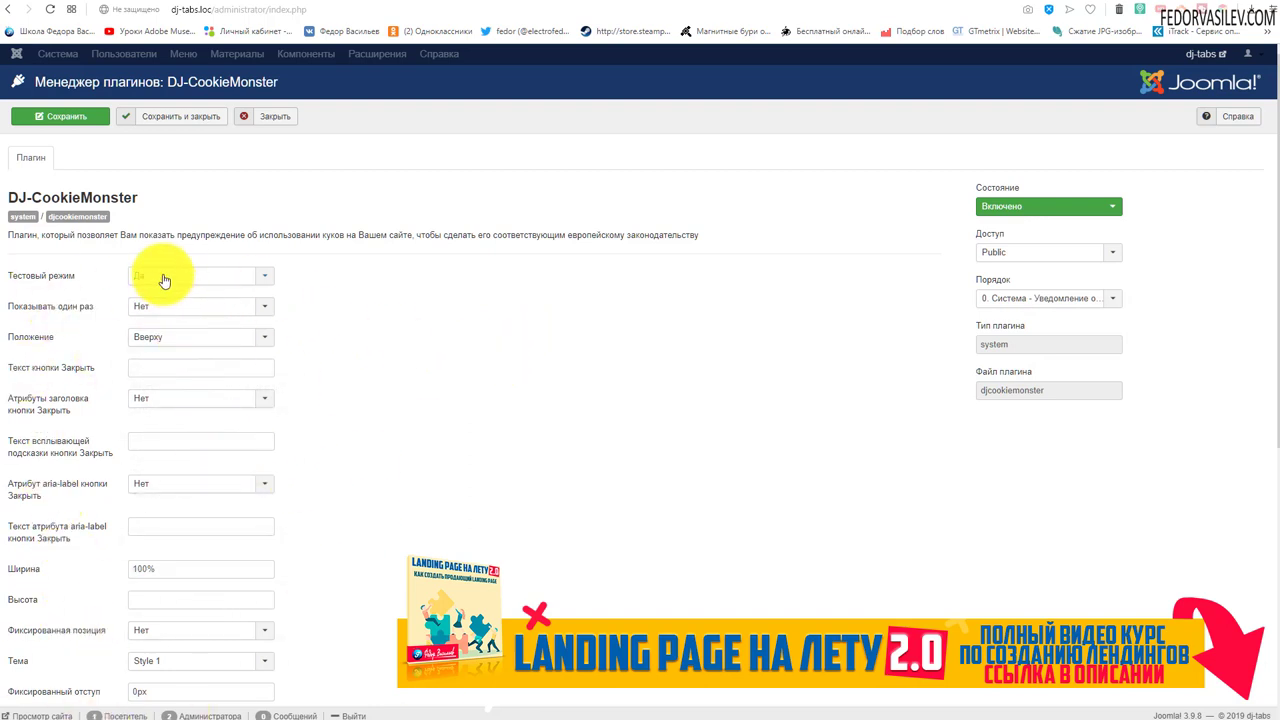
left_click(426, 318)
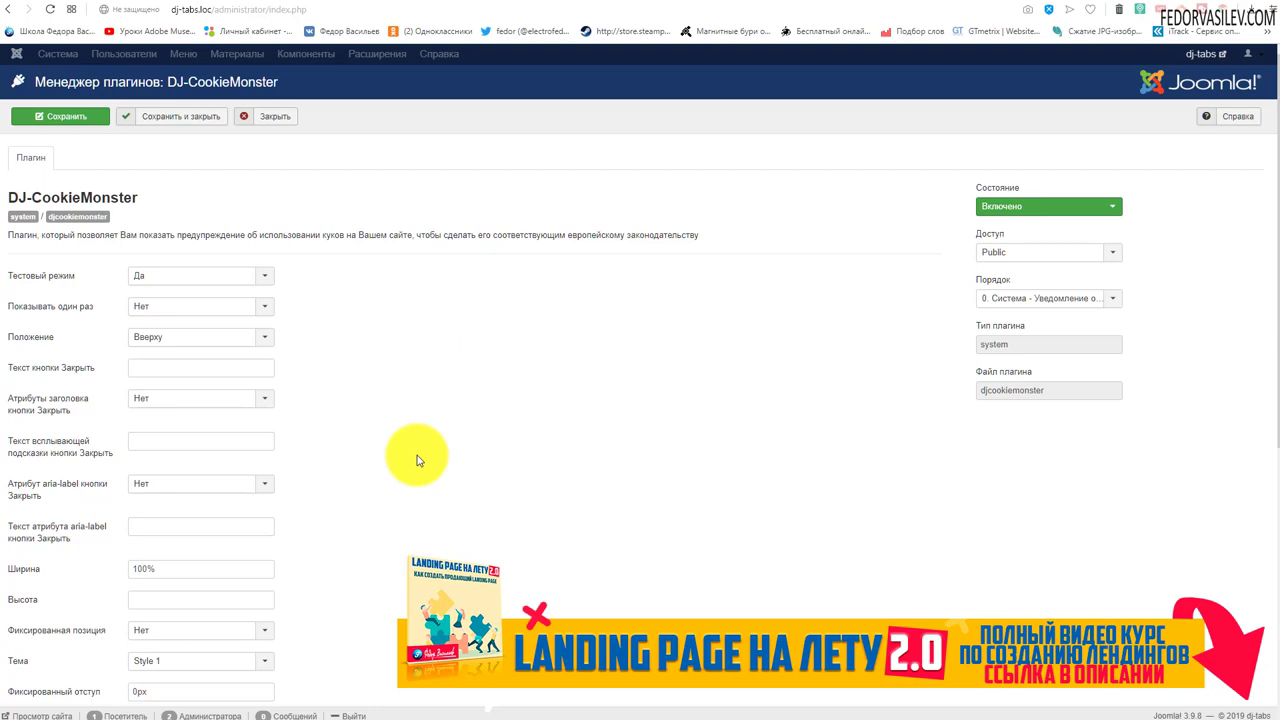
scroll(343, 543, "down", 3)
scroll(229, 429, "up", 3)
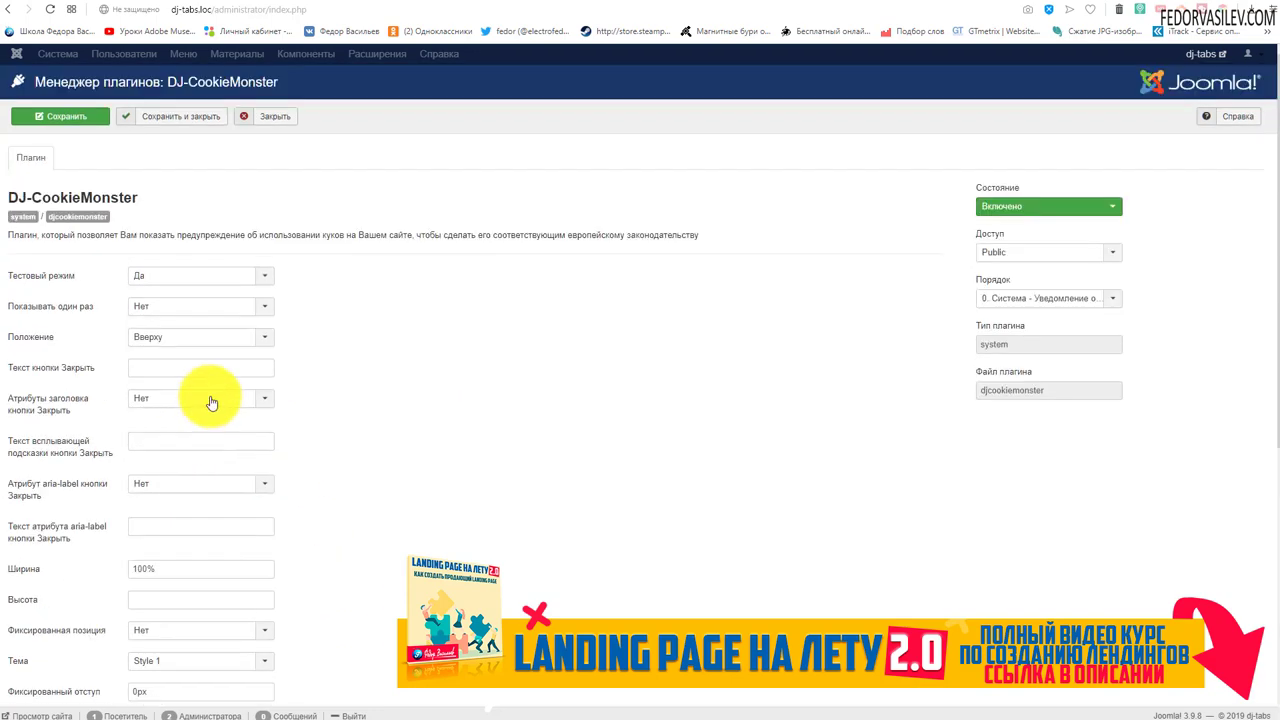
mouse_move(45, 330)
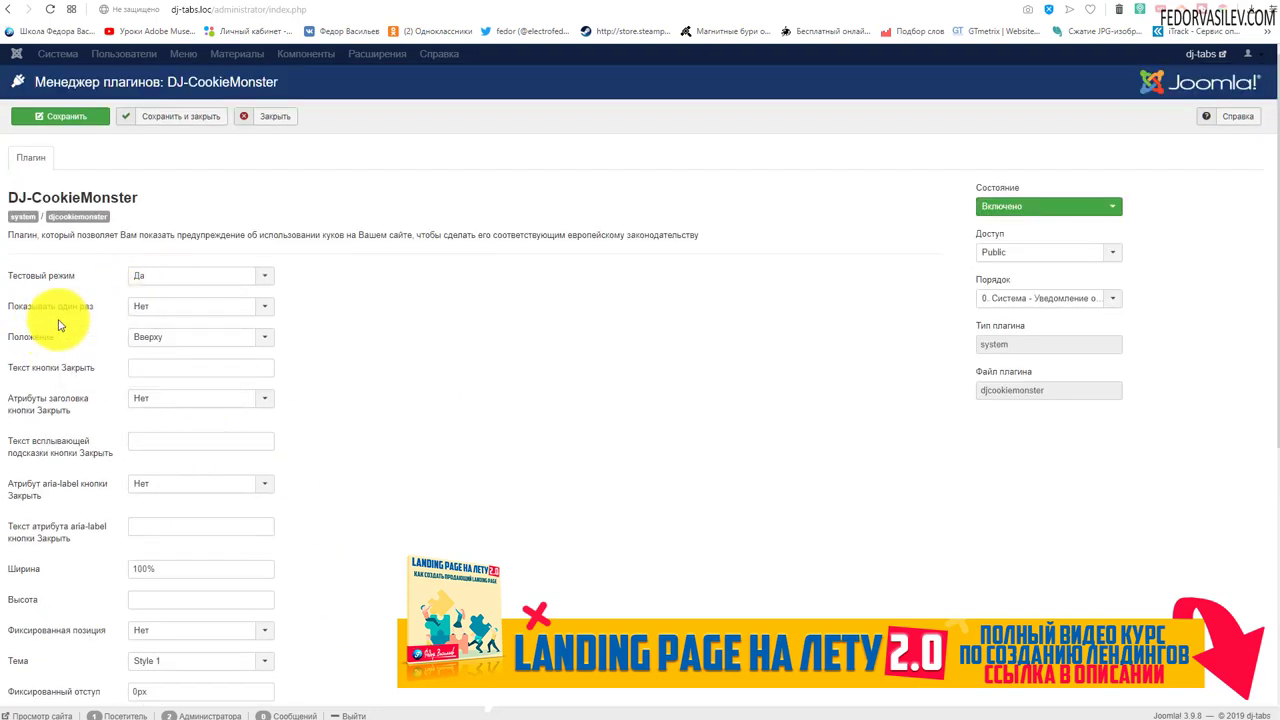
left_click(149, 310)
mouse_move(83, 318)
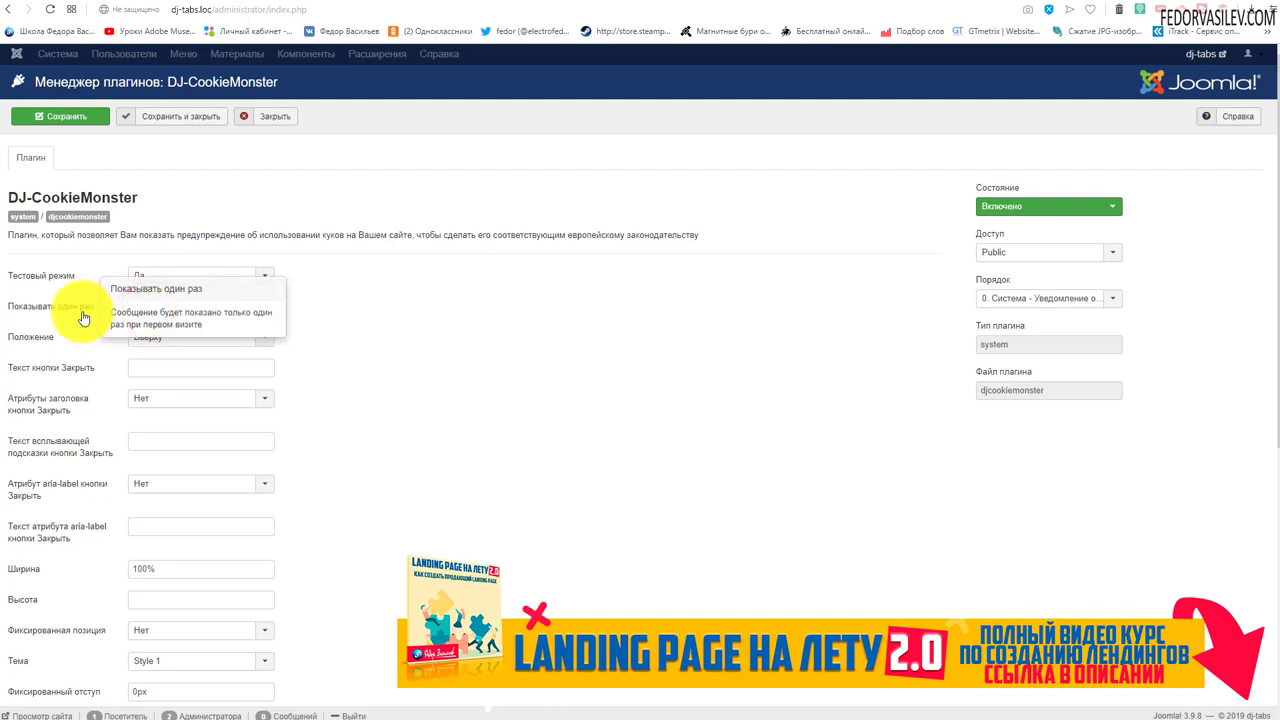
left_click(186, 302)
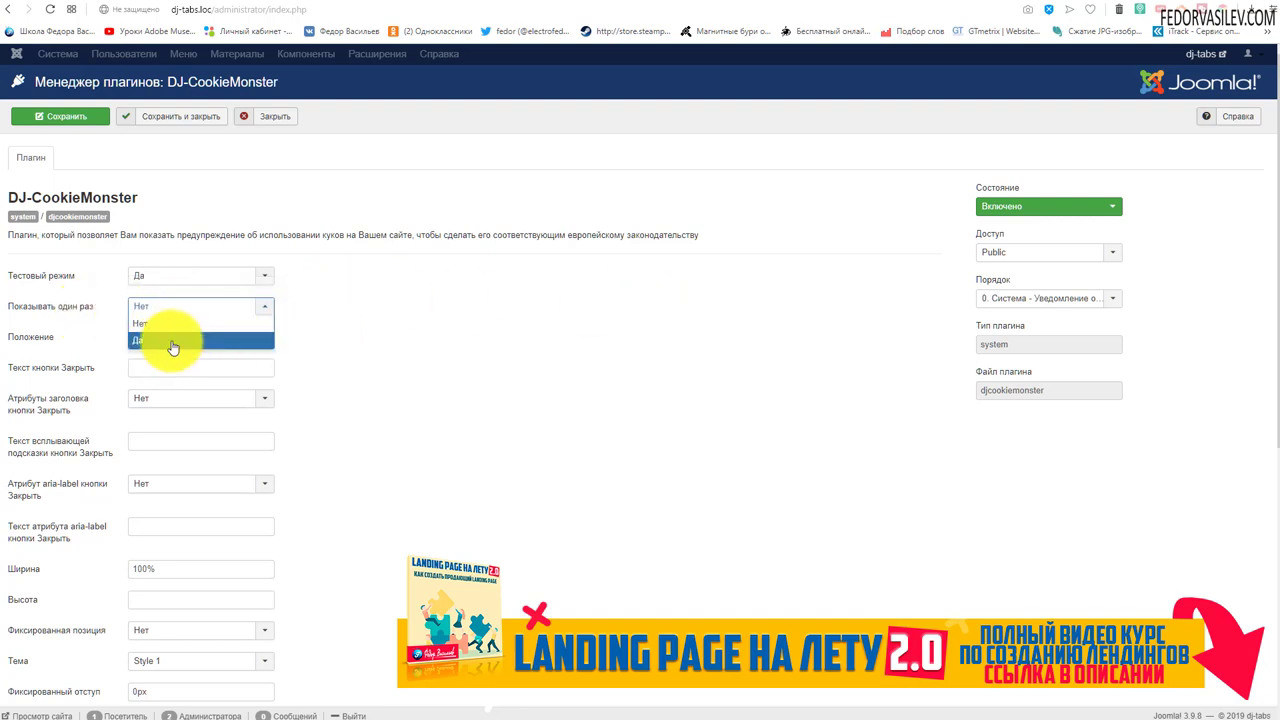
left_click(172, 344)
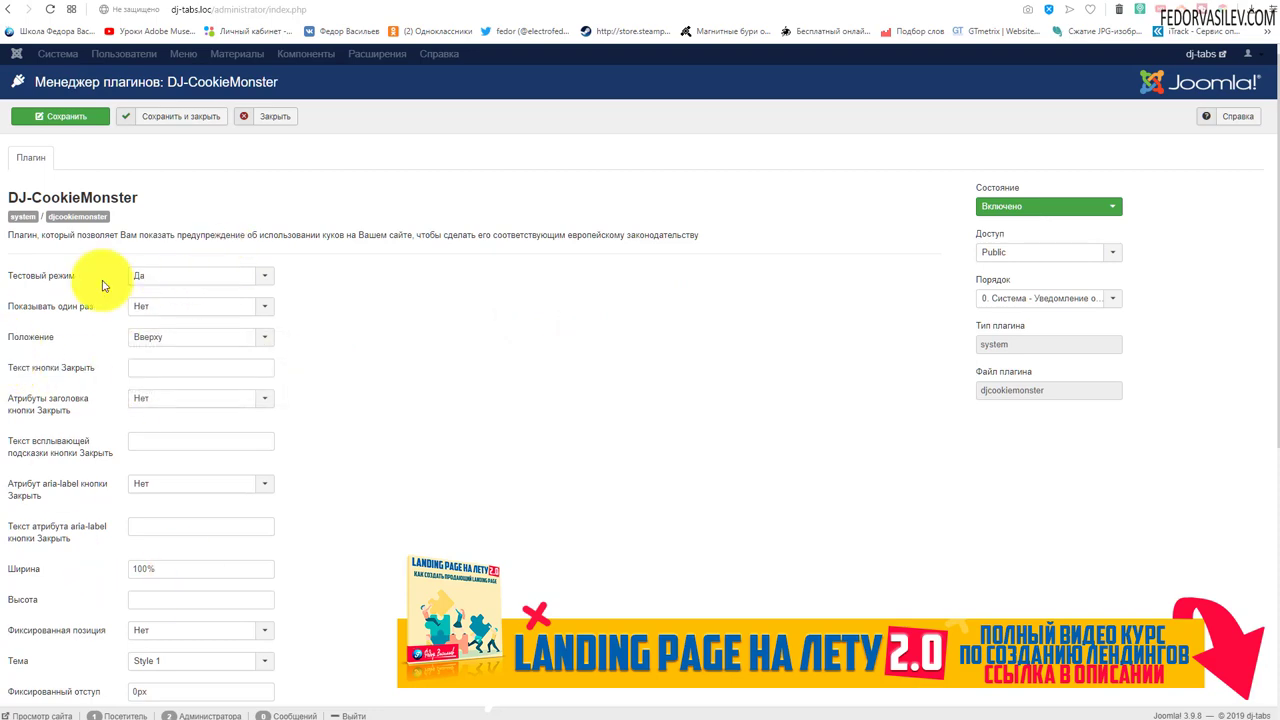
scroll(195, 300, "down", 5)
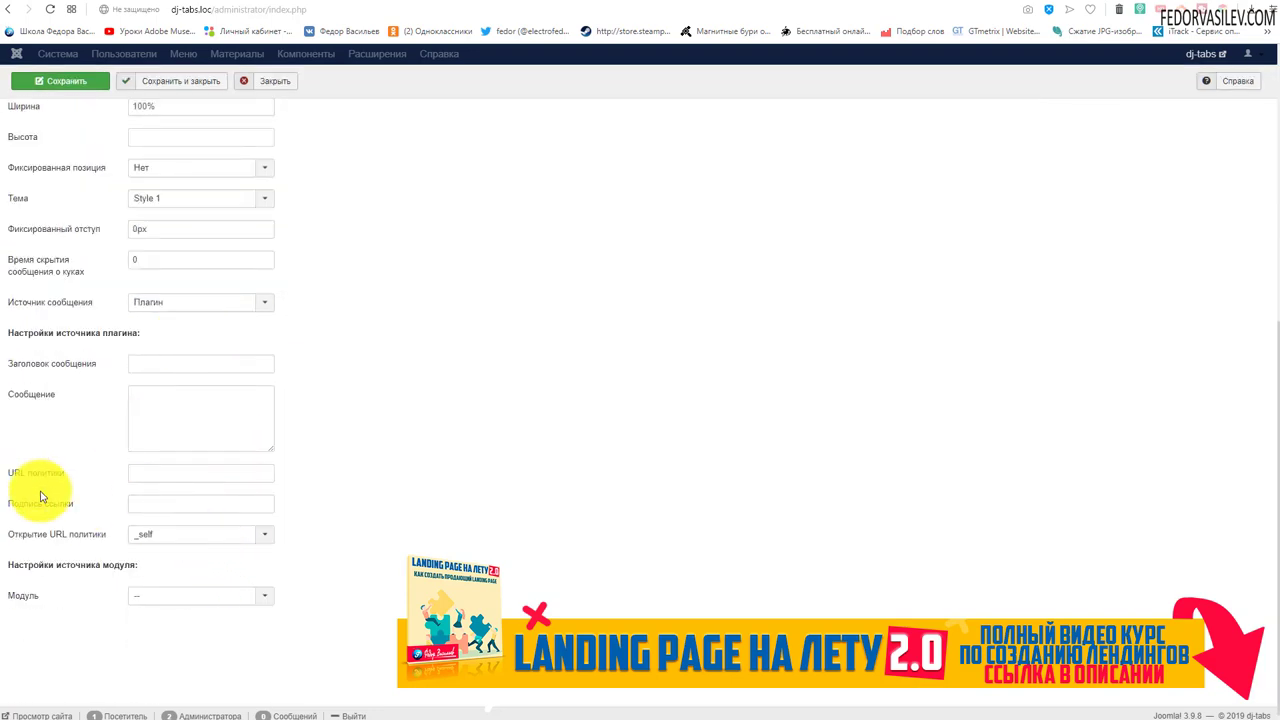
scroll(450, 480, "up", 4)
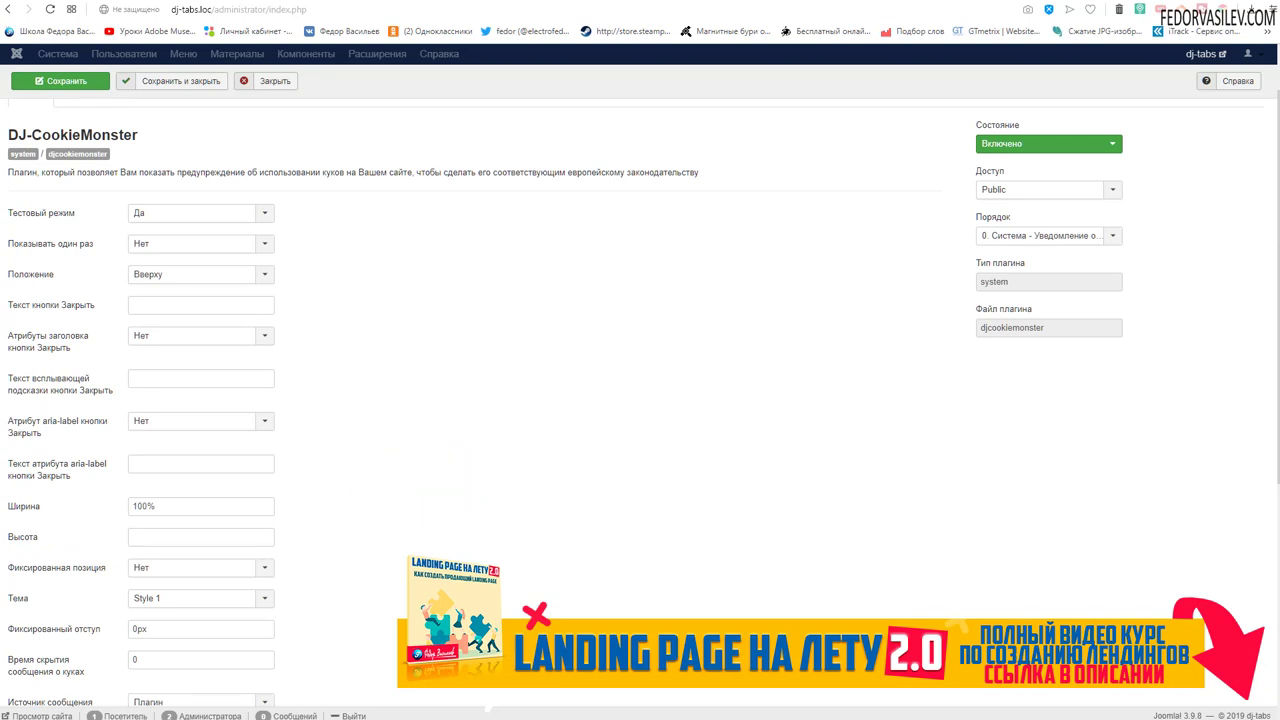
Step: Copy the two-sentence cookie notice from the Notepad document into the plugin's Сообщение field and enlarge that field
key("alt+Tab")
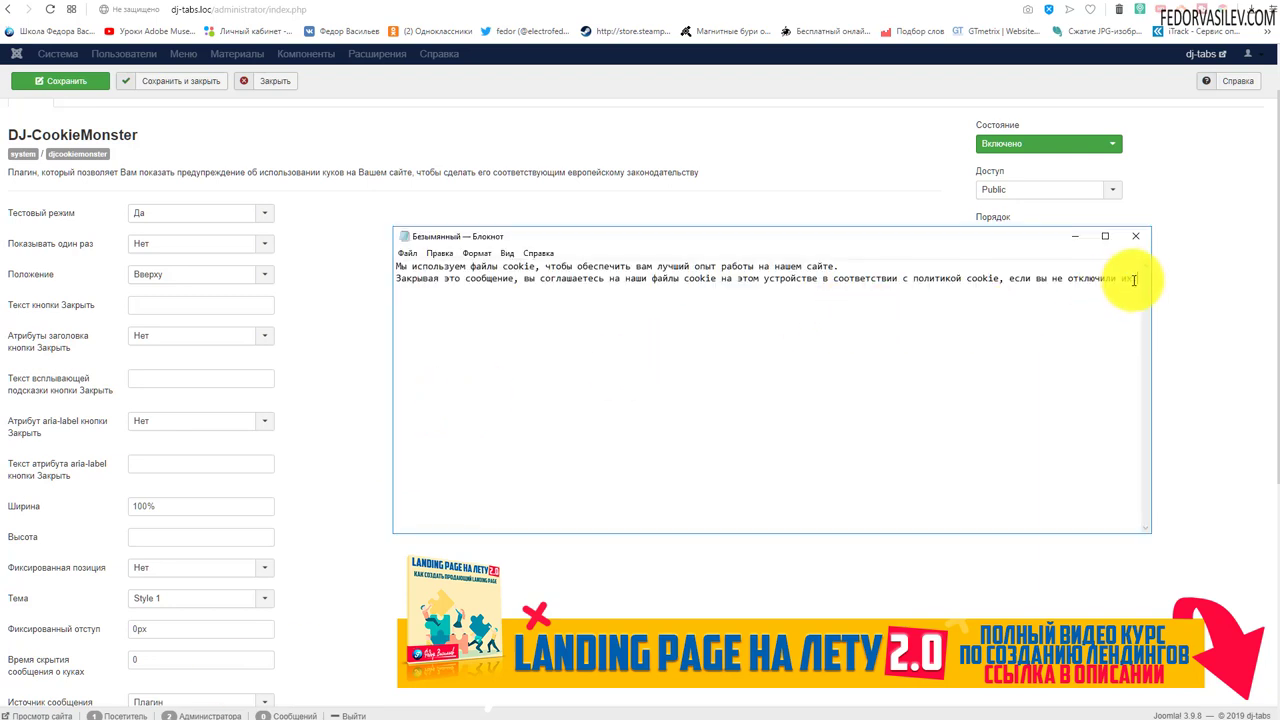
left_click_drag(1138, 278, 388, 235)
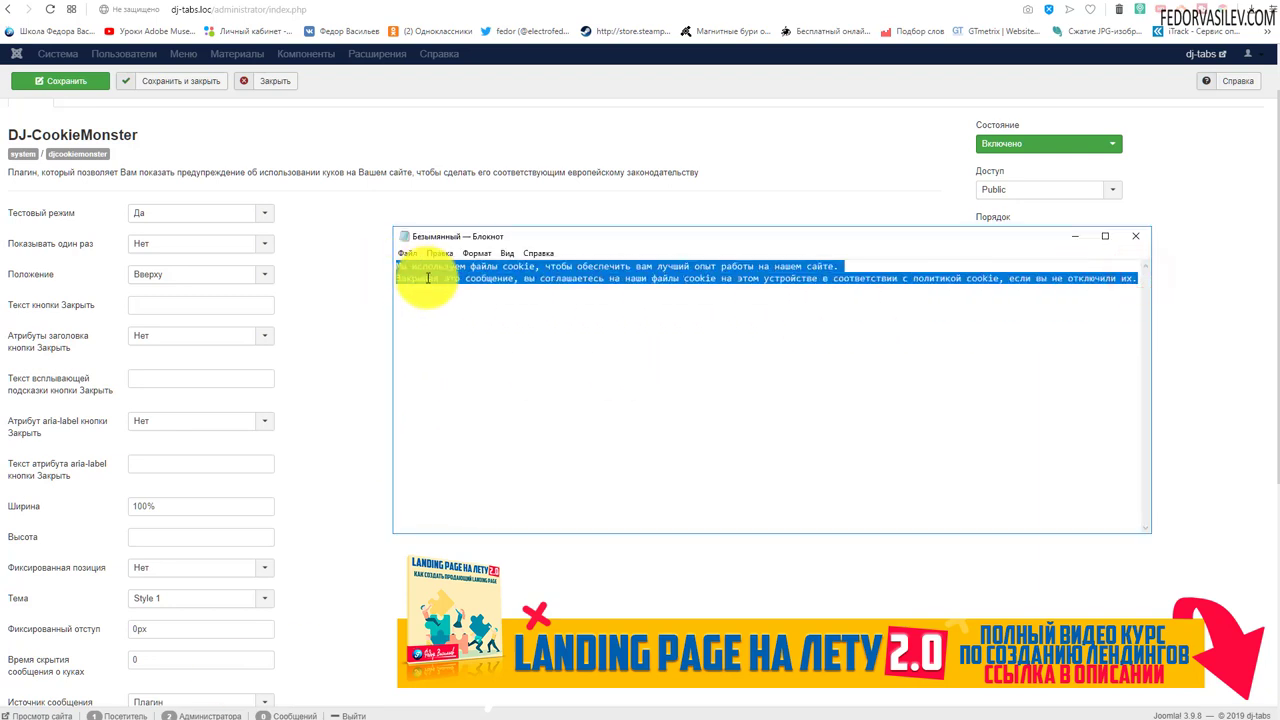
right_click(429, 282)
left_click(459, 324)
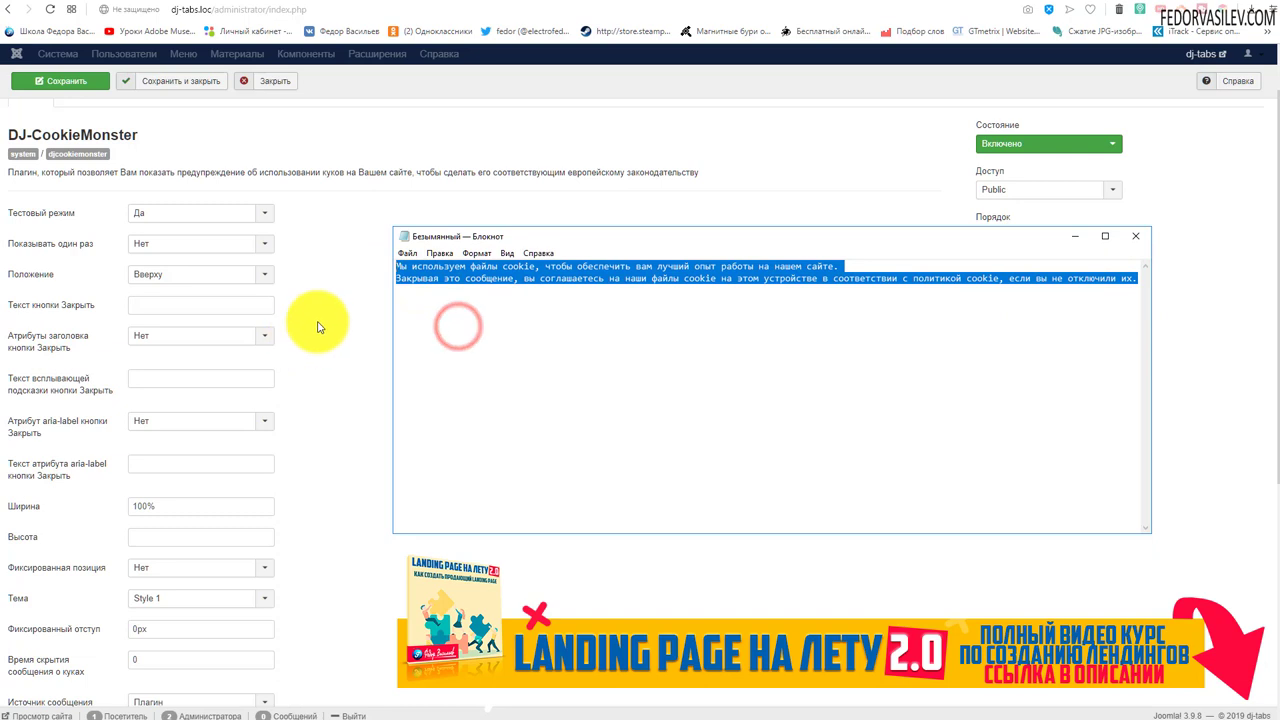
left_click(316, 320)
scroll(352, 321, "down", 5)
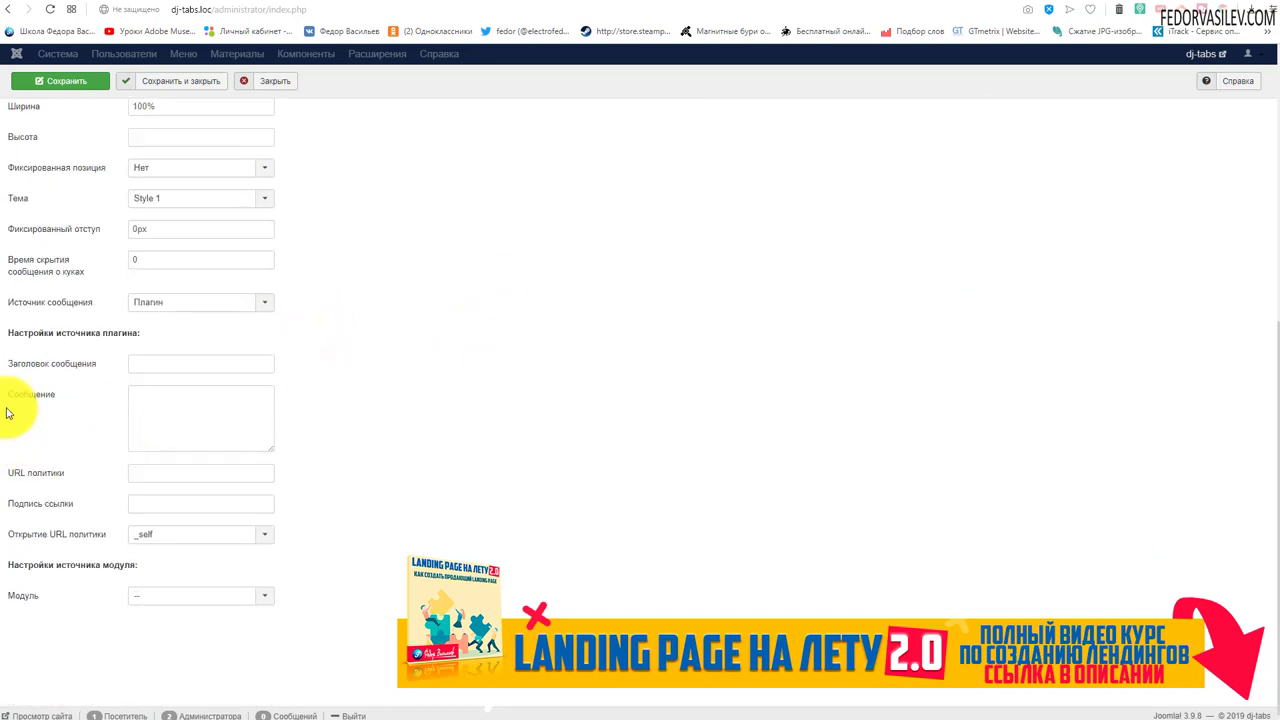
left_click(180, 414)
right_click(180, 418)
left_click(203, 511)
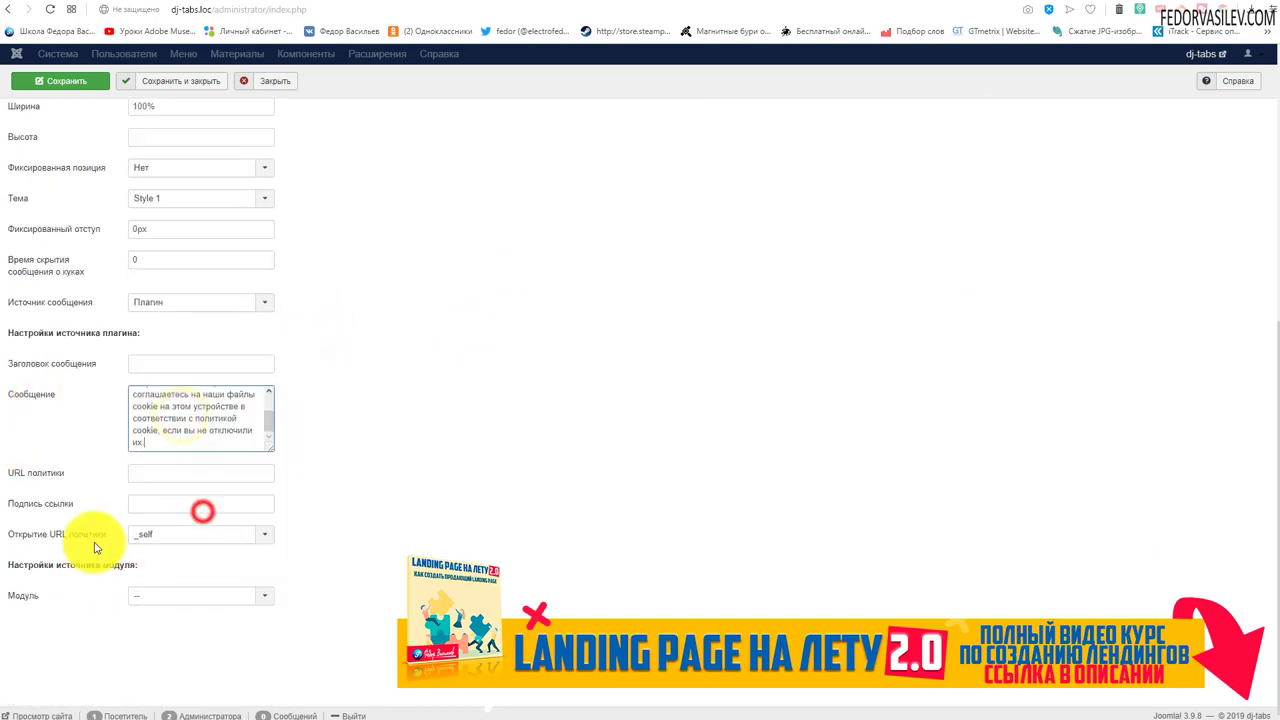
left_click_drag(270, 447, 429, 456)
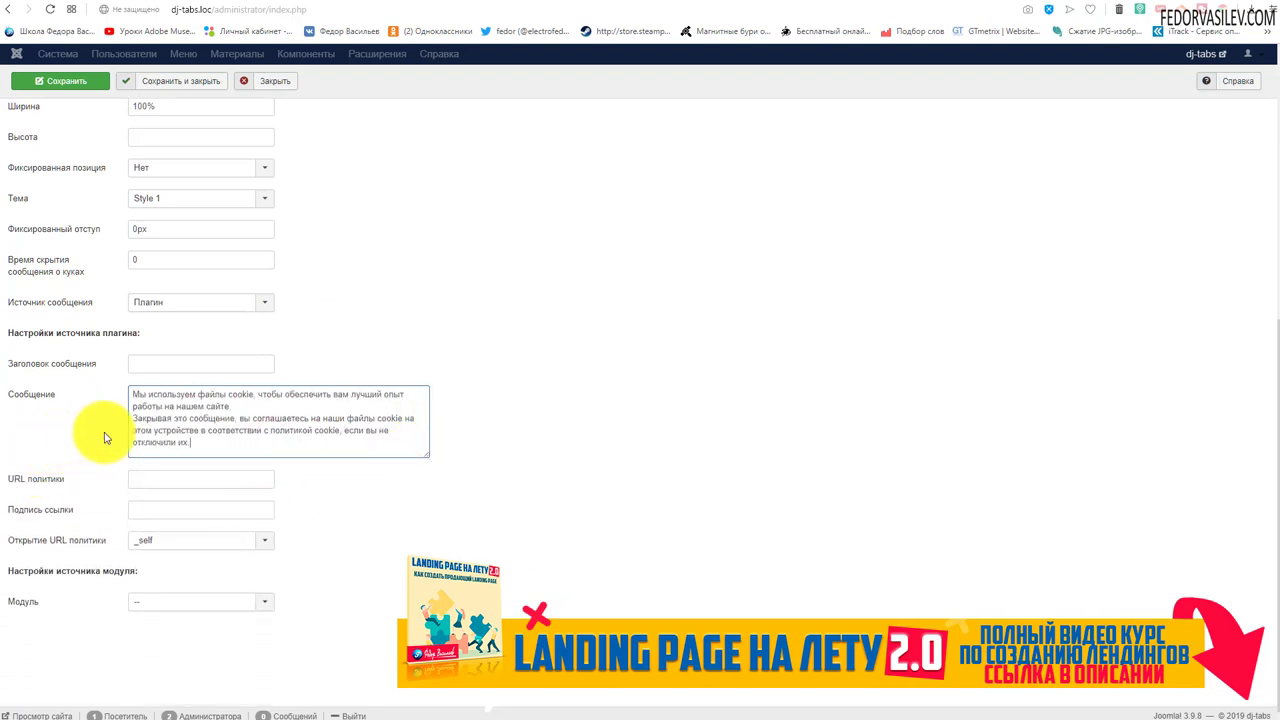
Step: Copy "файлы cookie" from the message text into the Заголовок сообщения field and save the plugin settings
right_click(214, 434)
left_click(229, 441)
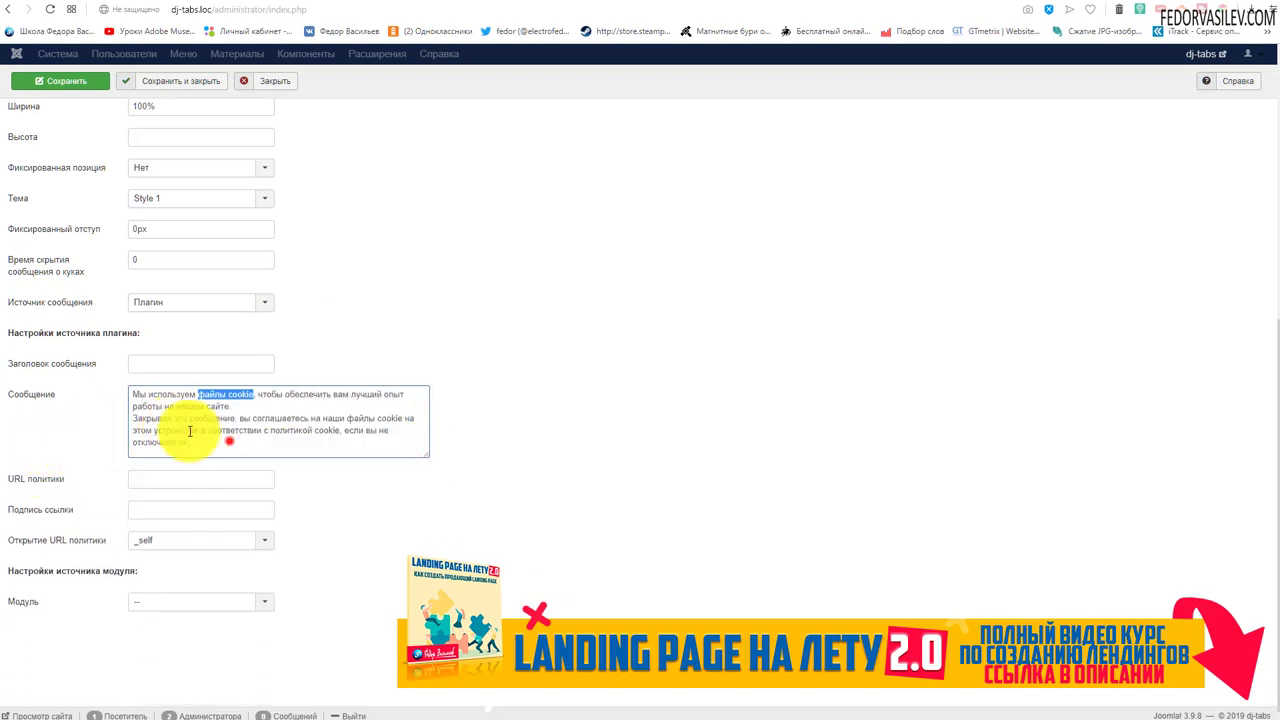
right_click(133, 366)
left_click(155, 458)
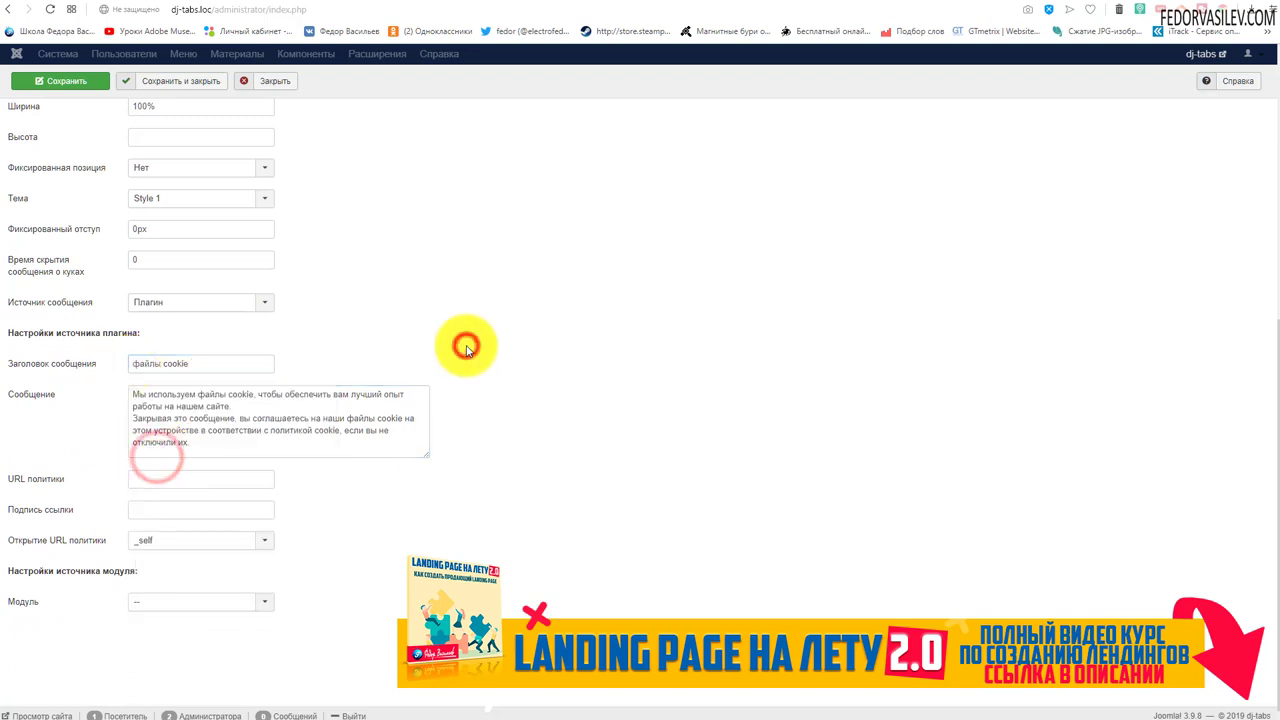
scroll(466, 351, "up", 5)
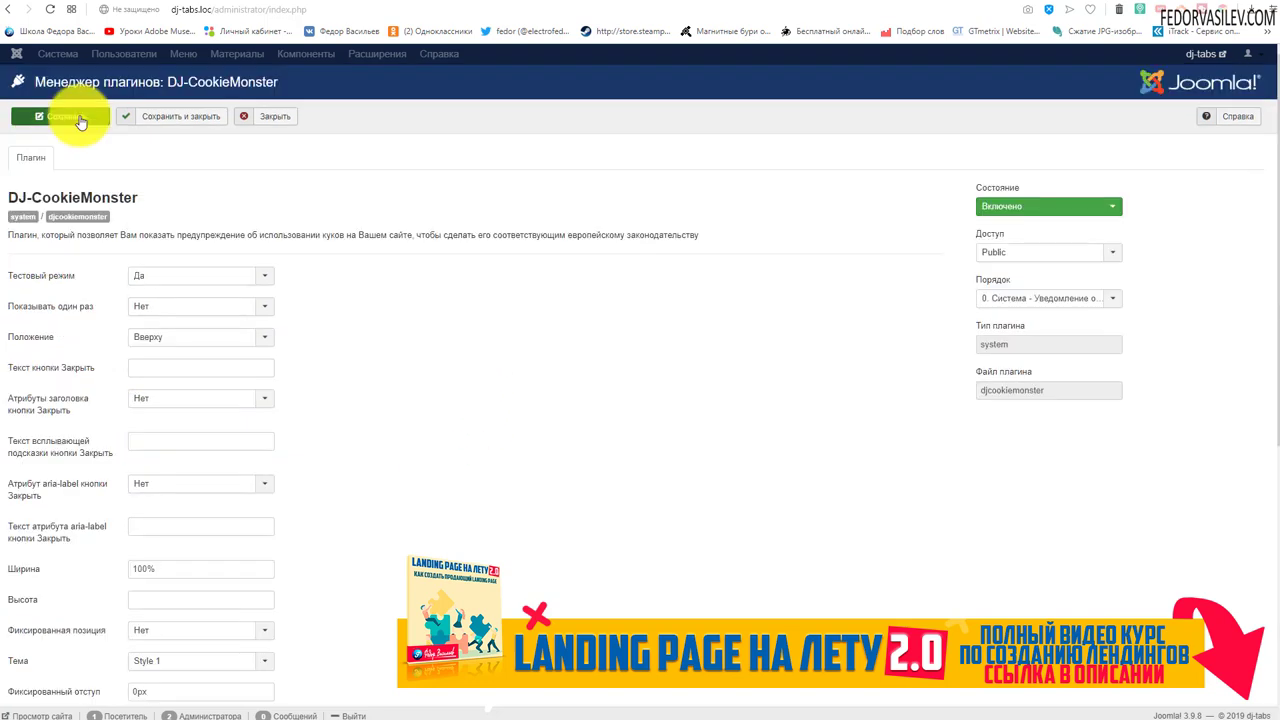
left_click(80, 120)
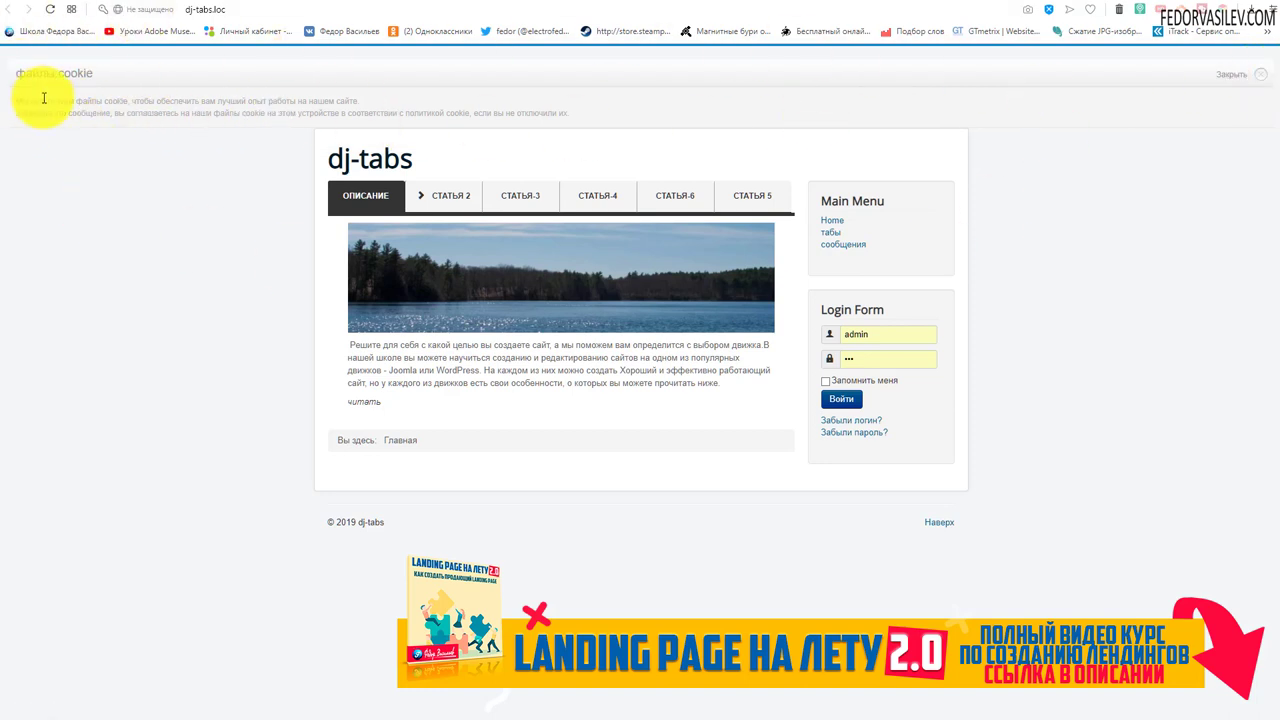
Step: Check the cookie notice's text on the site's front page, dismiss the notice and reload the page
left_click_drag(433, 112, 283, 101)
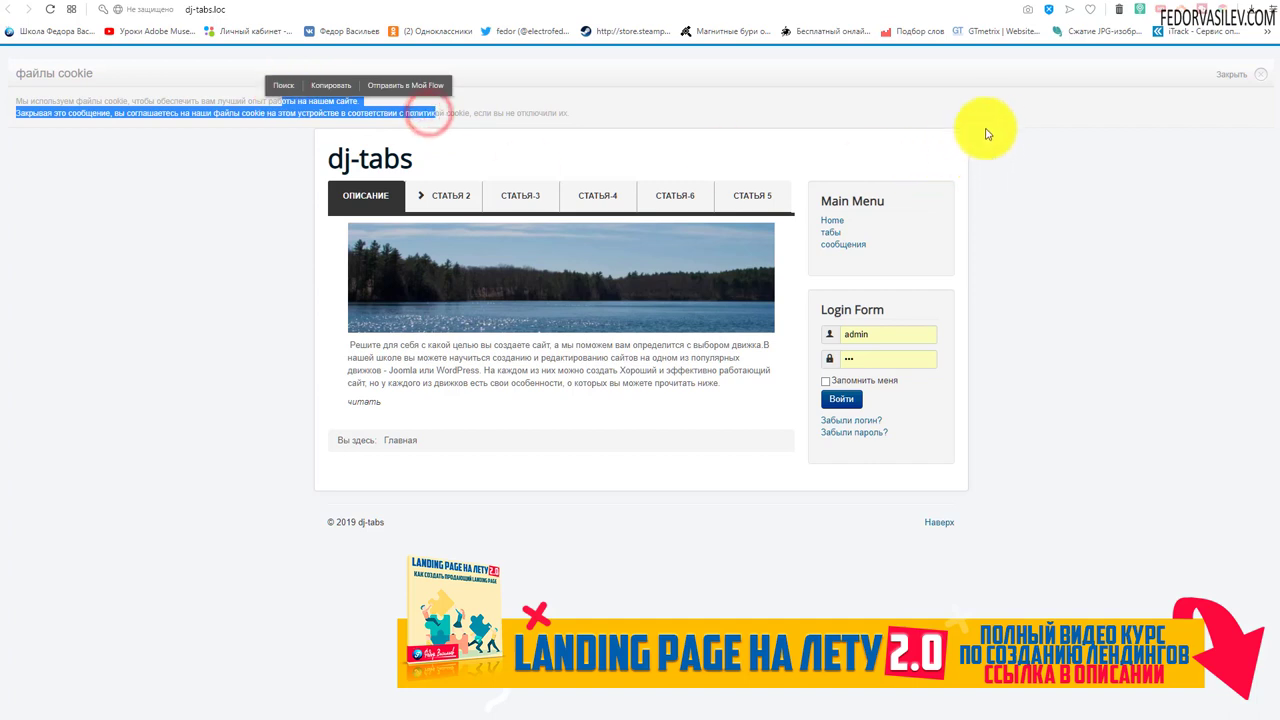
left_click(986, 133)
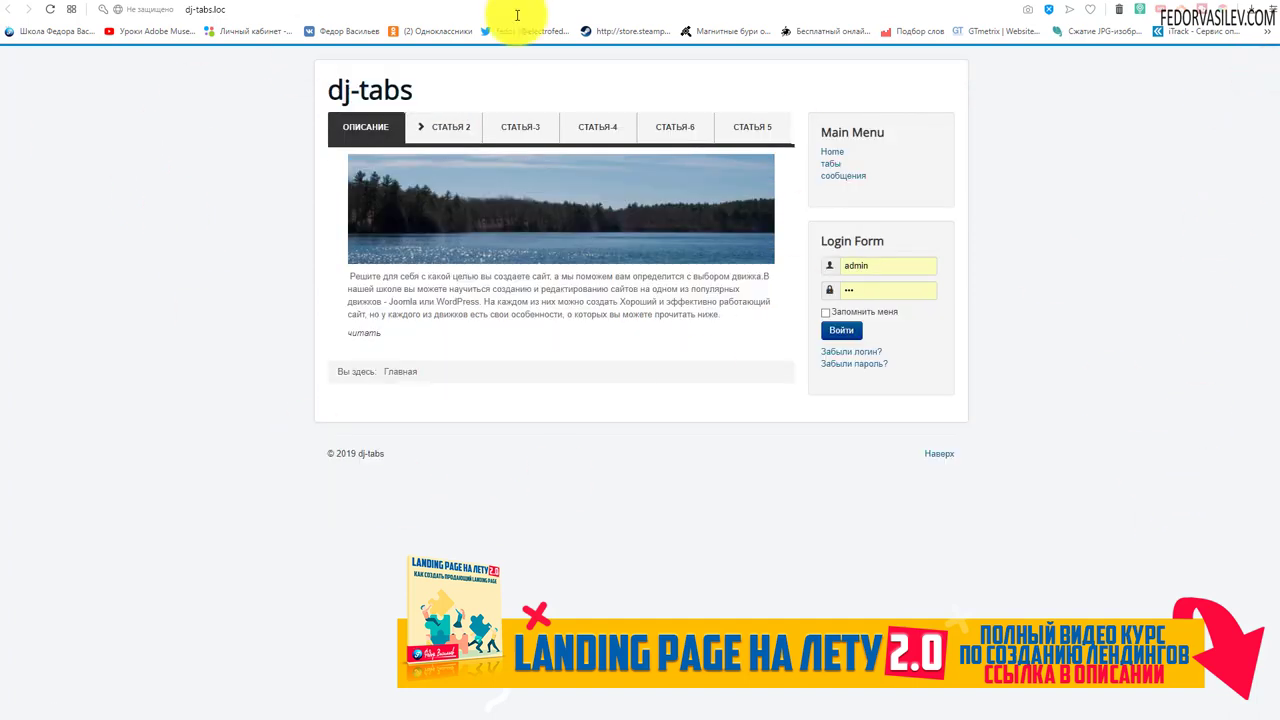
left_click(49, 12)
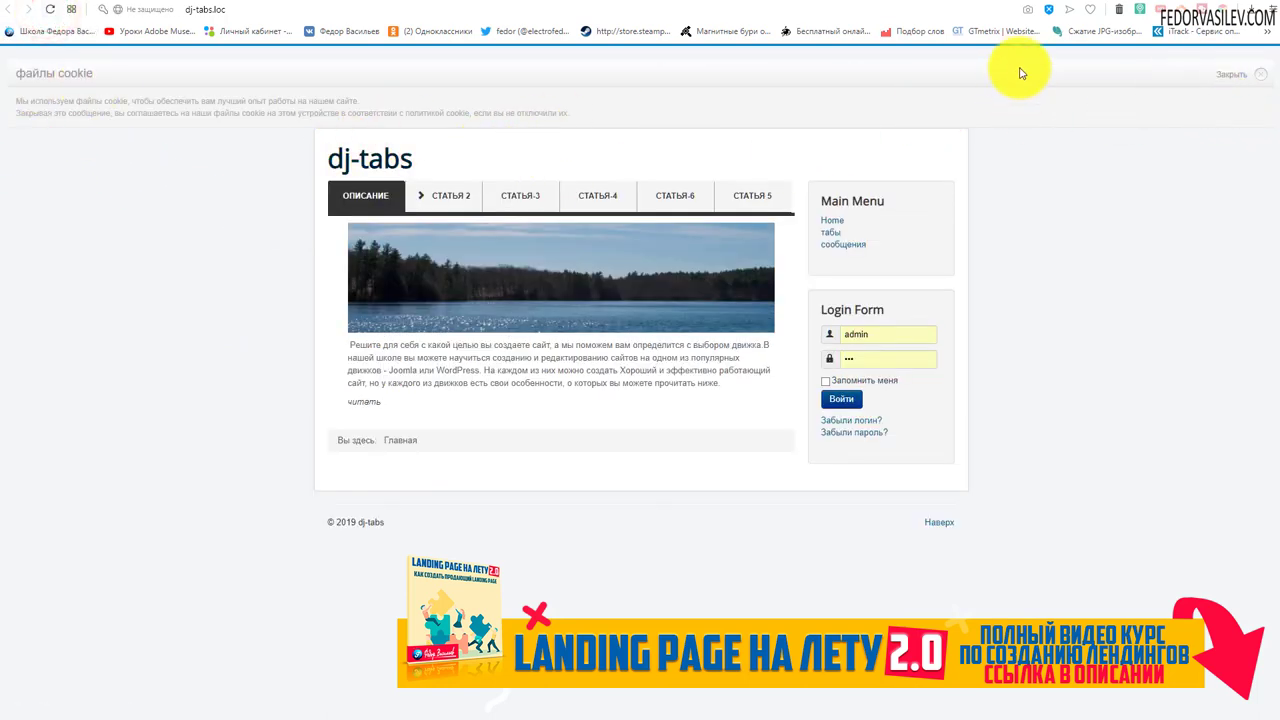
Step: Set the DJ-CookieMonster plugin's Положение to Системное сообщение and save the plugin settings
left_click(1022, 5)
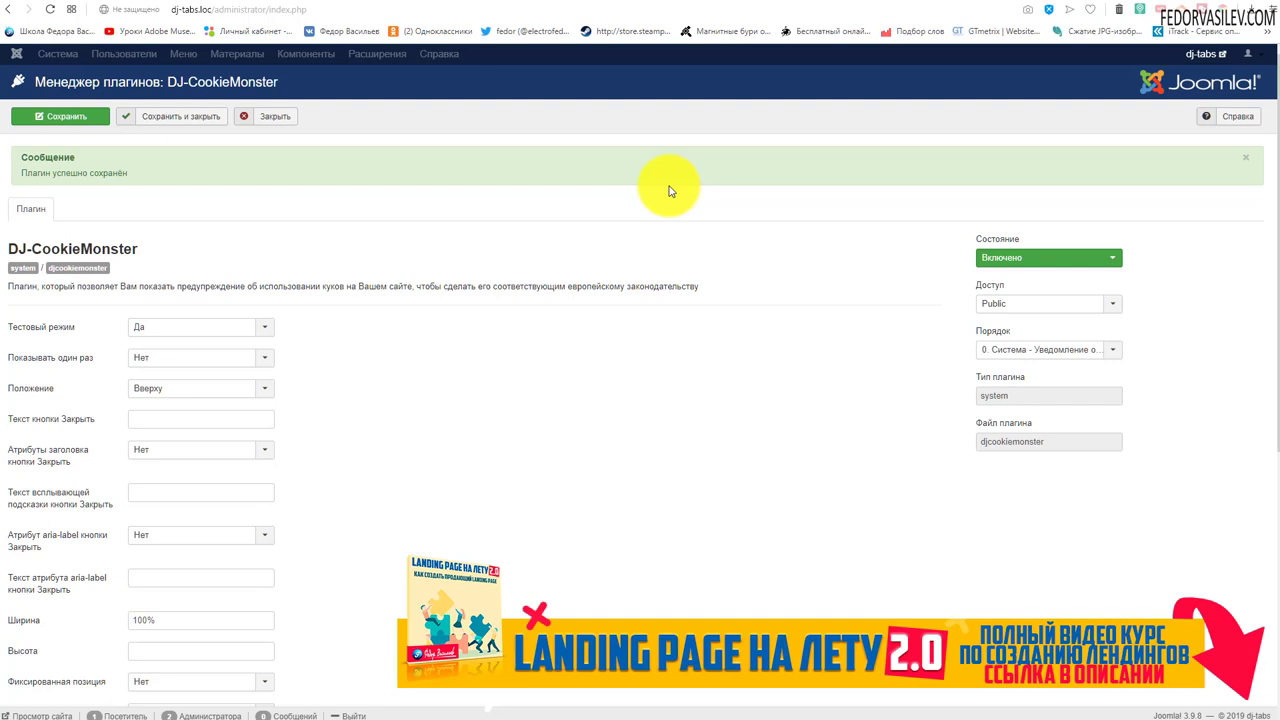
scroll(670, 190, "down", 2)
left_click(215, 255)
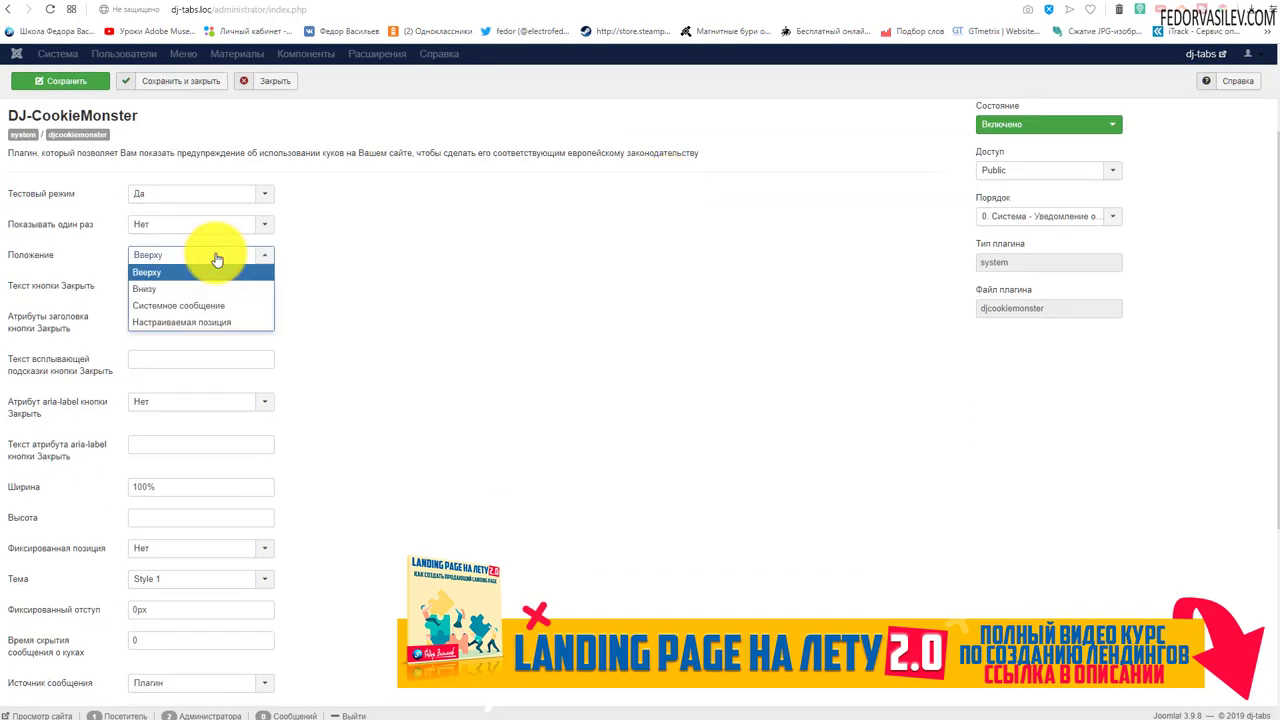
left_click(246, 311)
left_click(60, 80)
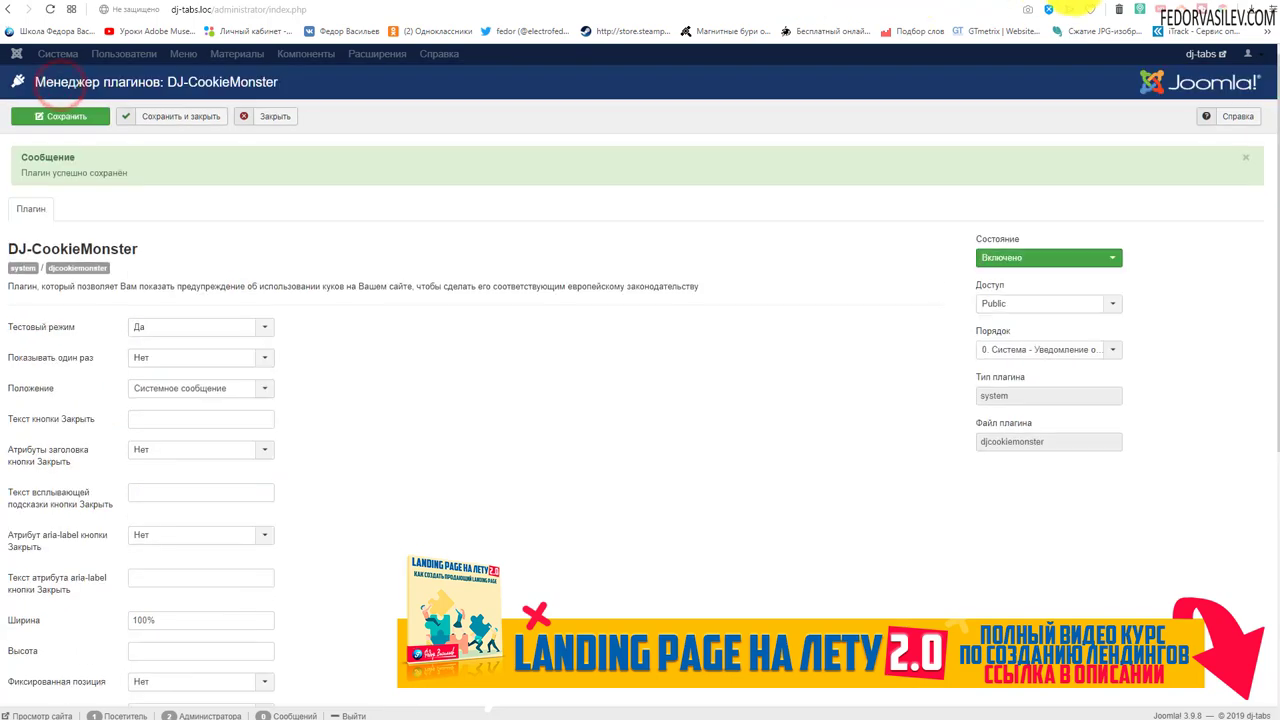
Step: Reload the site's front page and examine the cookie notice displayed as a system message
key("ctrl+Tab")
left_click(50, 10)
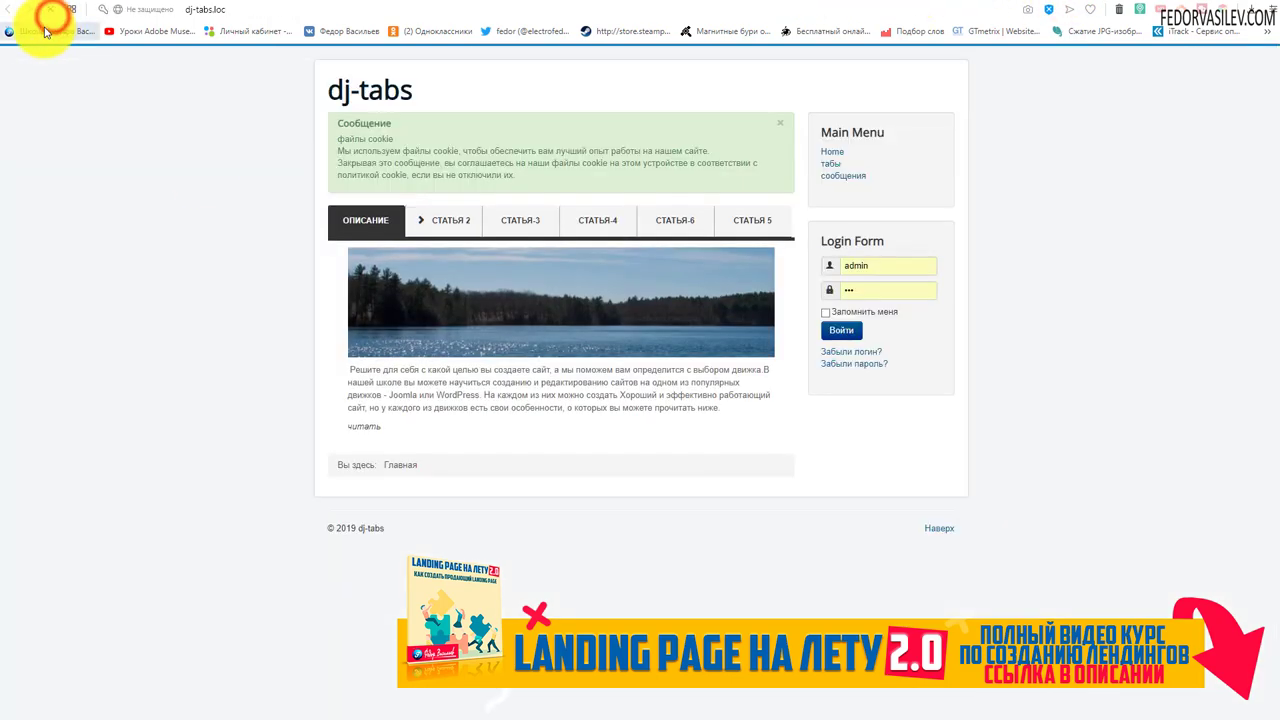
left_click_drag(530, 175, 340, 127)
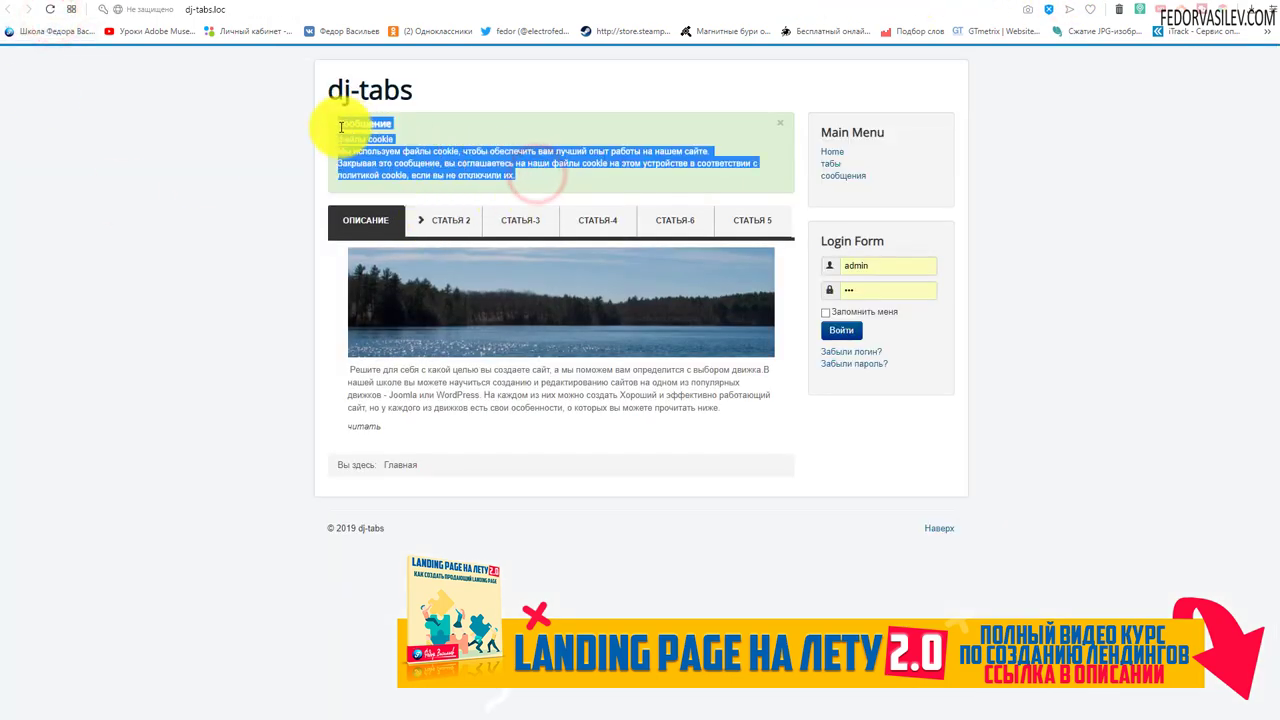
left_click(241, 154)
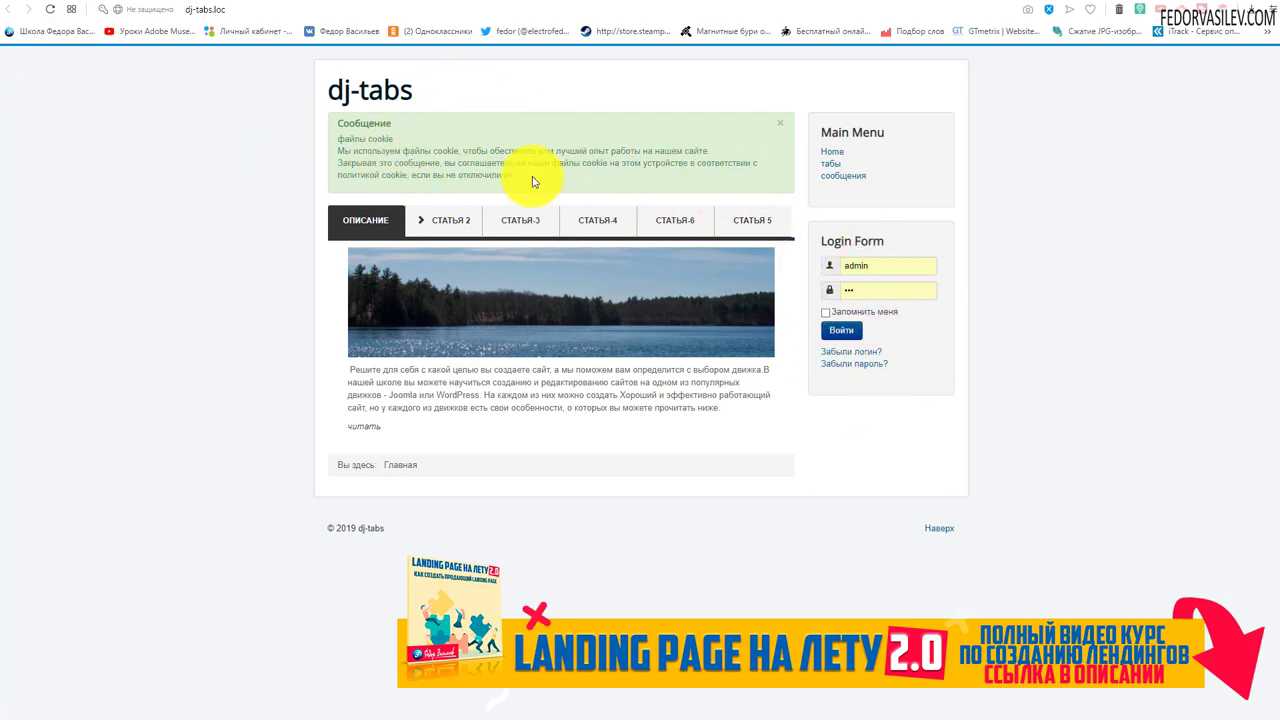
left_click_drag(518, 176, 334, 106)
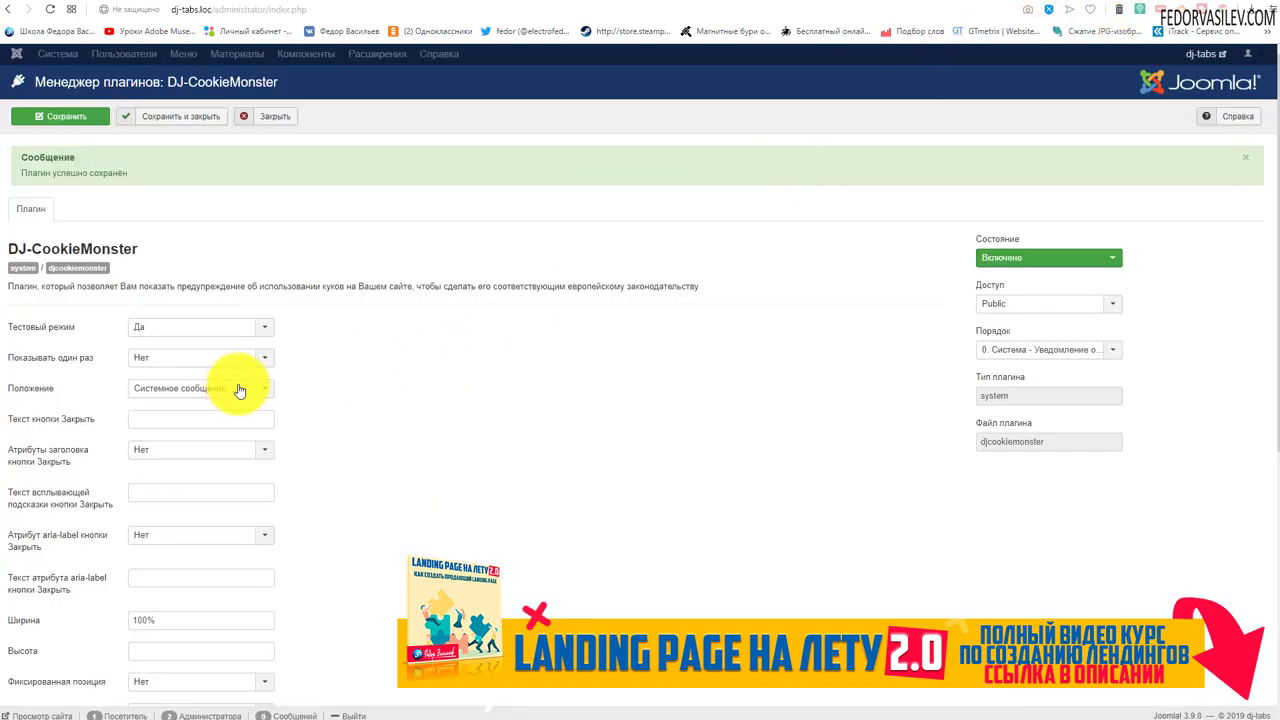
Step: Review the Настраиваемая позиция option's description, set the plugin's Положение to Внизу and save the settings
left_click(238, 388)
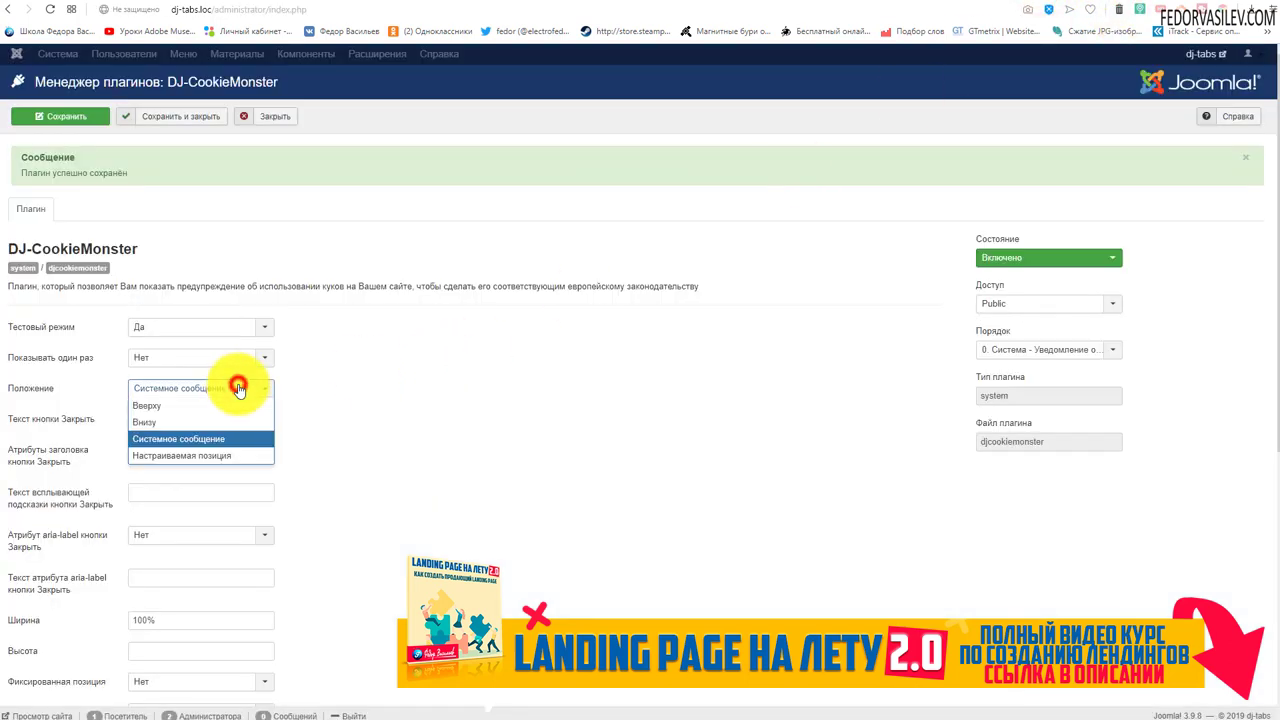
left_click(166, 465)
mouse_move(80, 424)
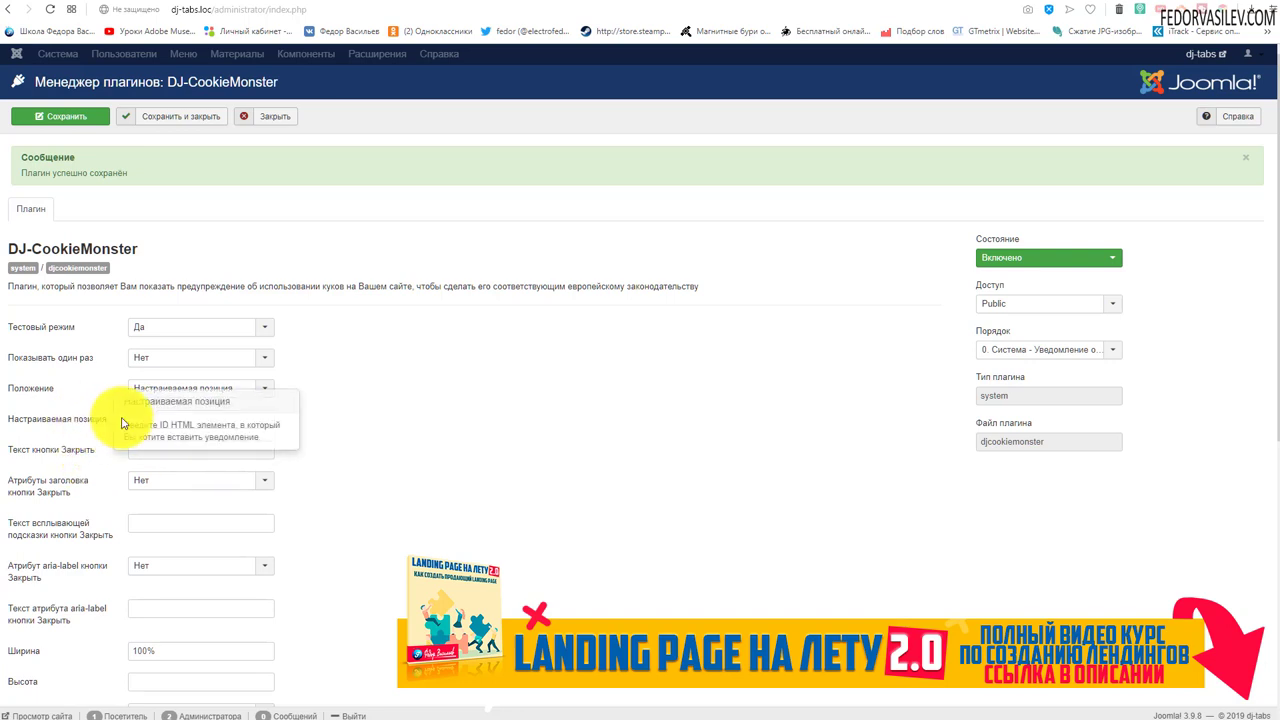
left_click(170, 391)
left_click(171, 422)
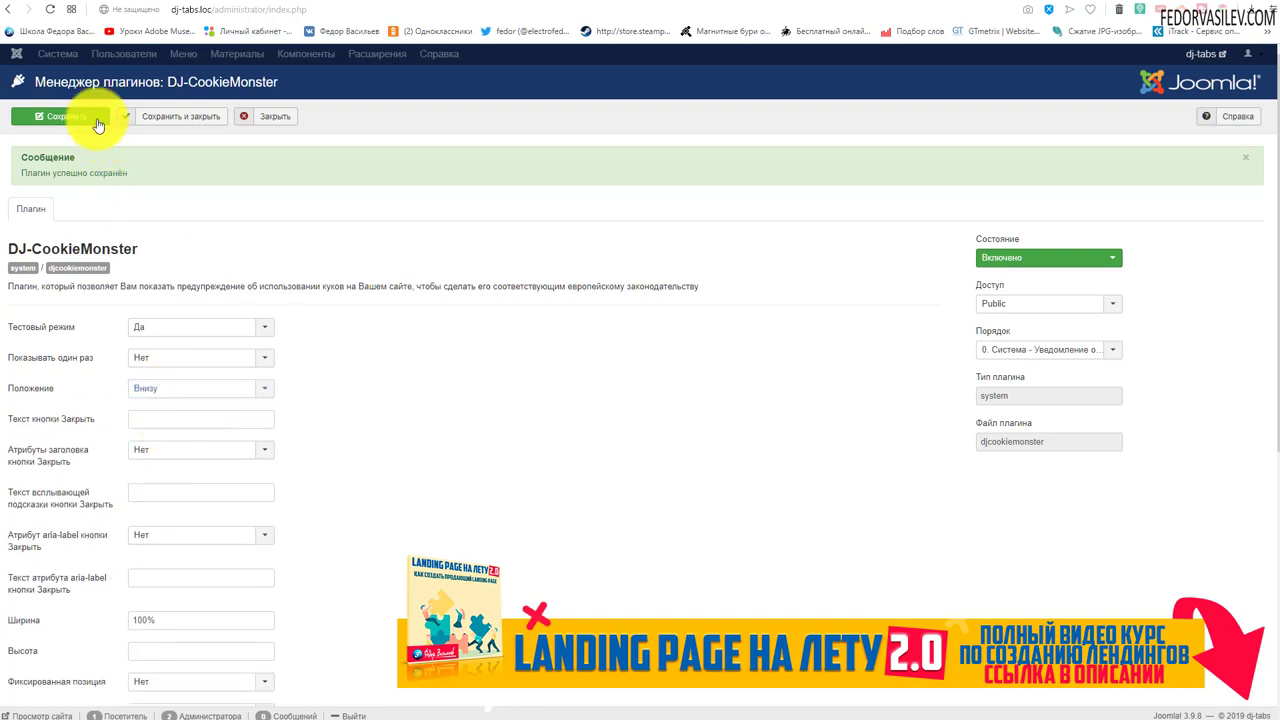
Step: Reload the site's front page, check the cookie notice below the content and dismiss it
key("ctrl+Tab")
left_click(50, 10)
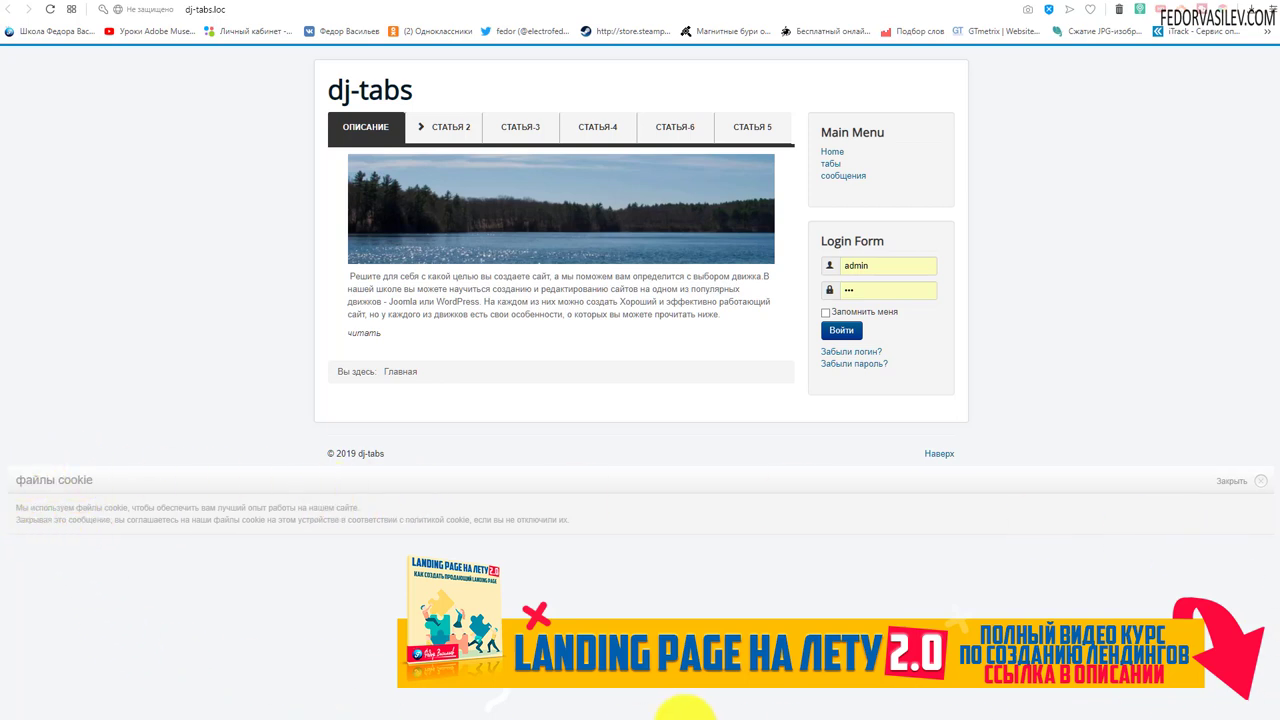
left_click(1259, 489)
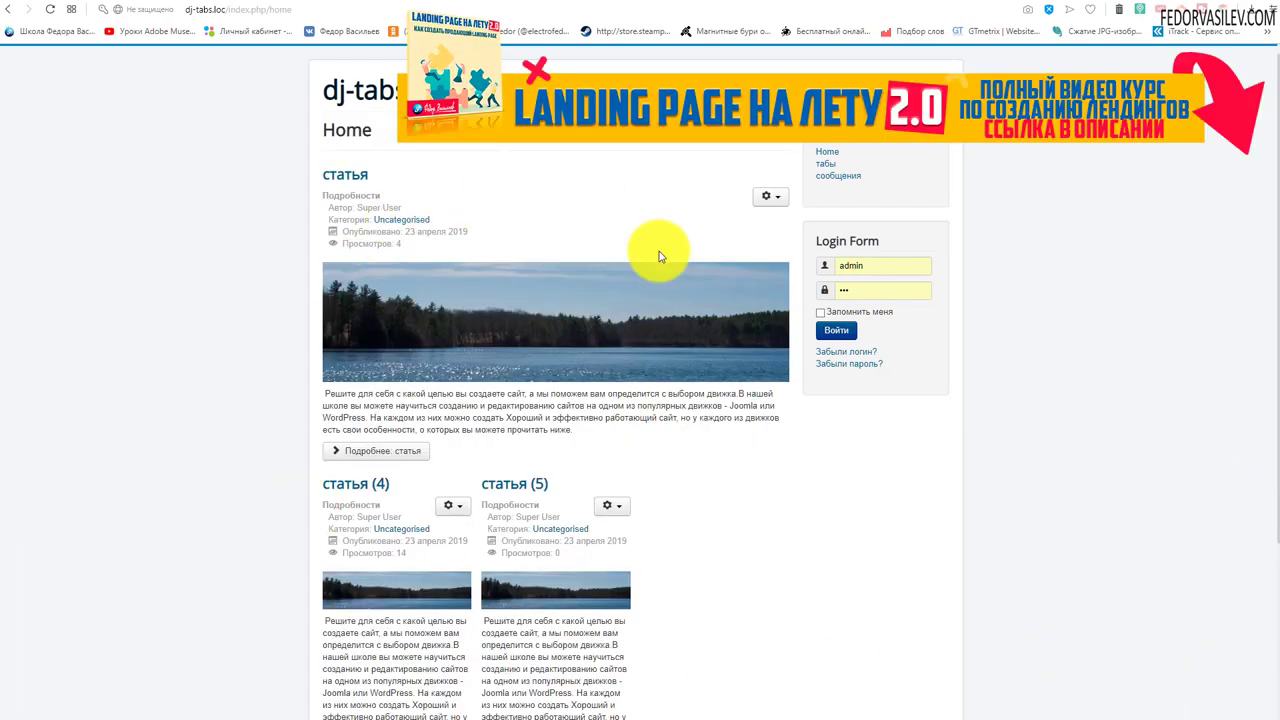
Step: Examine where the cookie notice and its text appear at the end of the longer Home page
scroll(485, 230, "down", 3)
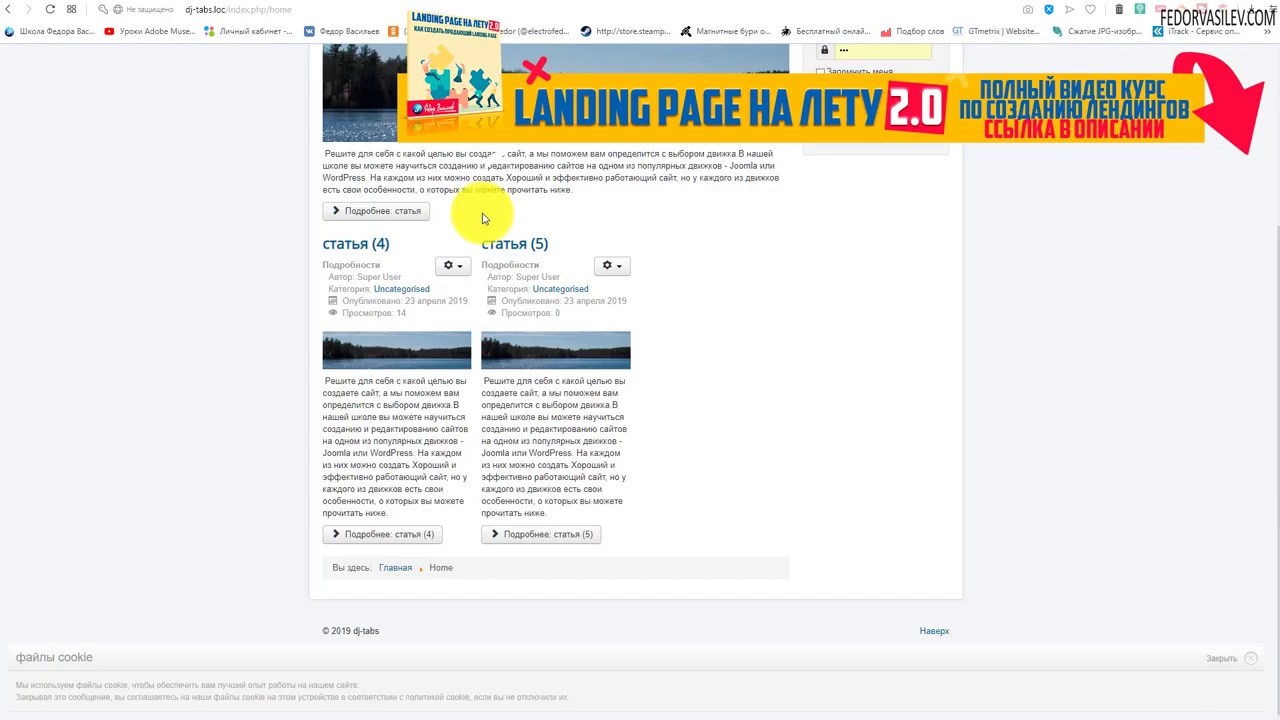
scroll(534, 334, "up", 3)
scroll(601, 479, "down", 3)
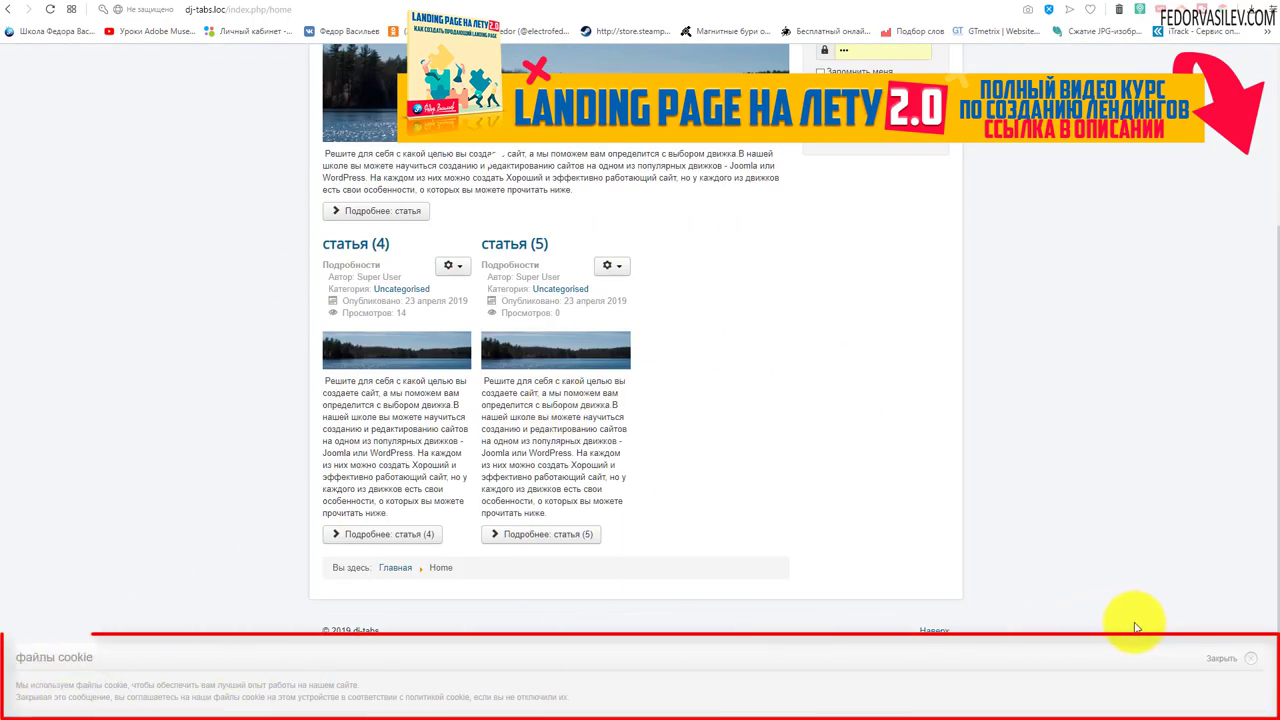
scroll(190, 530, "up", 3)
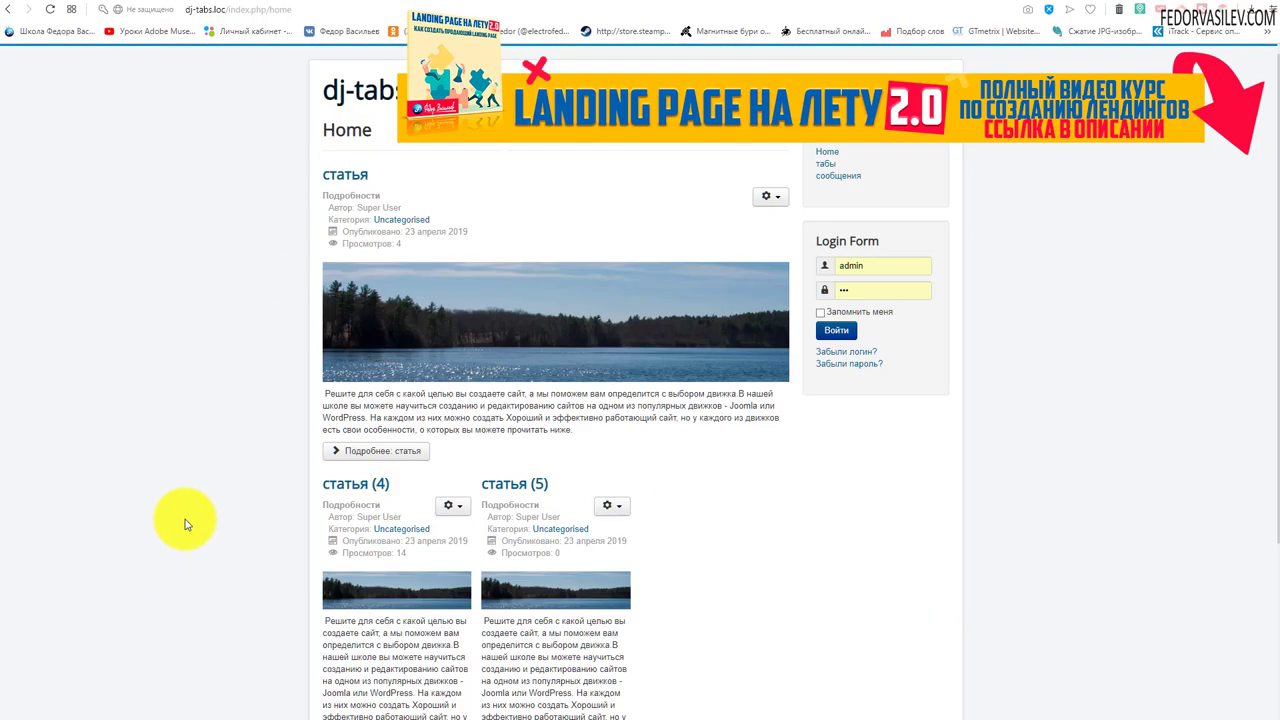
scroll(186, 500, "down", 3)
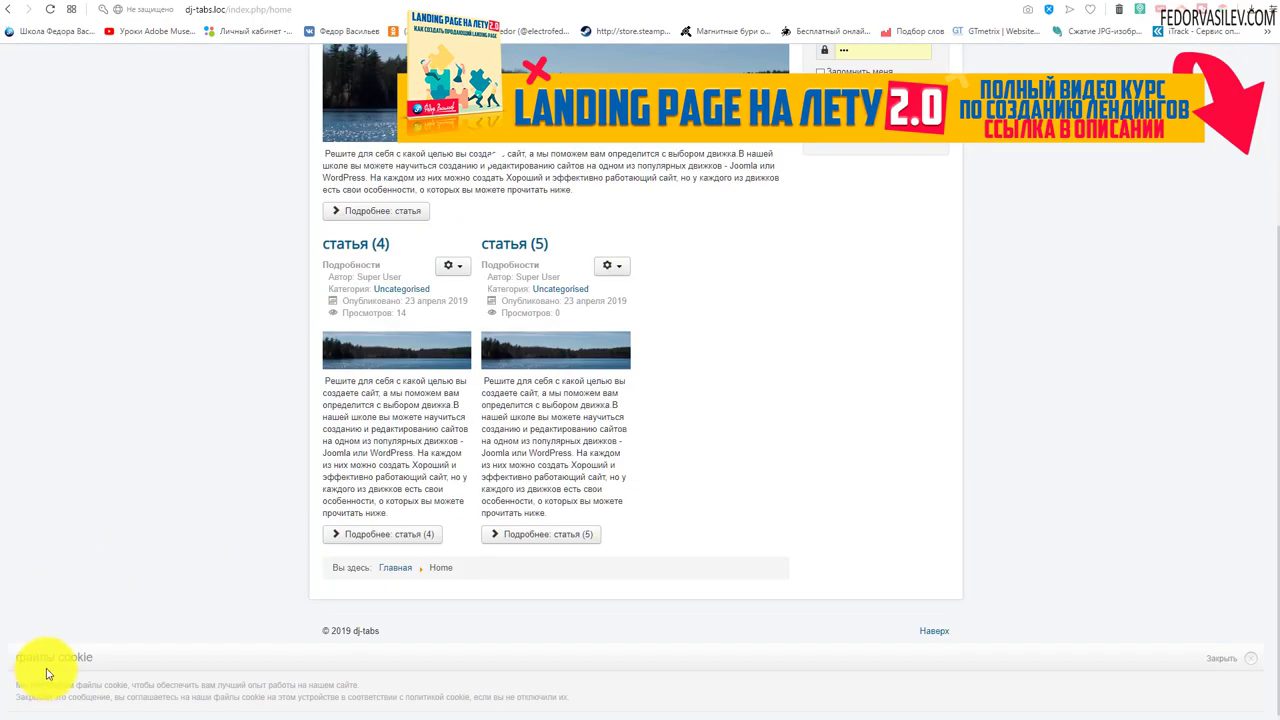
left_click_drag(263, 692, 92, 640)
left_click(147, 447)
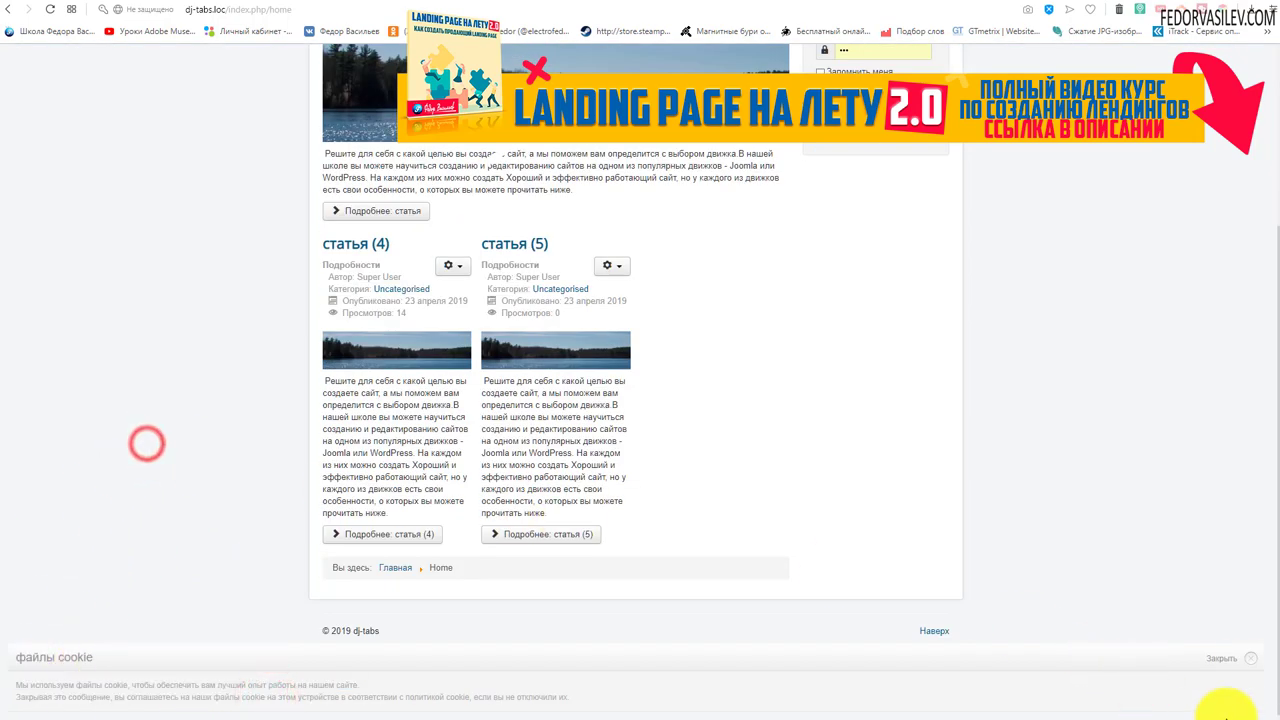
Step: Test dismissing the cookie notice on the Home page, including with the close text "я согласен"
left_click(1251, 658)
scroll(1092, 541, "down", 2)
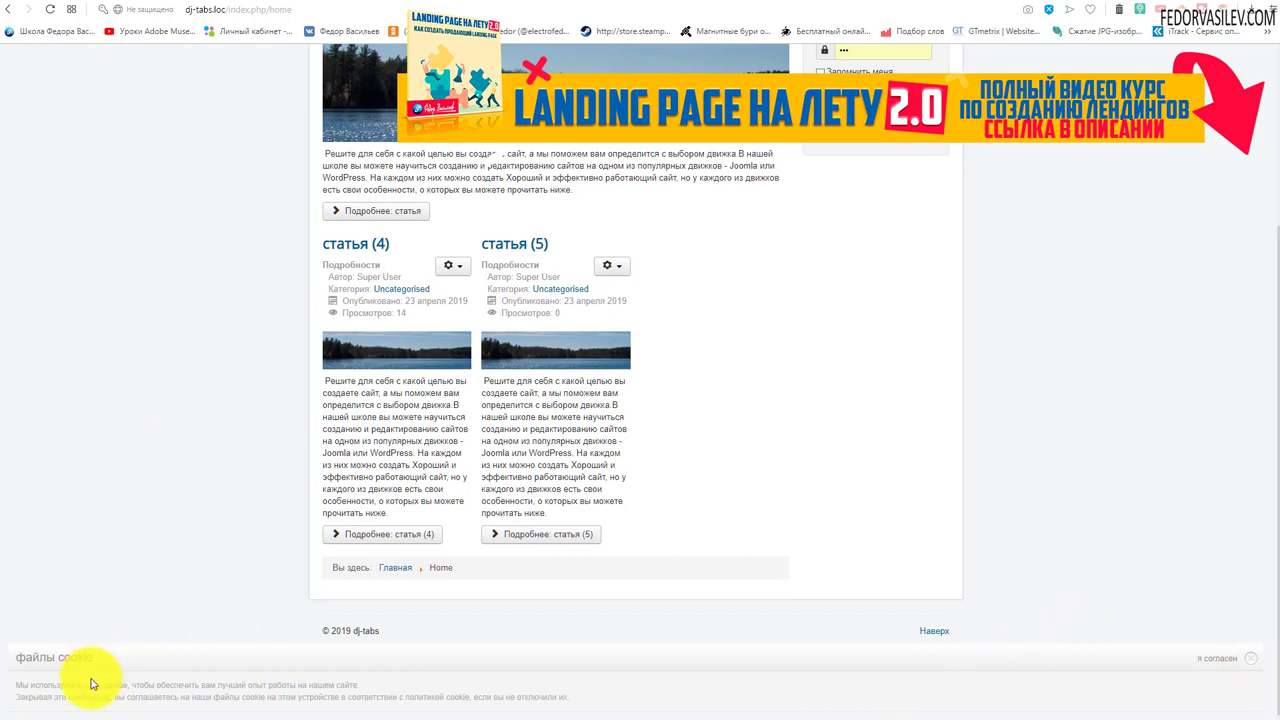
left_click(1211, 663)
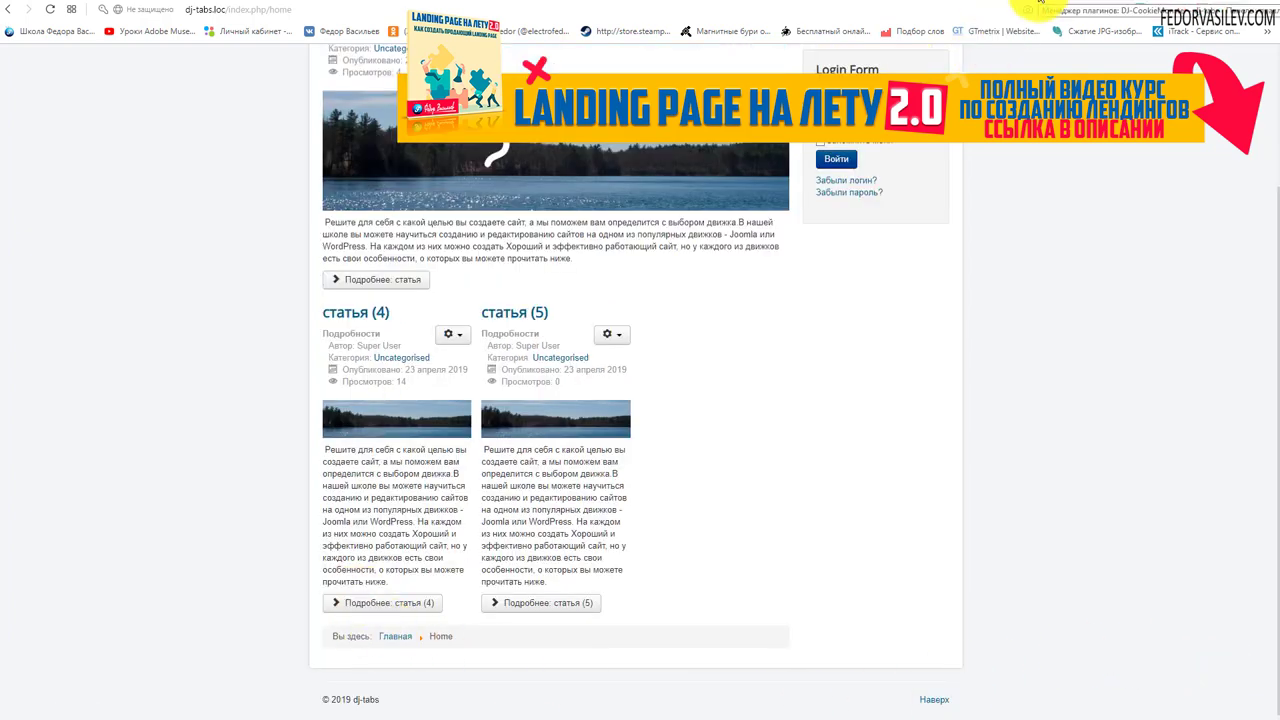
Step: Move the text "я согласен" from Текст кнопки Закрыть to Текст всплывающей подсказки кнопки Закрыть in the plugin settings
left_click(1040, 5)
scroll(563, 363, "down", 2)
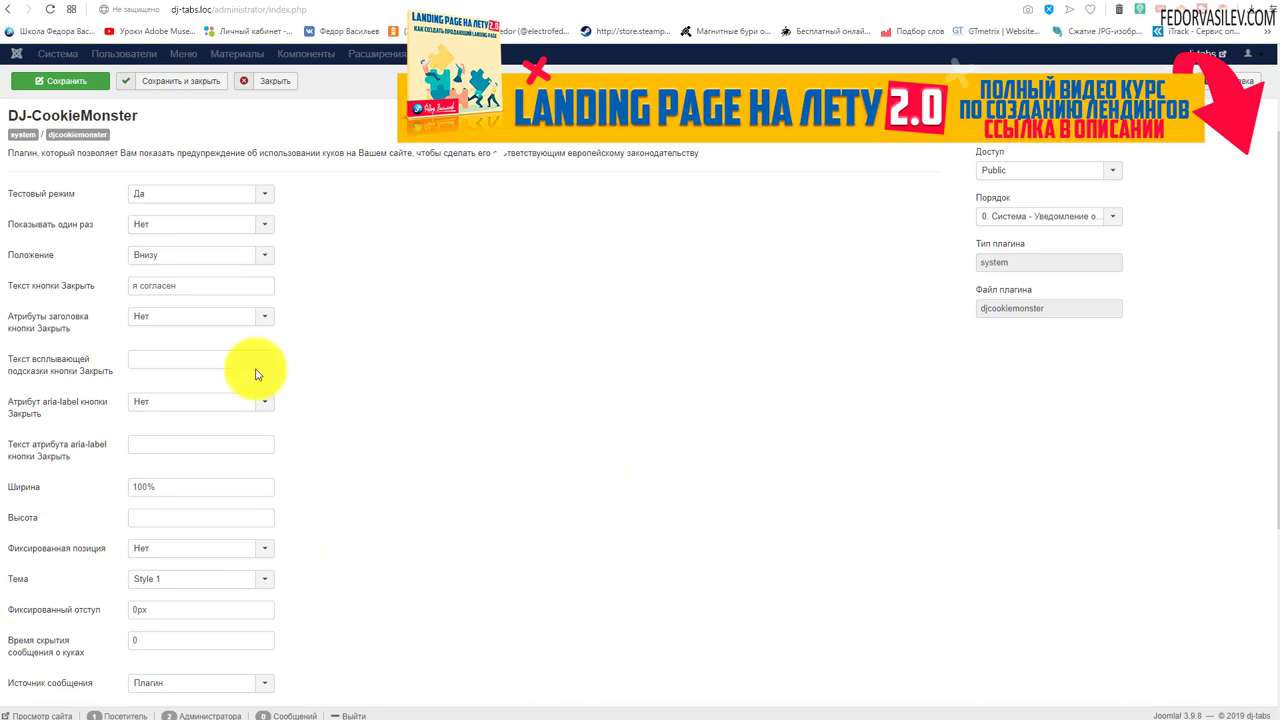
triple_click(205, 291)
left_click(346, 306)
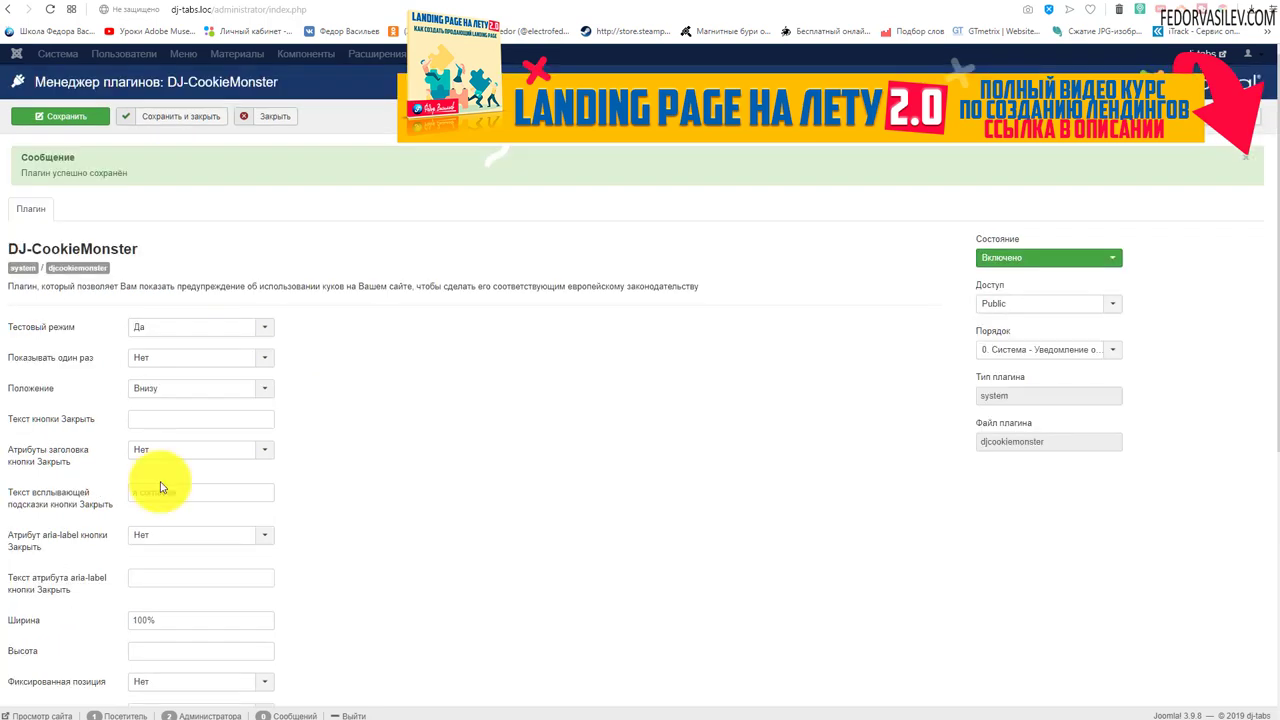
Step: Set Атрибуты заголовка кнопки Закрыть to Да, save the plugin settings and switch to the site's page
left_click(163, 452)
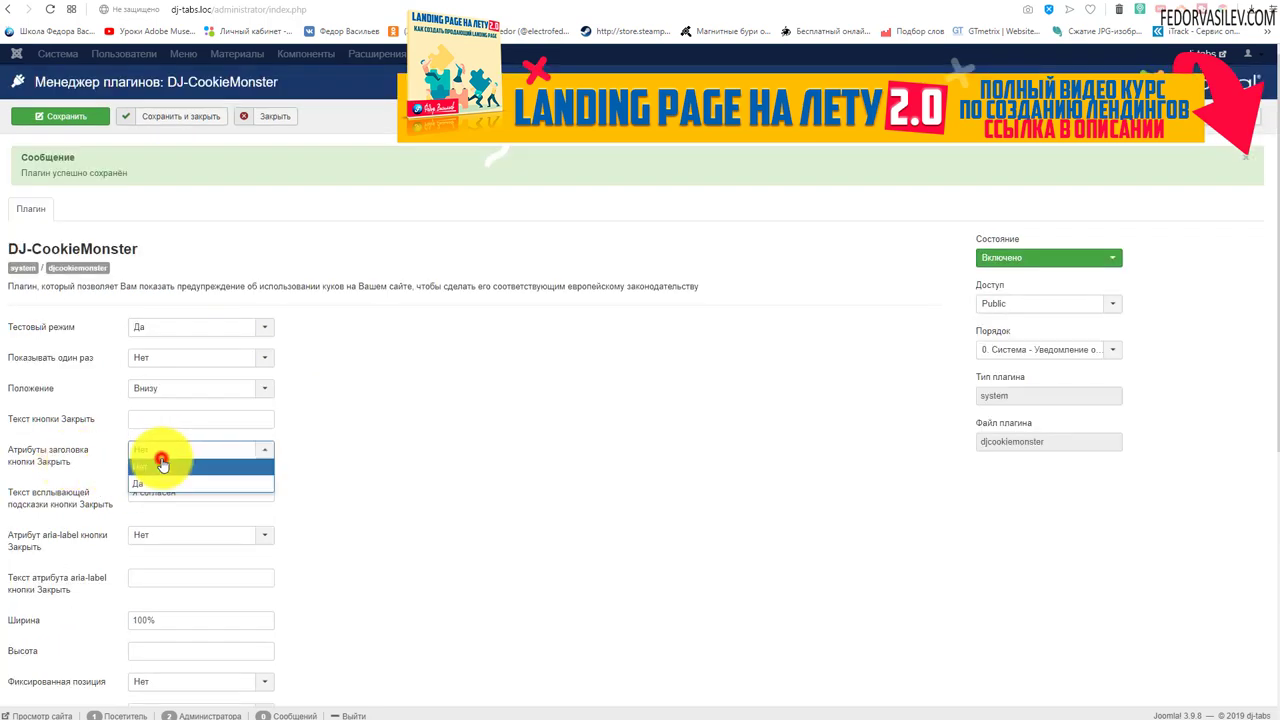
left_click(149, 479)
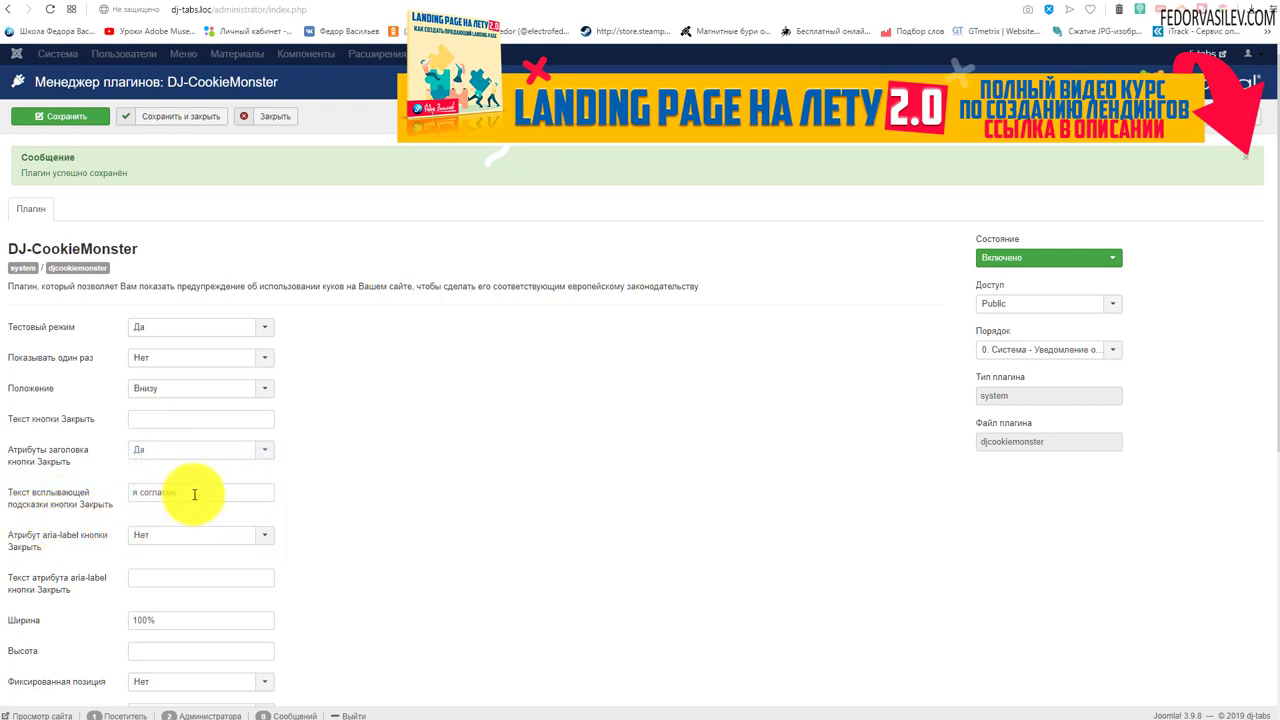
triple_click(188, 492)
left_click(84, 119)
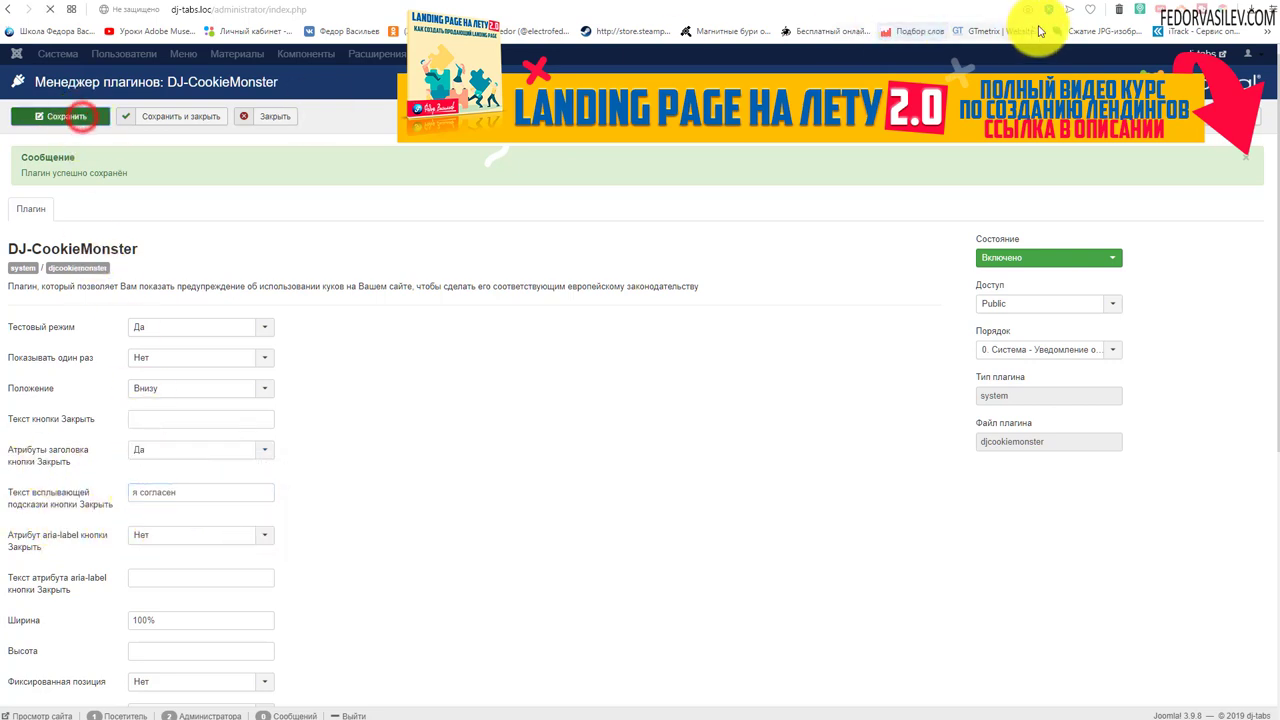
key("ctrl+Tab")
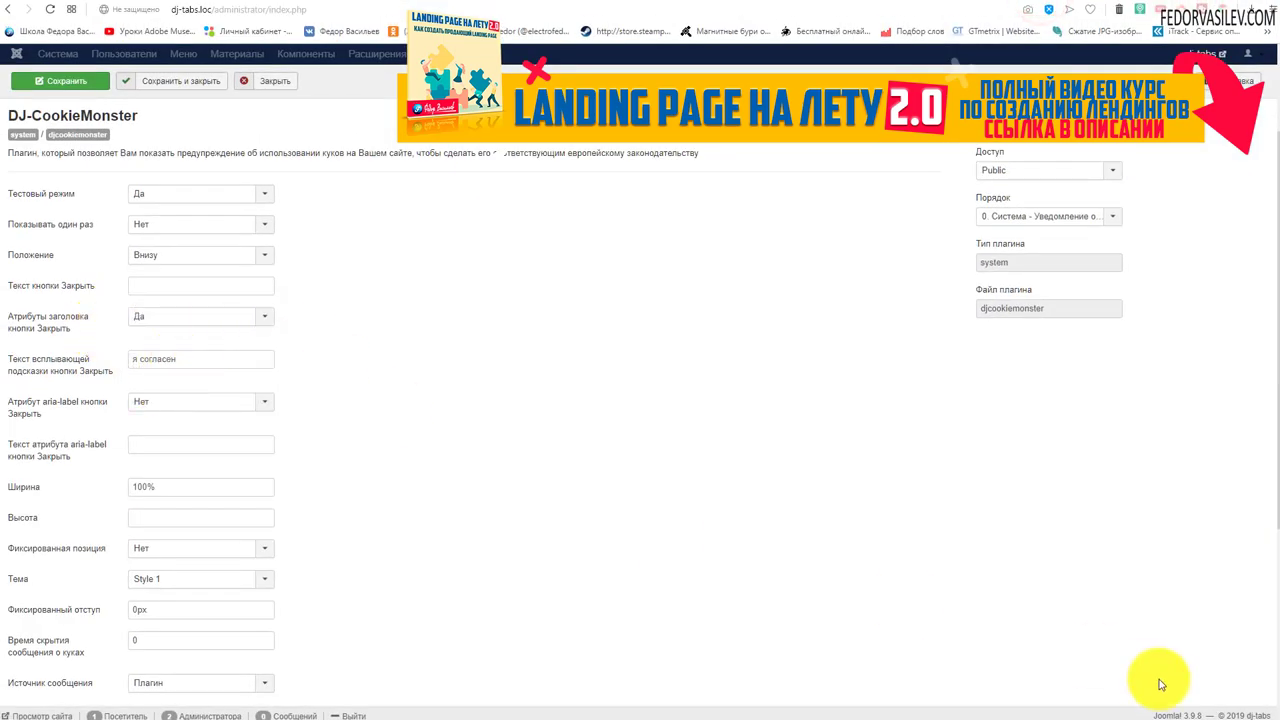
Step: Examine the plugin's close-button aria-label text, Тема style choices and Ширина setting
scroll(90, 340, "down", 2)
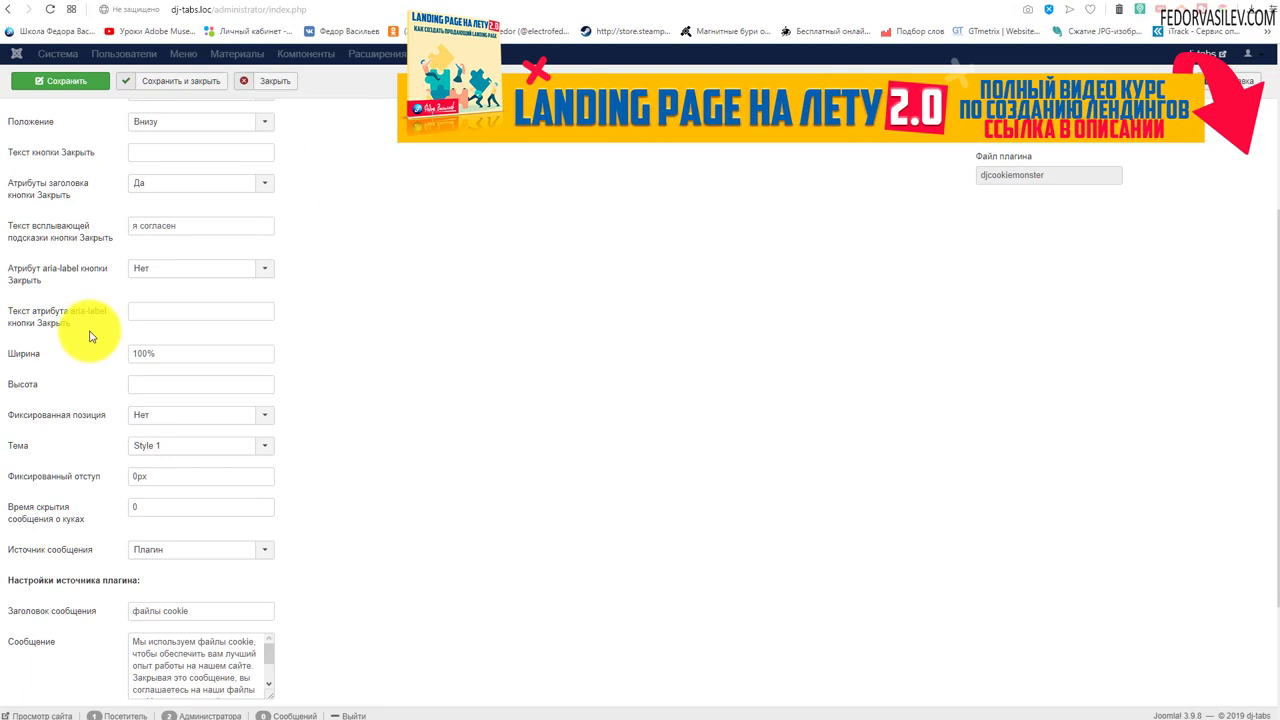
mouse_move(44, 330)
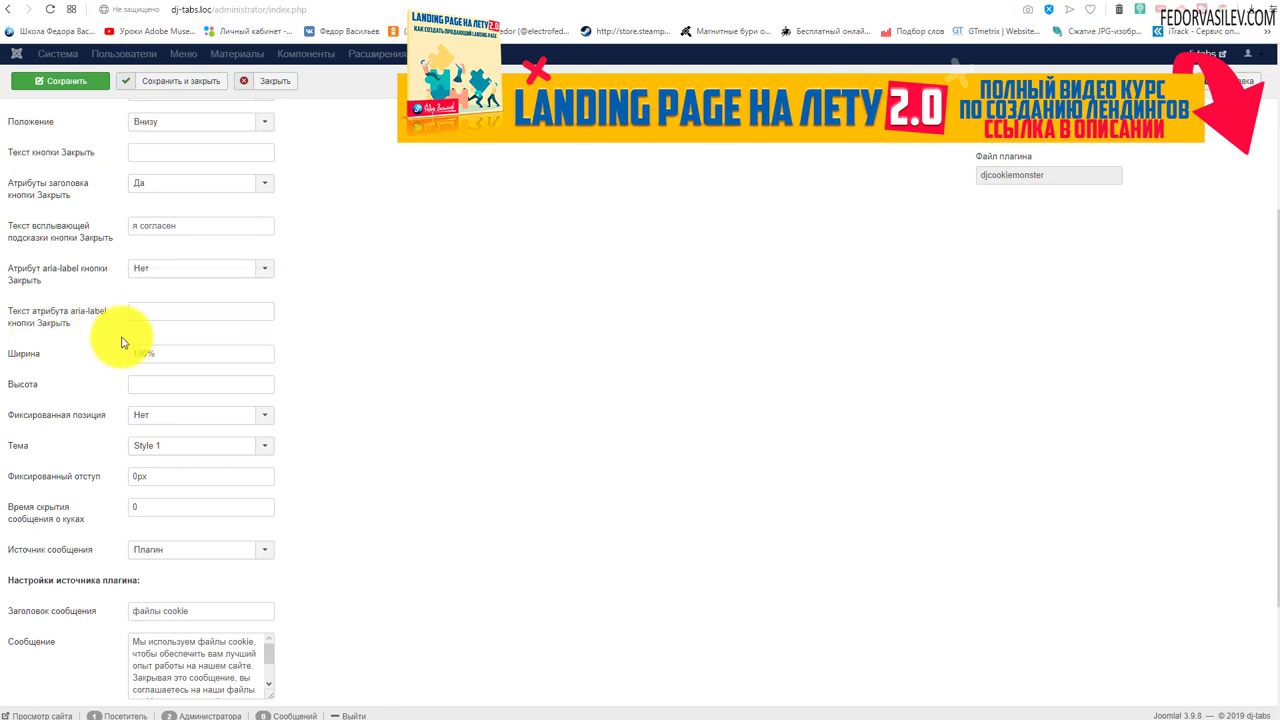
left_click(151, 313)
left_click(443, 291)
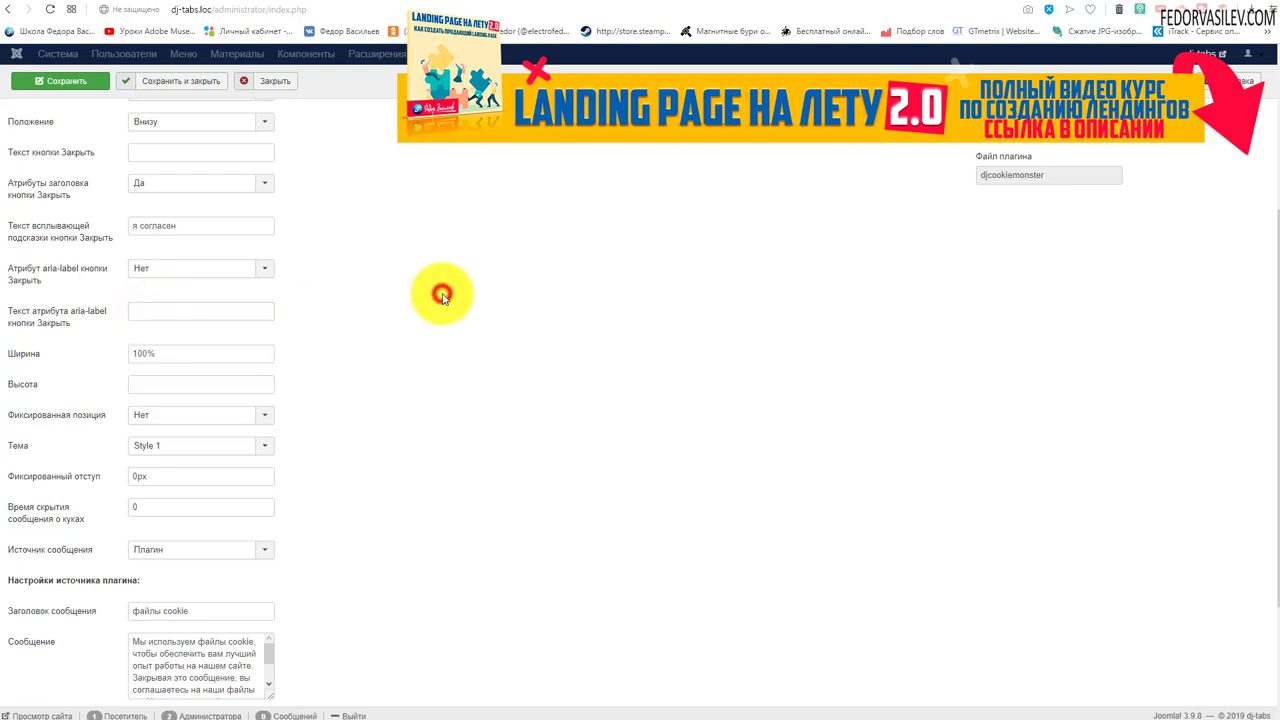
mouse_move(70, 325)
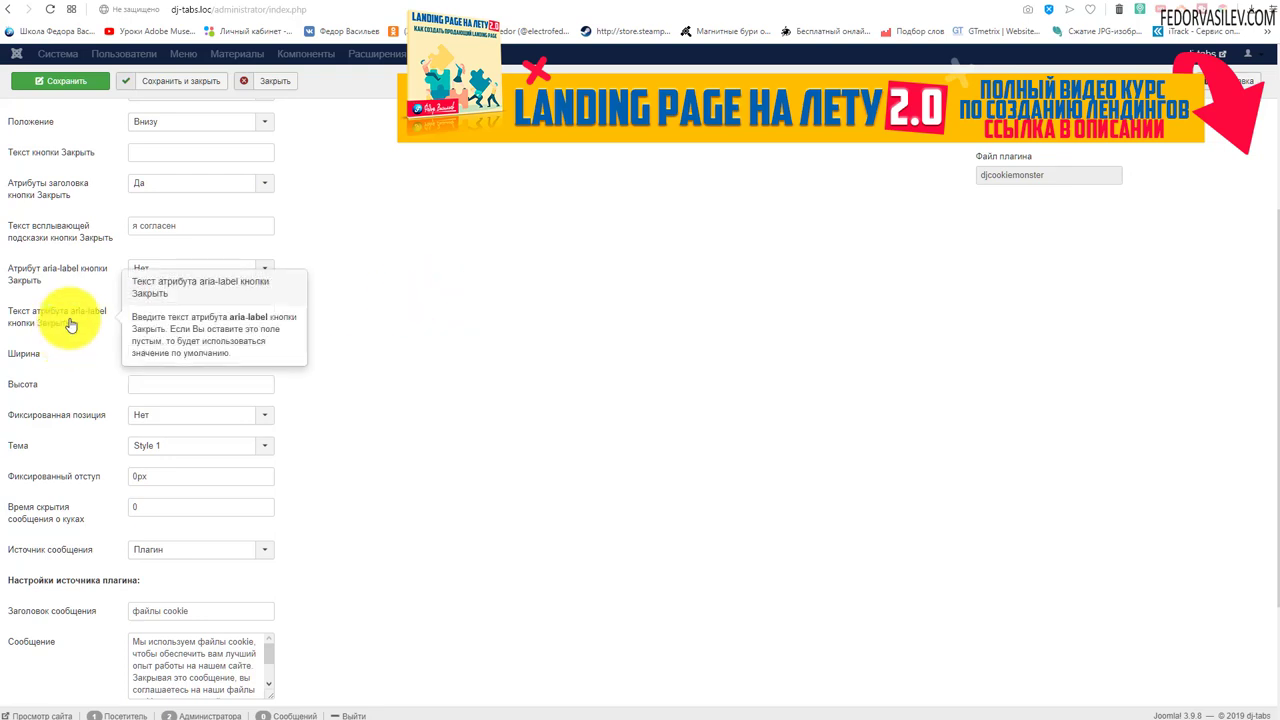
left_click(166, 447)
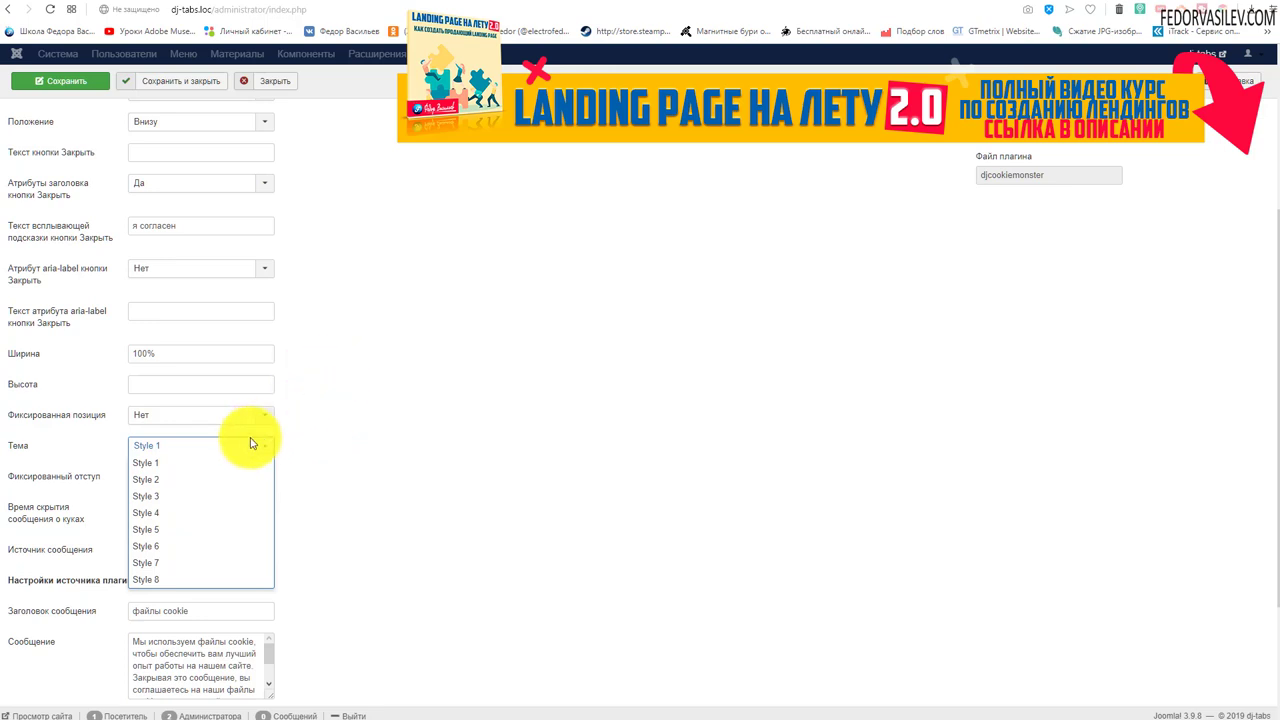
left_click(340, 382)
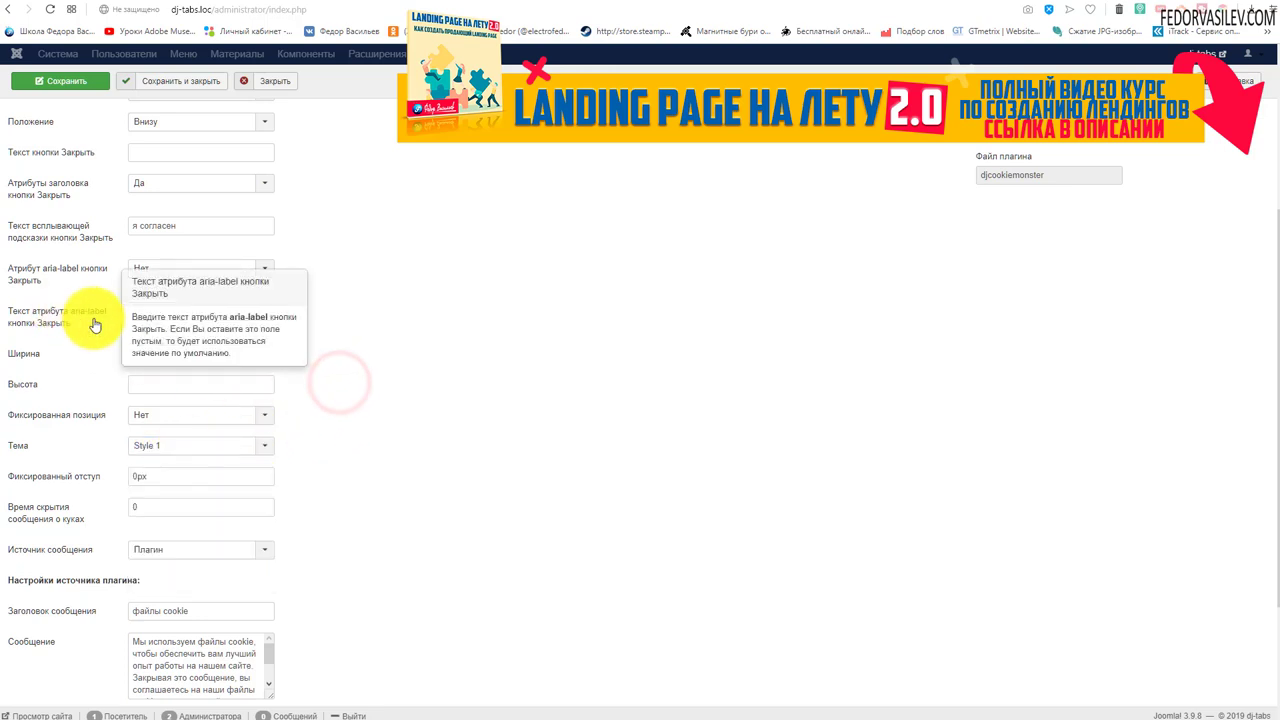
mouse_move(29, 364)
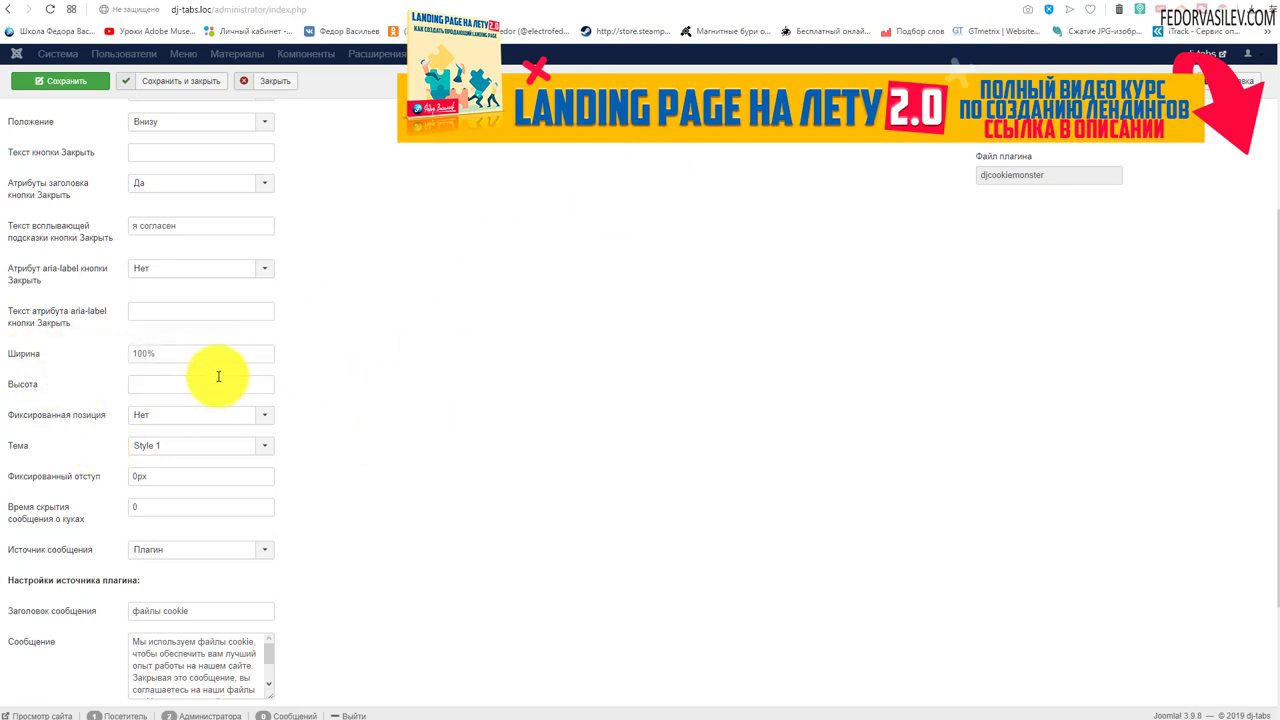
Step: Examine what the Ширина, Высота and Время скрытия сообщения о куках settings do, using their descriptions
left_click(173, 355)
mouse_move(16, 366)
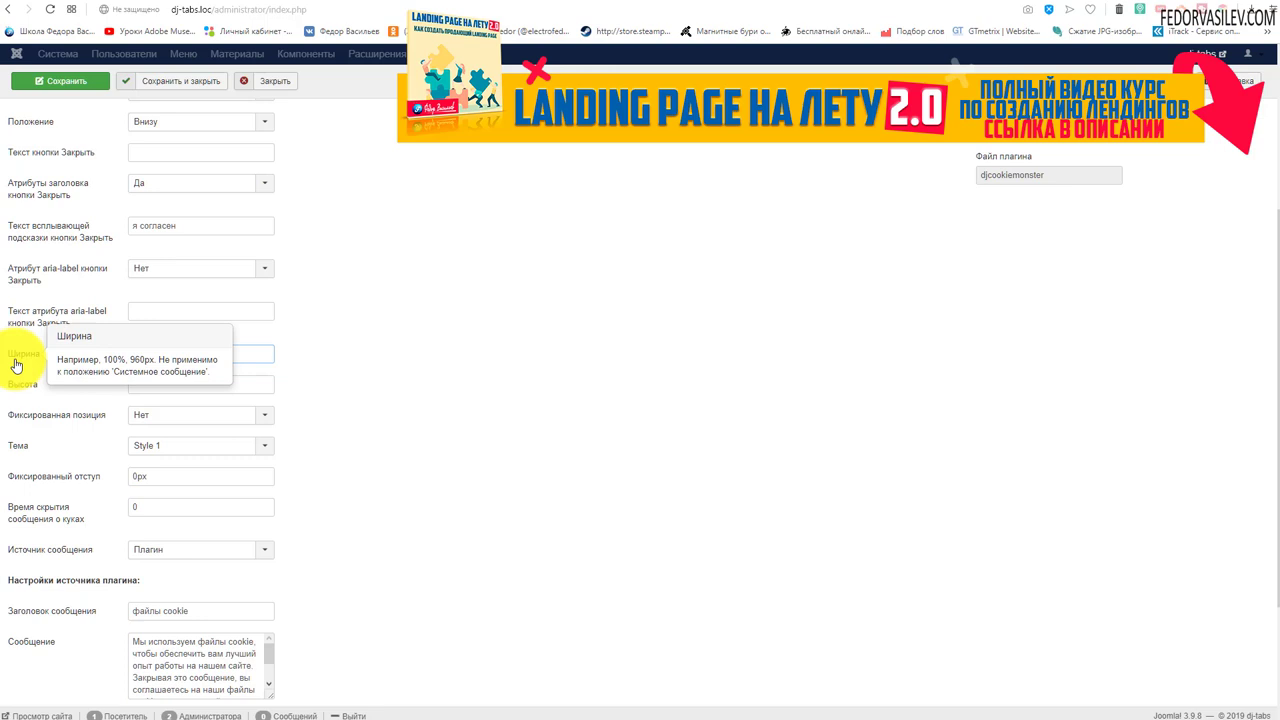
type("100%")
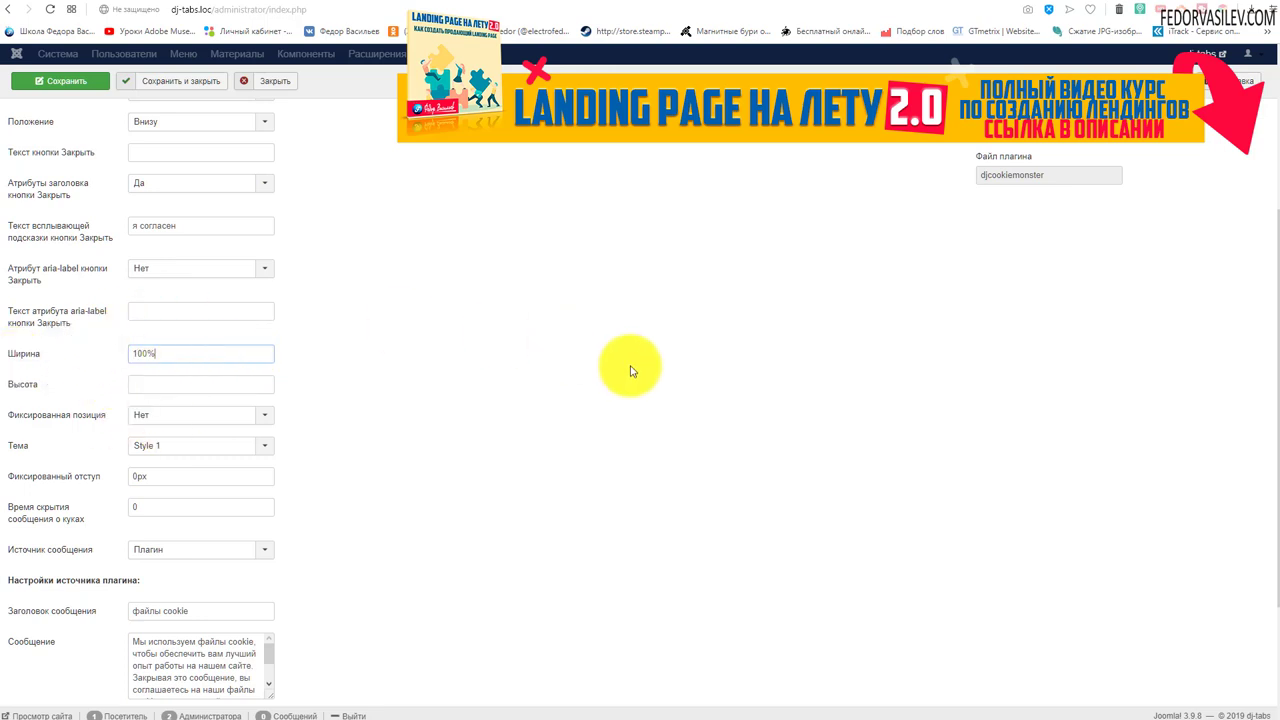
mouse_move(10, 395)
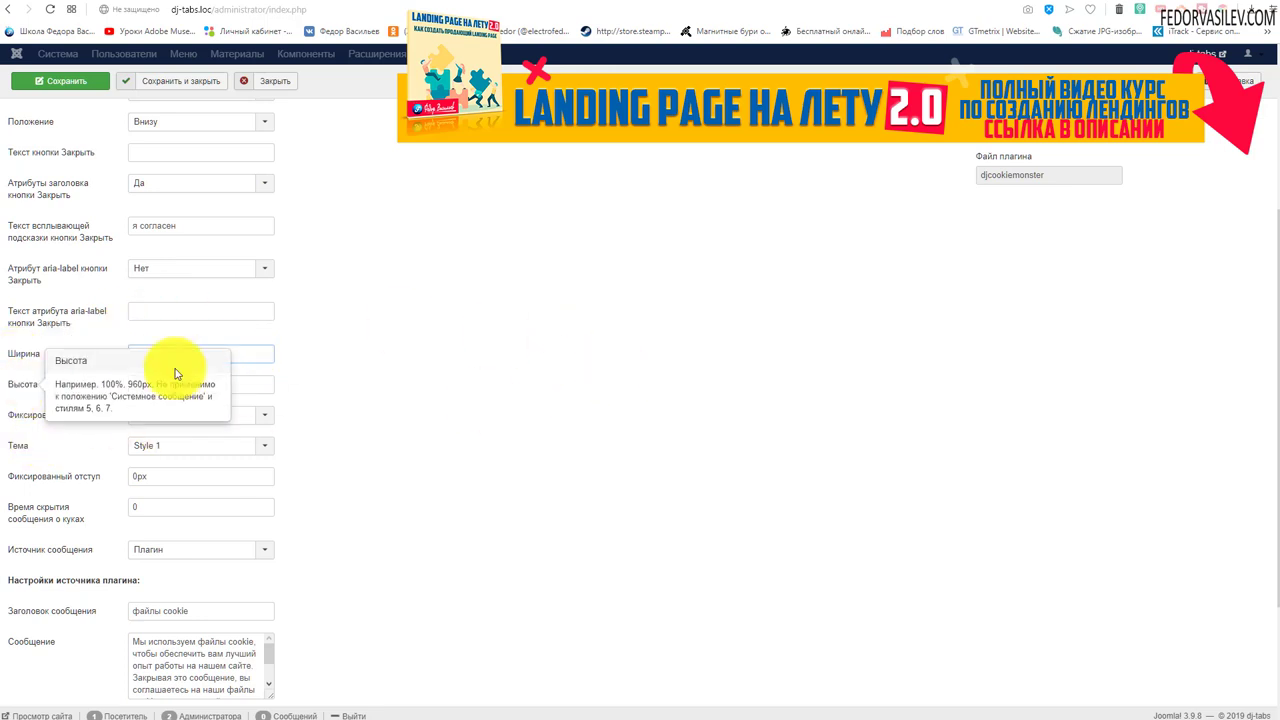
scroll(379, 358, "down", 2)
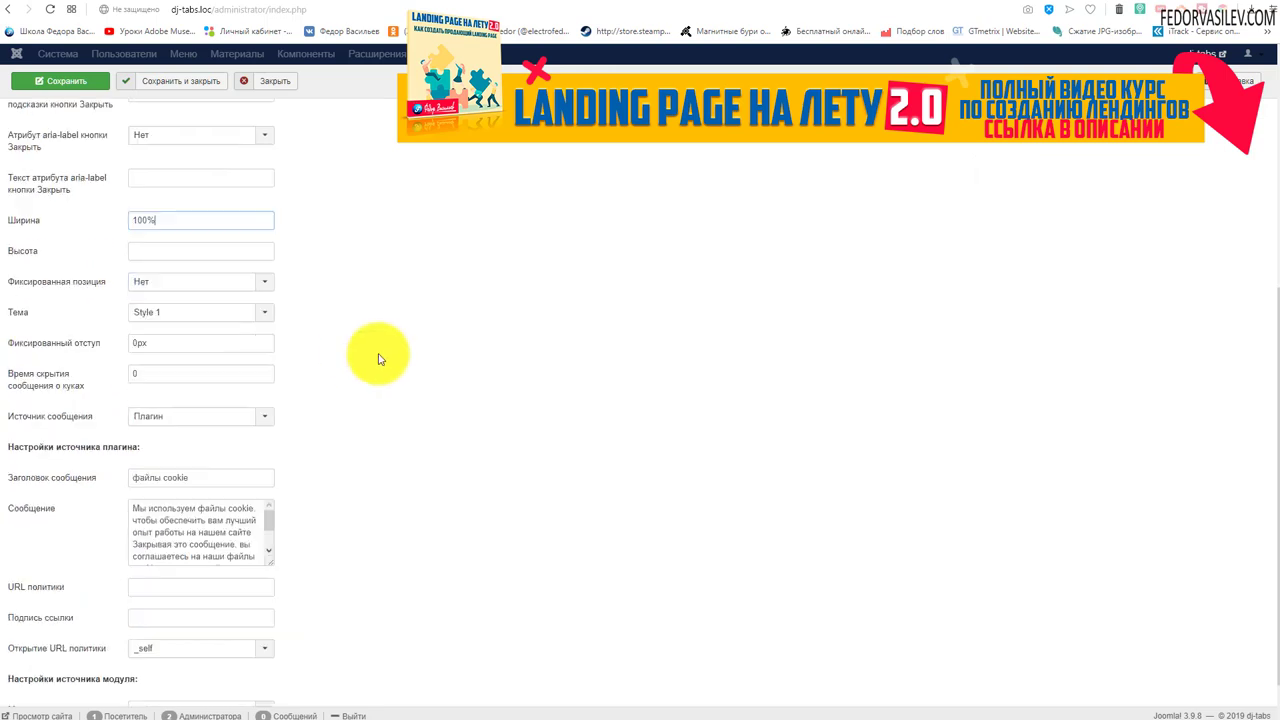
mouse_move(73, 350)
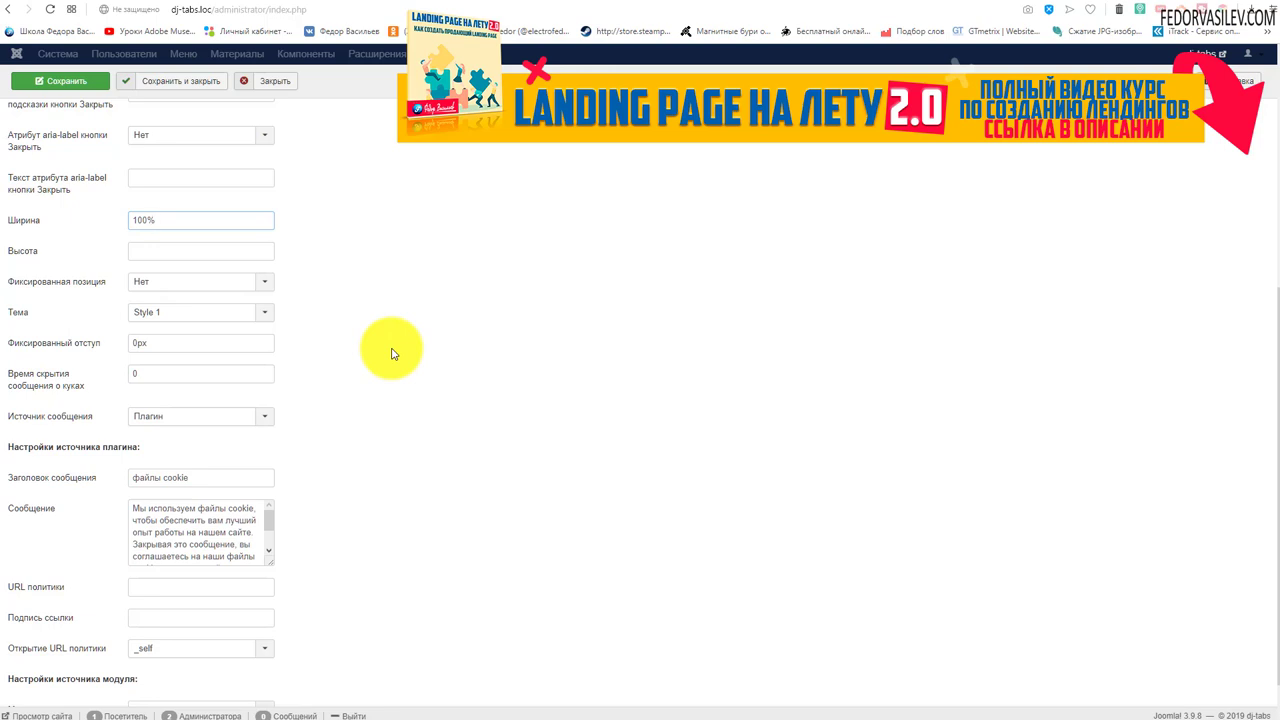
mouse_move(62, 396)
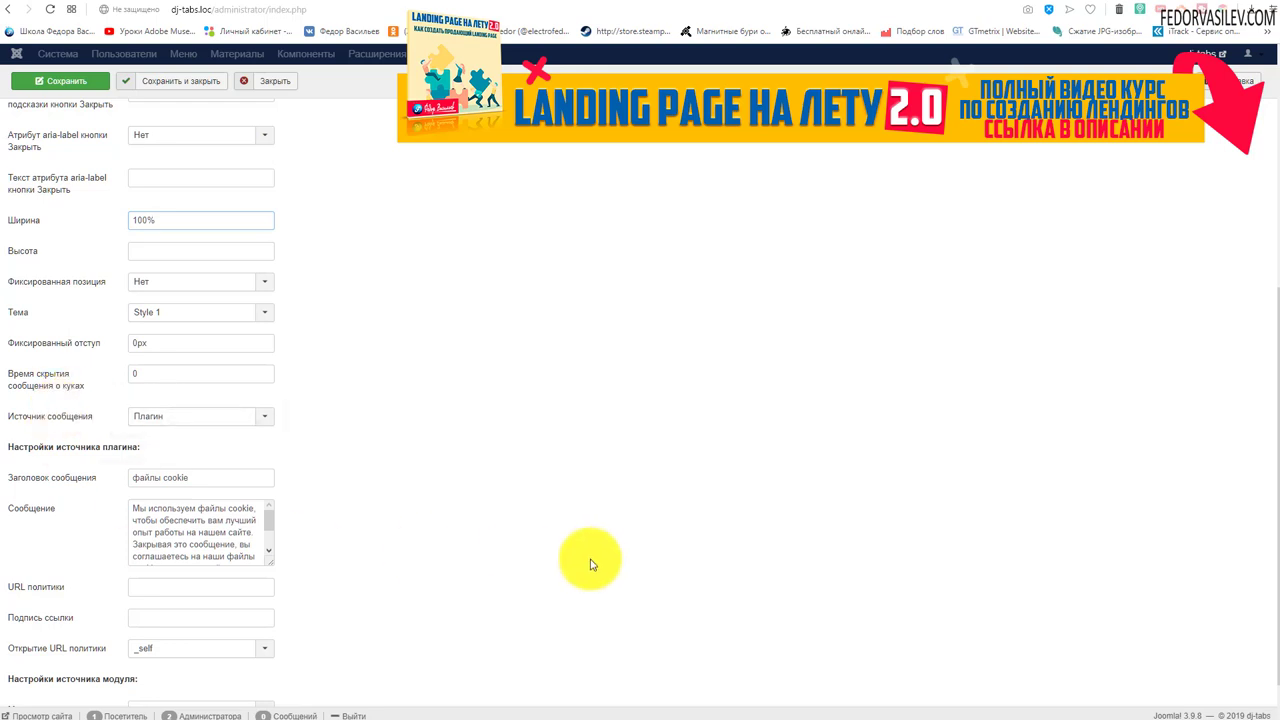
mouse_move(68, 397)
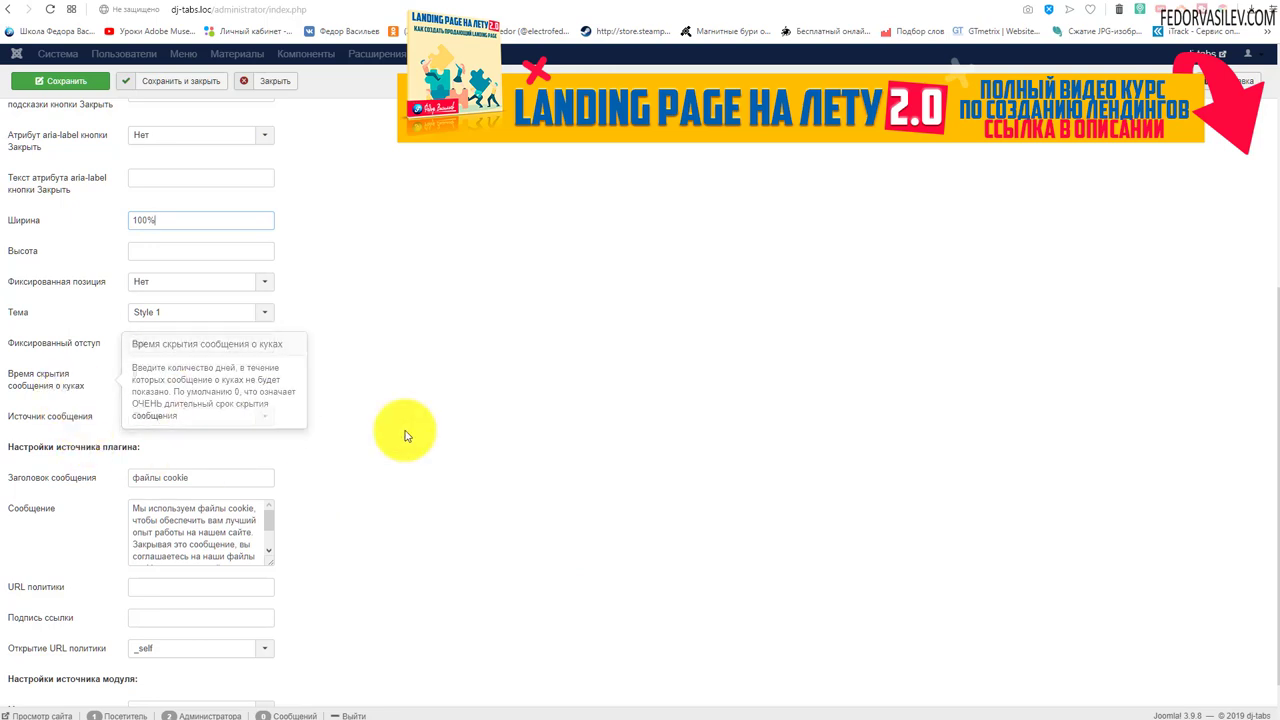
Step: Review the choices of Показывать один раз and Источник сообщения without changing them, and save the plugin settings
key("Return")
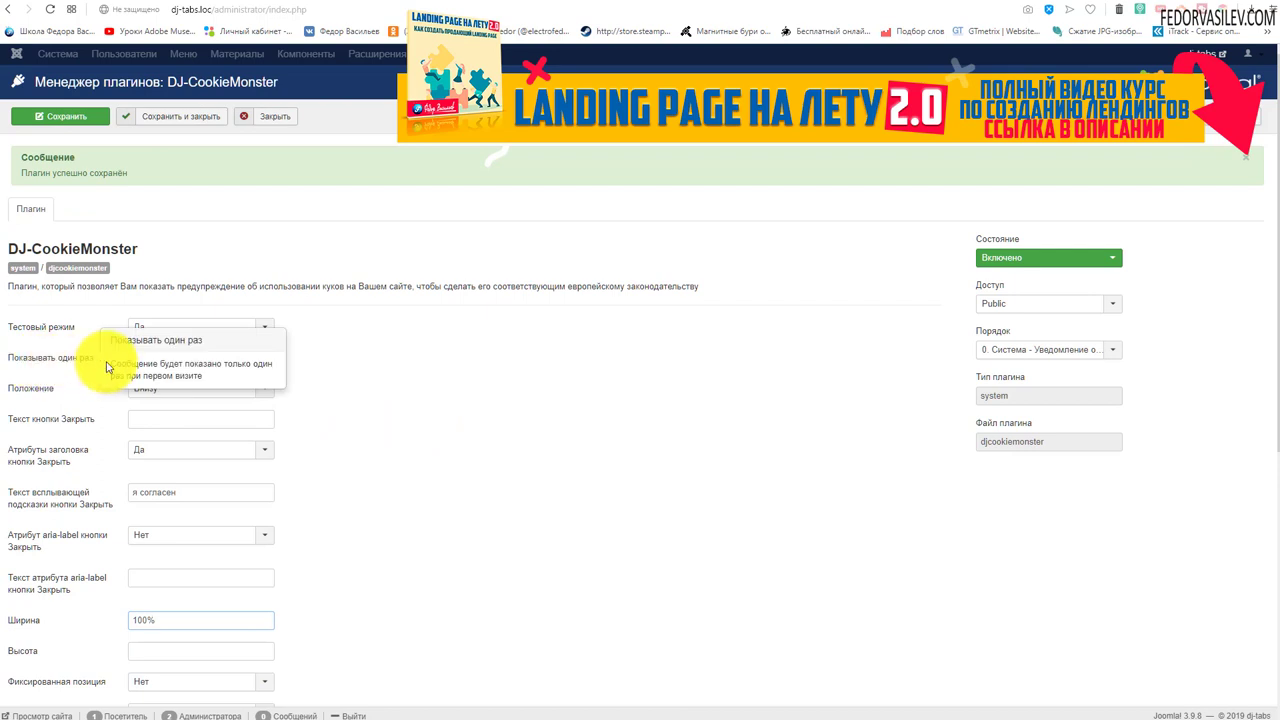
left_click(150, 357)
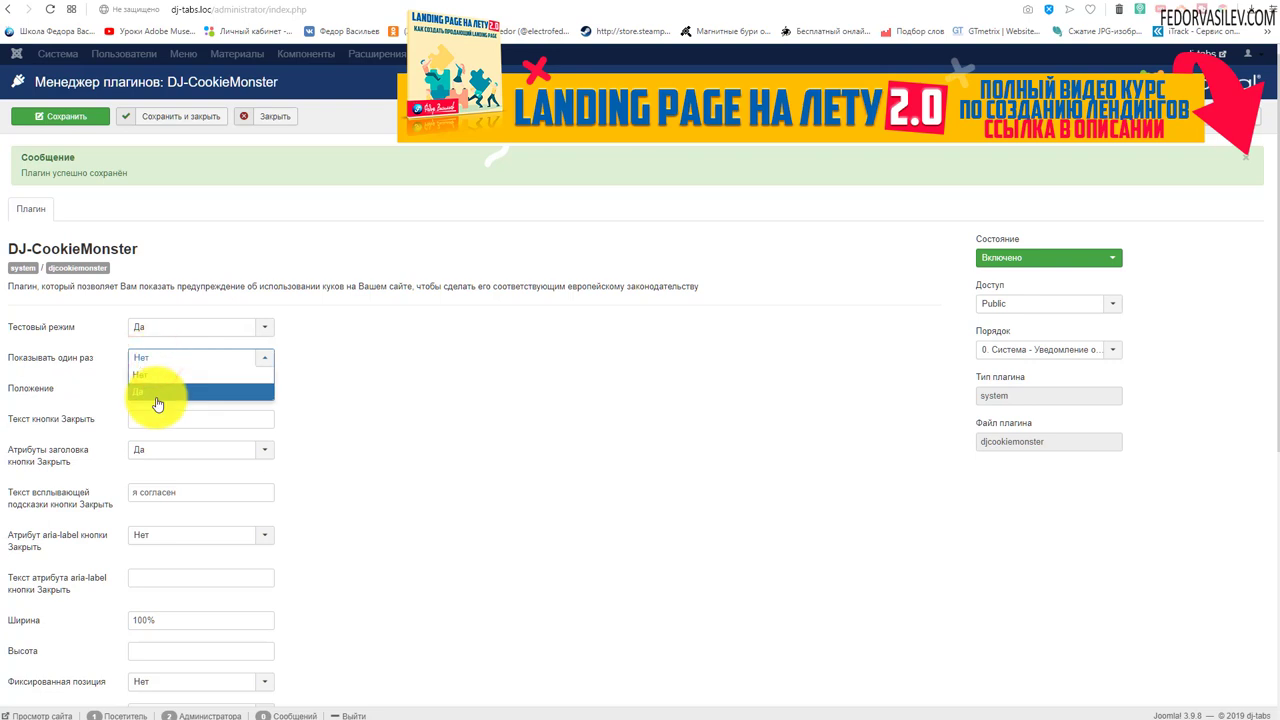
left_click(668, 432)
scroll(500, 423, "down", 5)
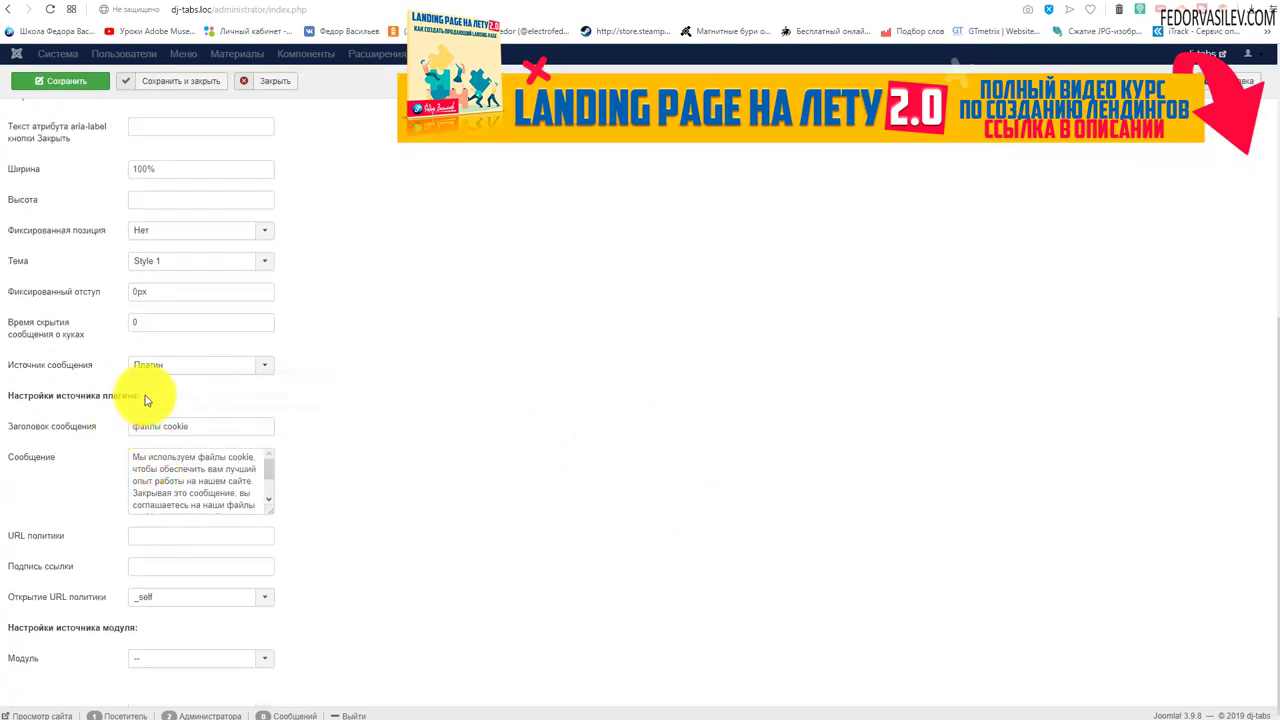
left_click(170, 366)
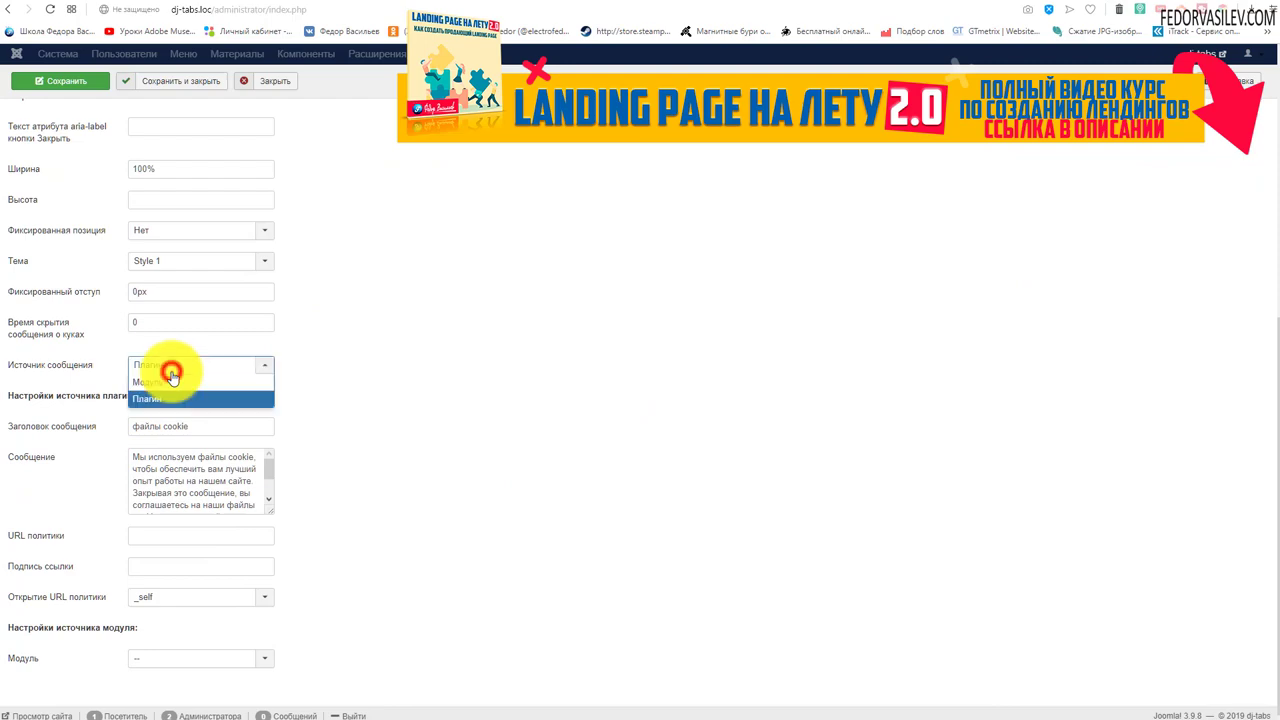
left_click(431, 366)
key("ctrl+s")
Step: Examine the Источник сообщения choices, the Заголовок сообщения and Сообщение texts, and the URL политики description
scroll(700, 305, "down", 4)
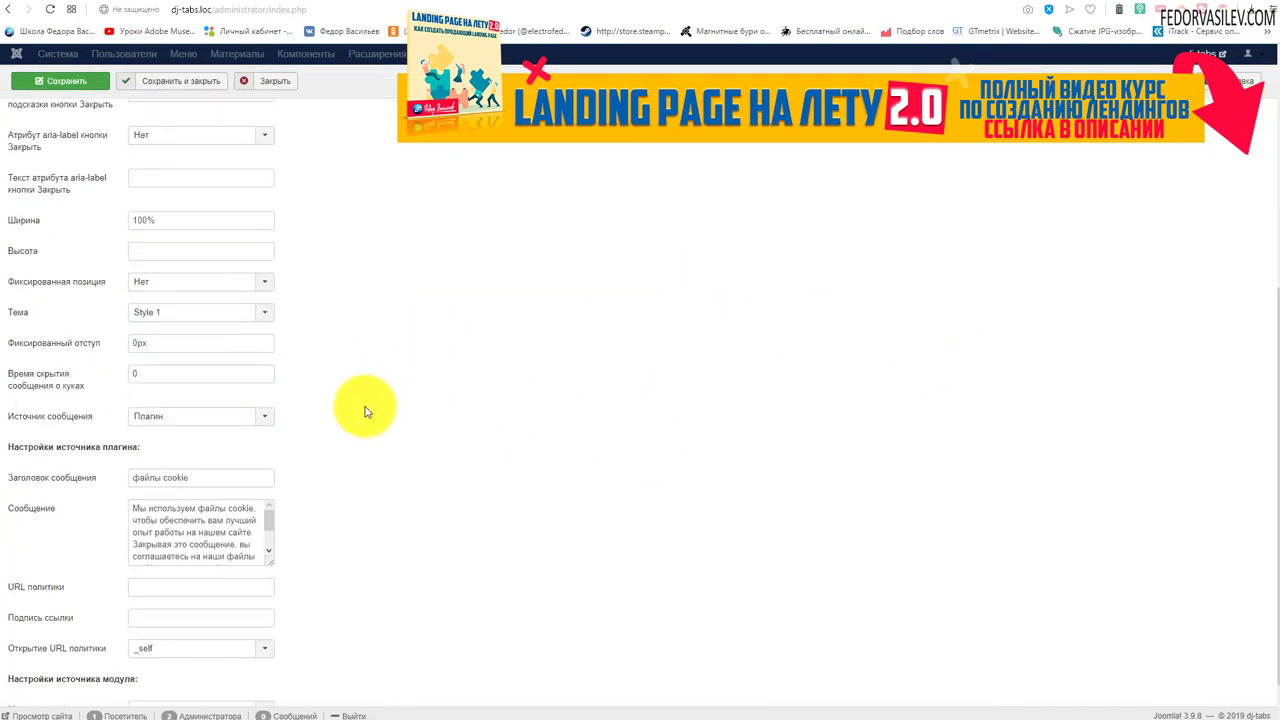
left_click(214, 416)
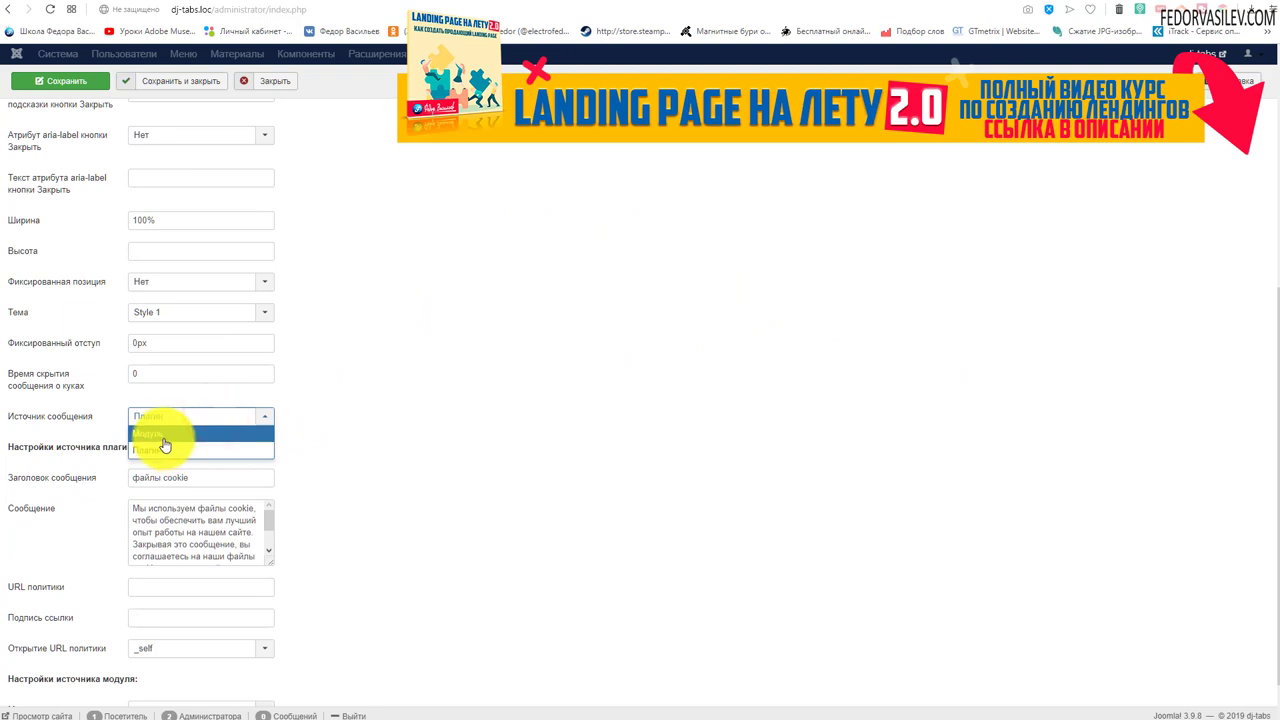
left_click(375, 416)
scroll(378, 418, "down", 1)
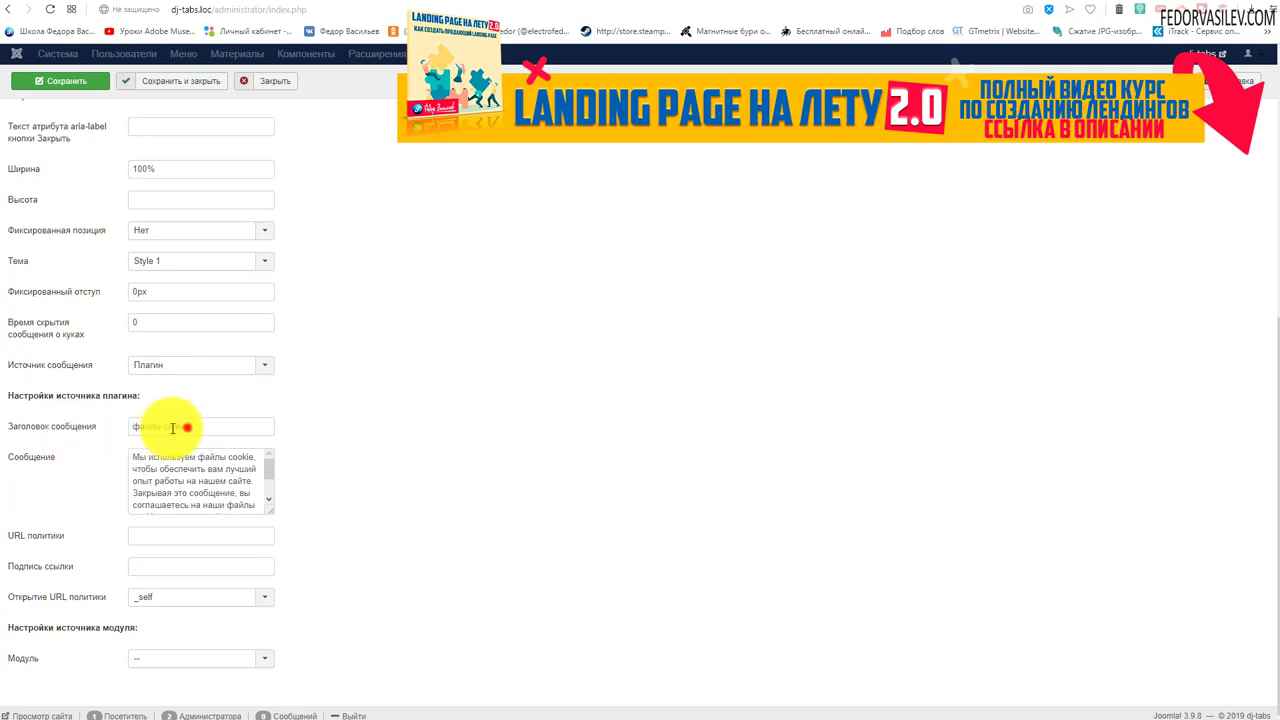
double_click(178, 426)
left_click_drag(236, 487, 202, 466)
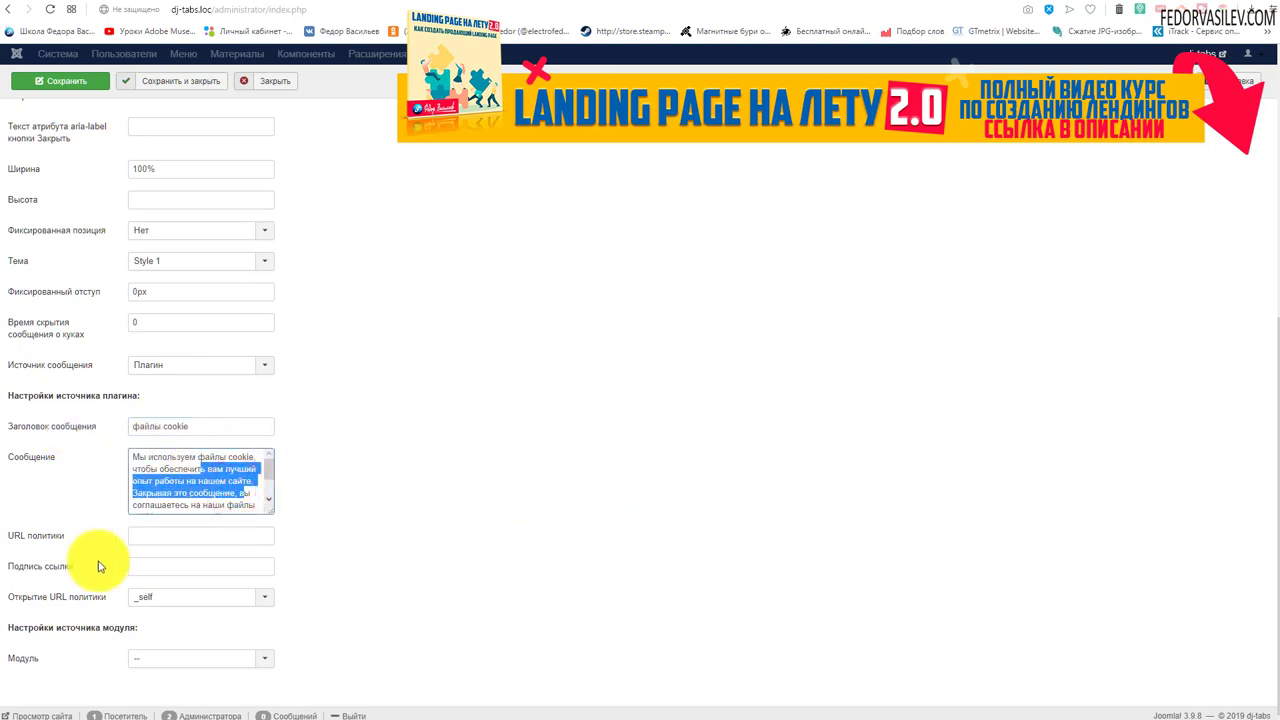
mouse_move(57, 543)
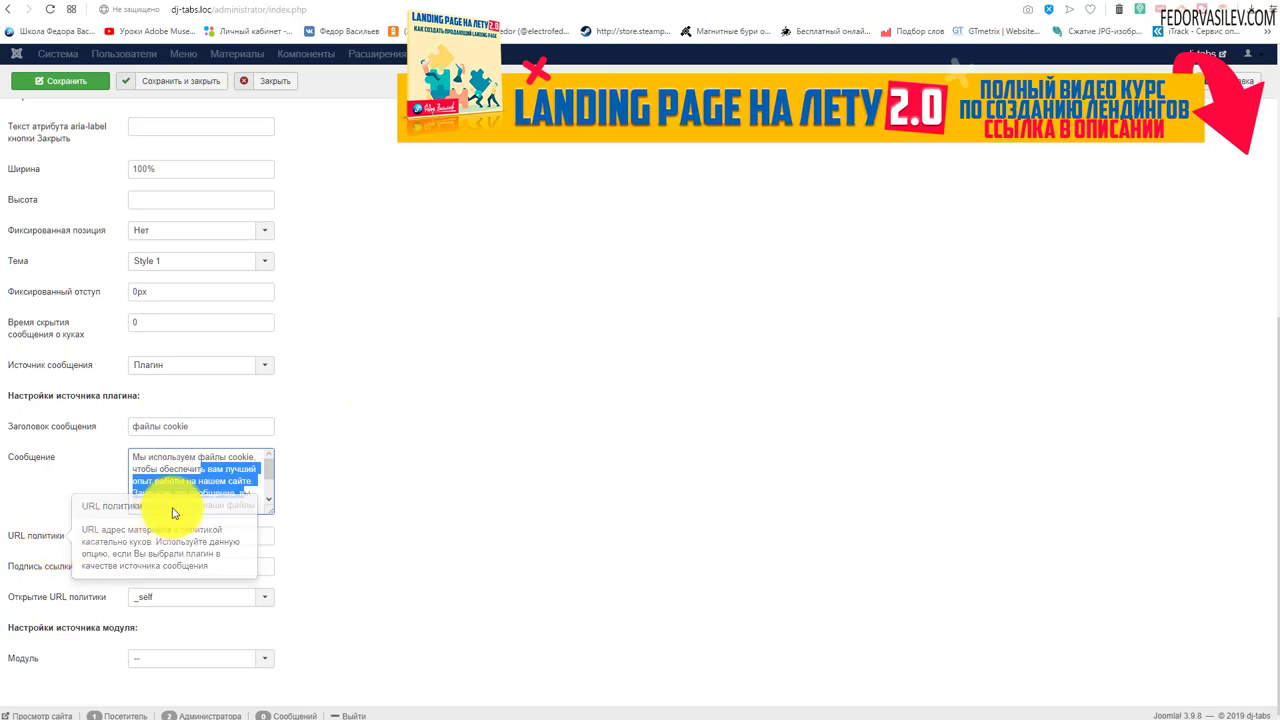
left_click(222, 497)
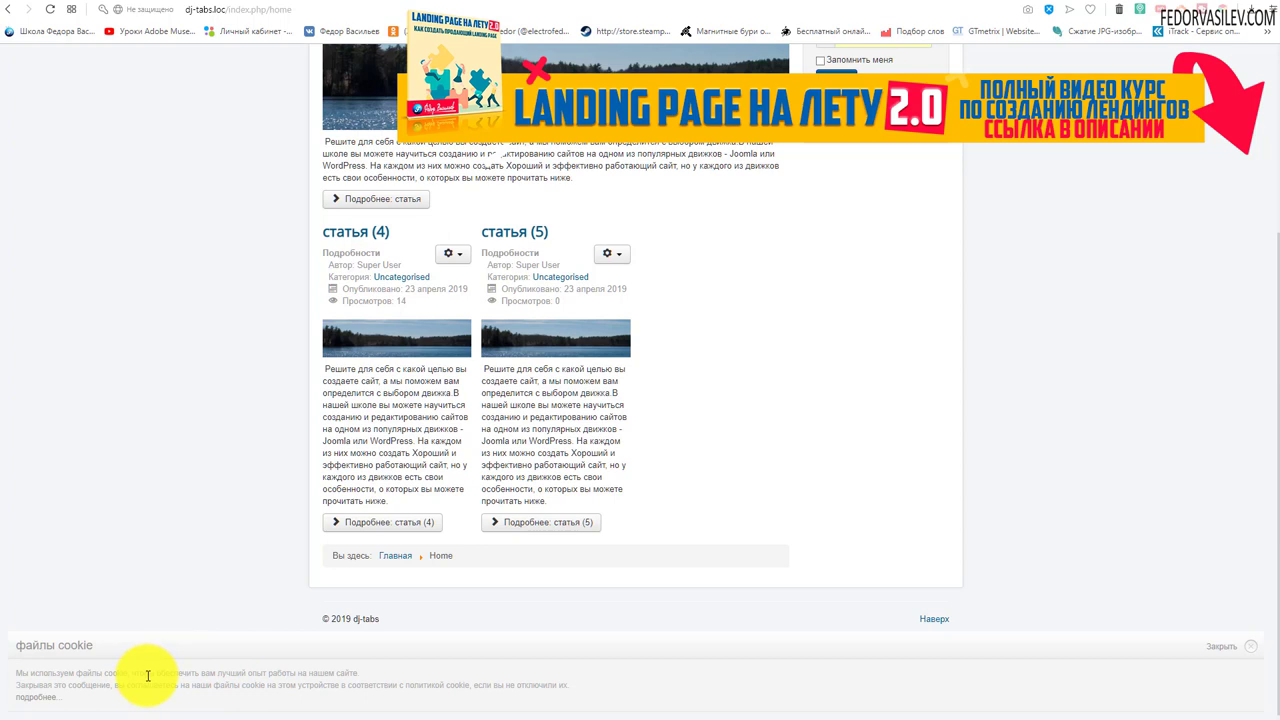
Step: Test the "подробнее..." link in the site's cookie notice and compare it with URL политики and Подпись ссылки in the plugin settings
left_click(32, 704)
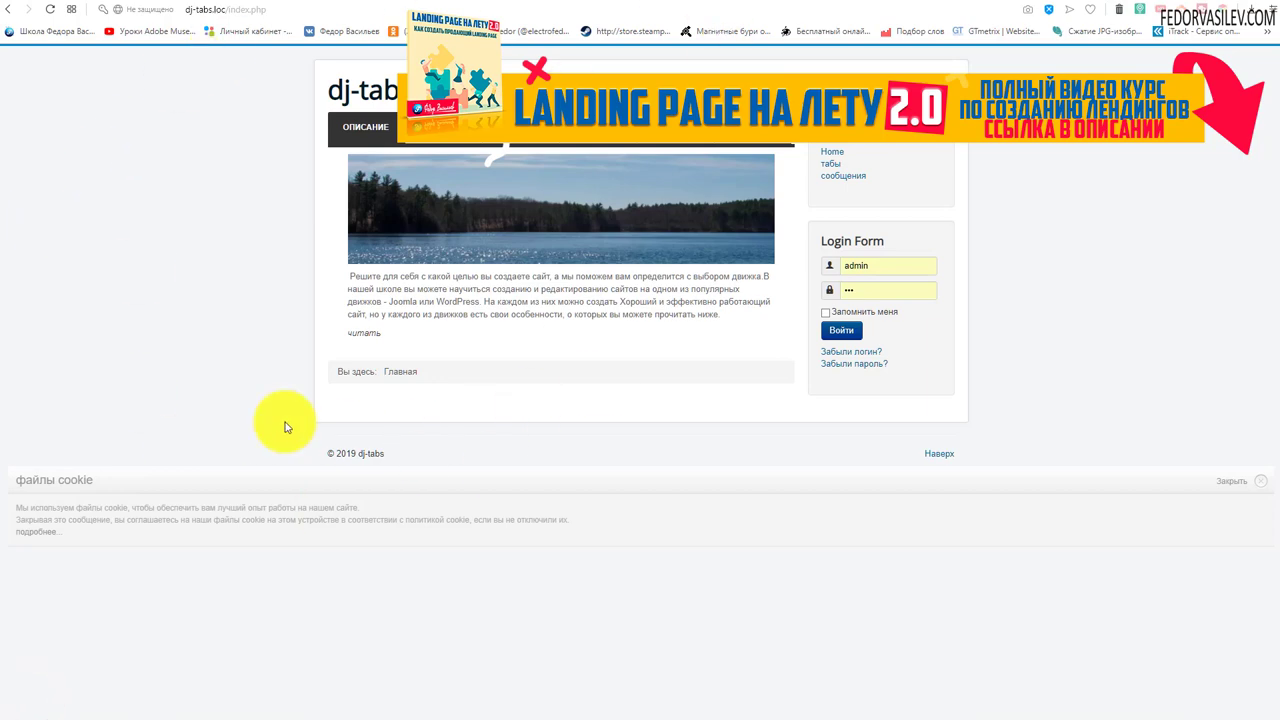
key("ctrl+Tab")
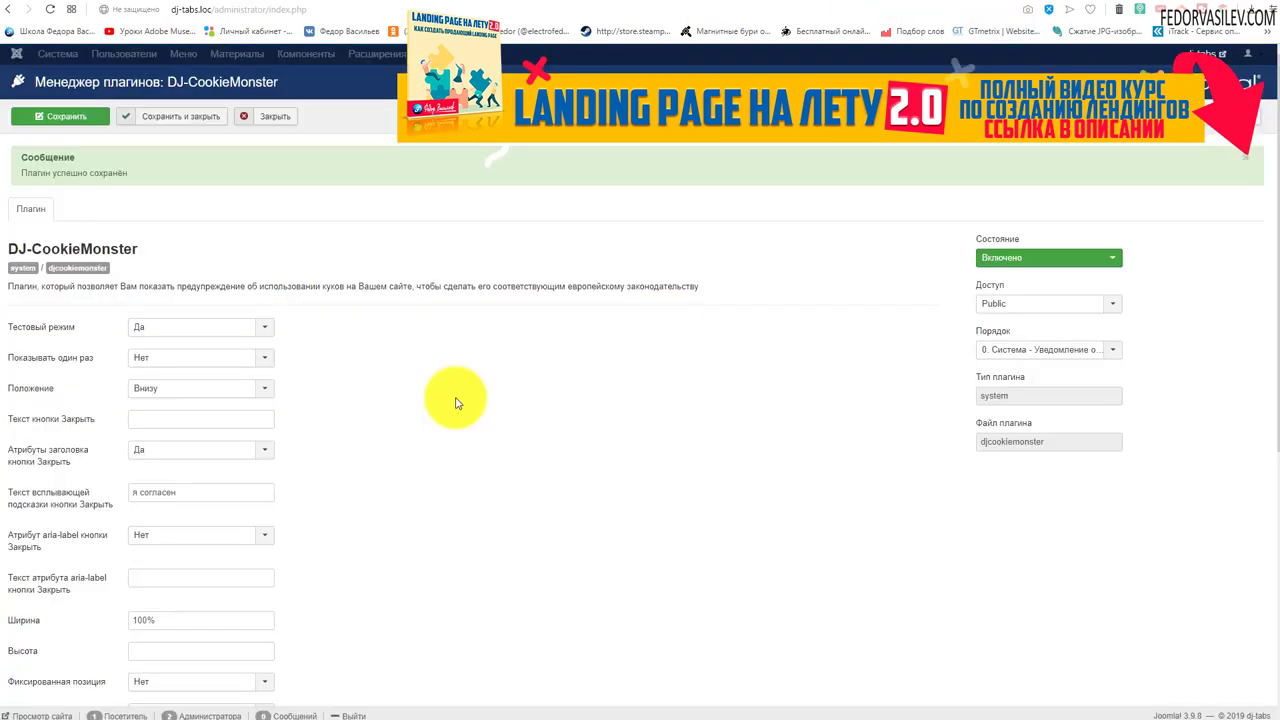
scroll(455, 403, "down", 5)
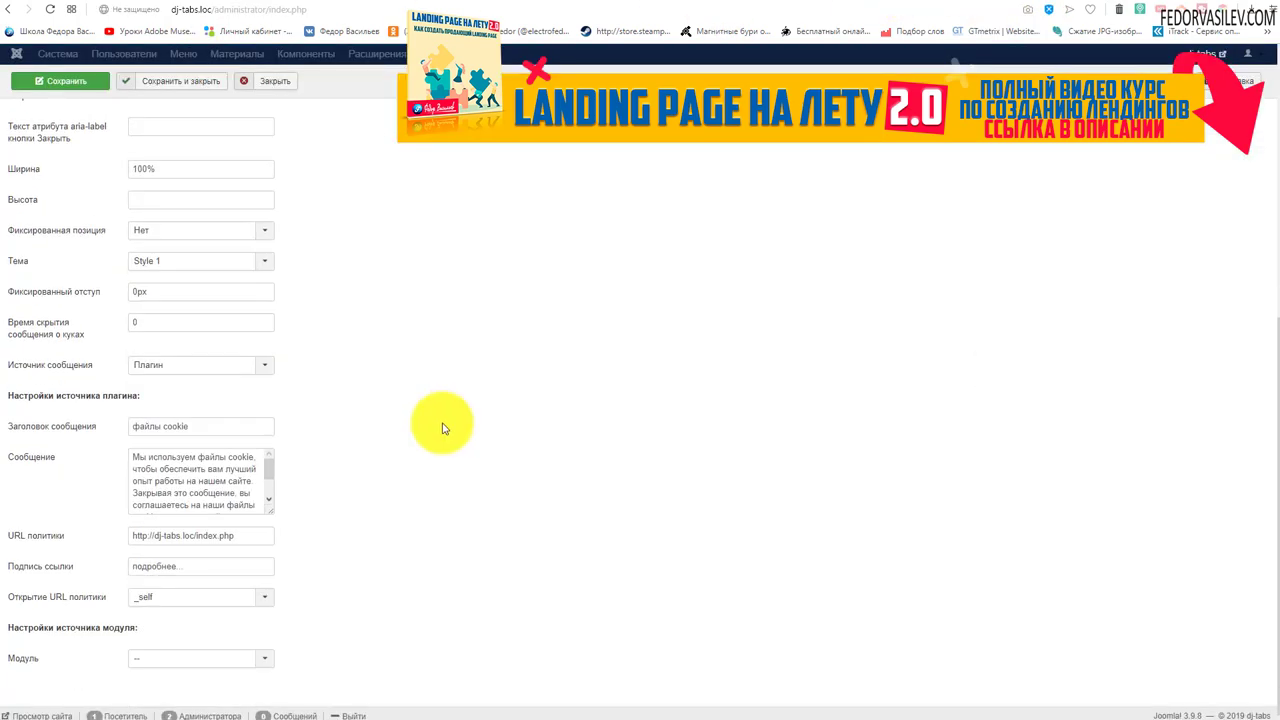
mouse_move(56, 547)
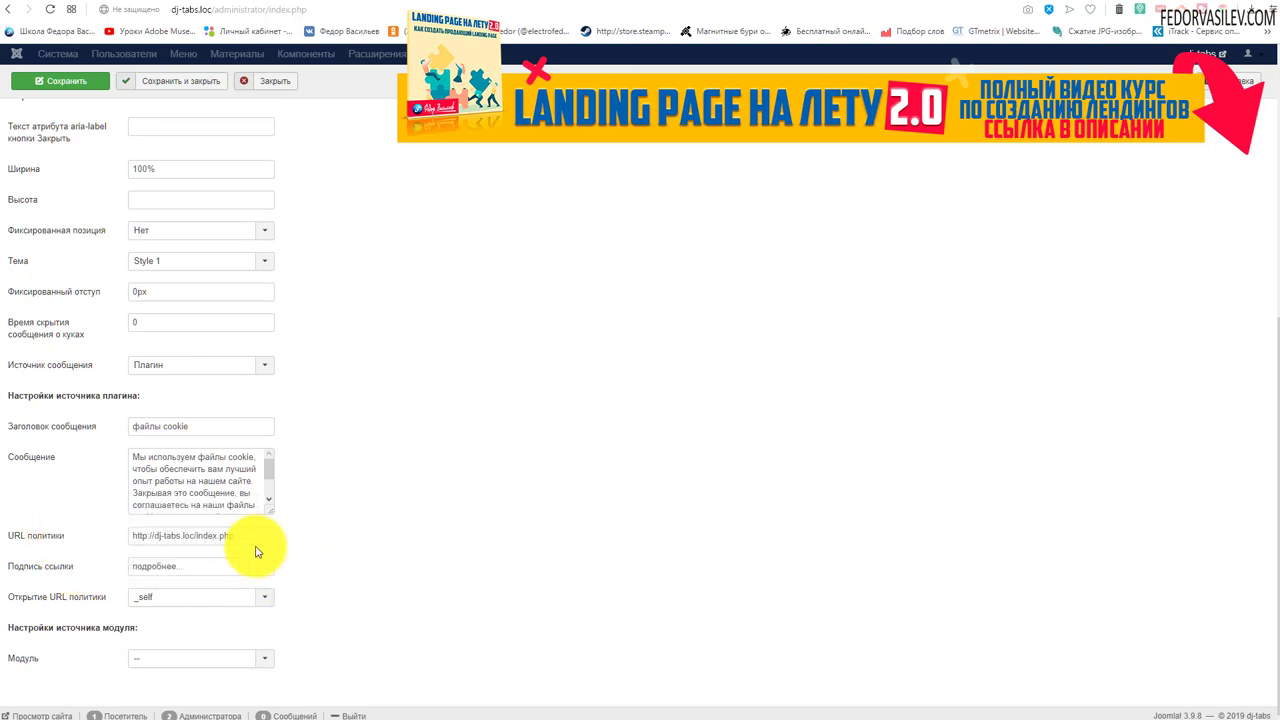
left_click_drag(252, 542, 110, 543)
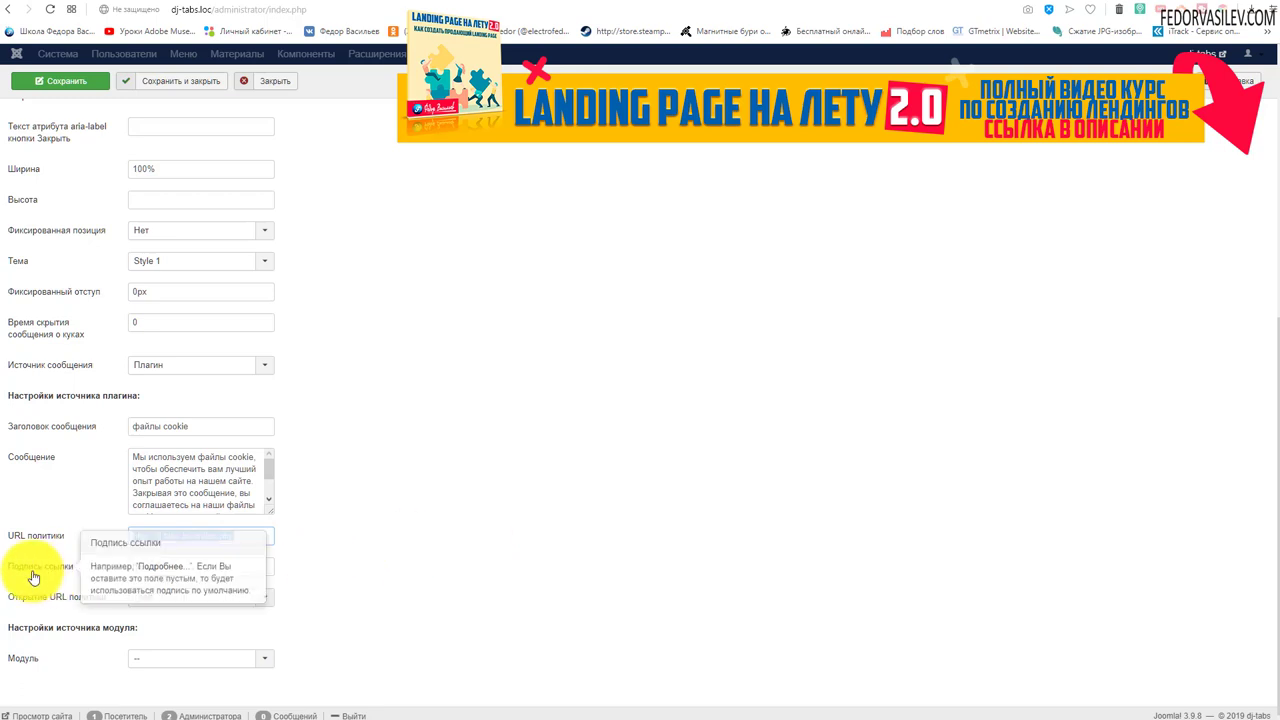
left_click_drag(190, 566, 86, 569)
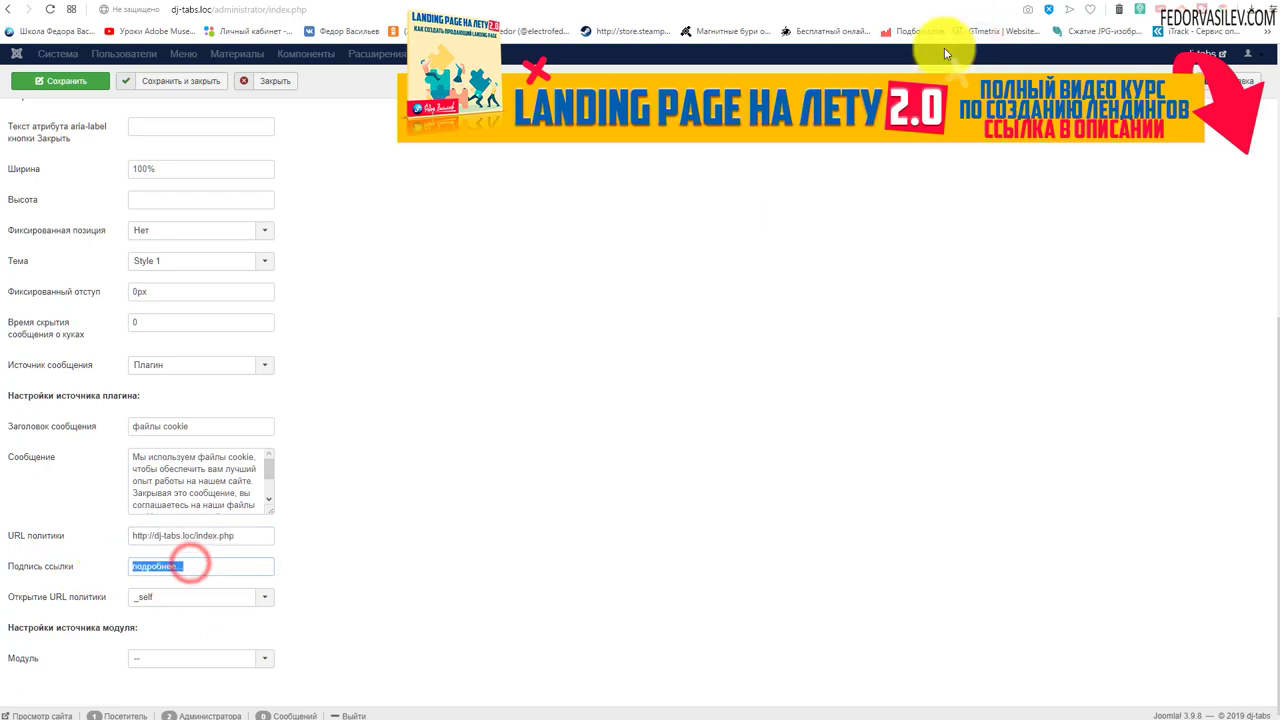
left_click_drag(207, 568, 100, 563)
left_click(452, 512)
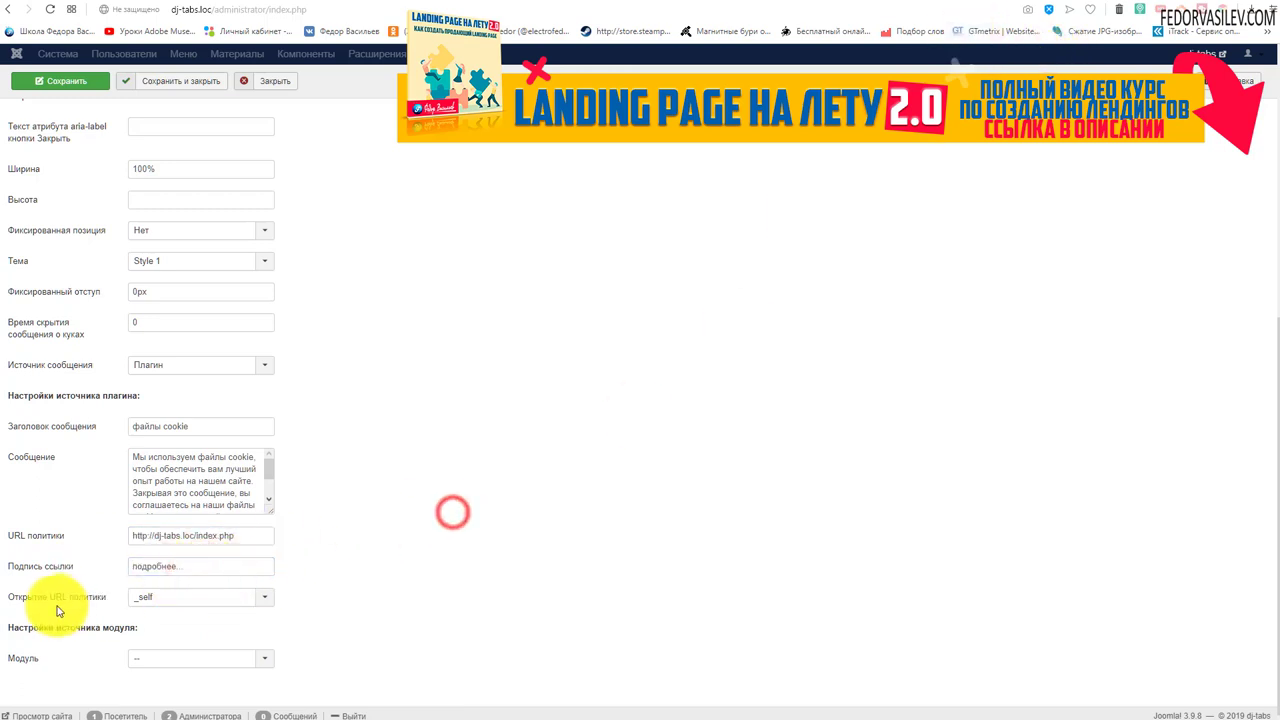
Step: Examine the available choices for Открытие URL политики, Модуль and Источник сообщения, leaving each one unchanged
left_click(170, 600)
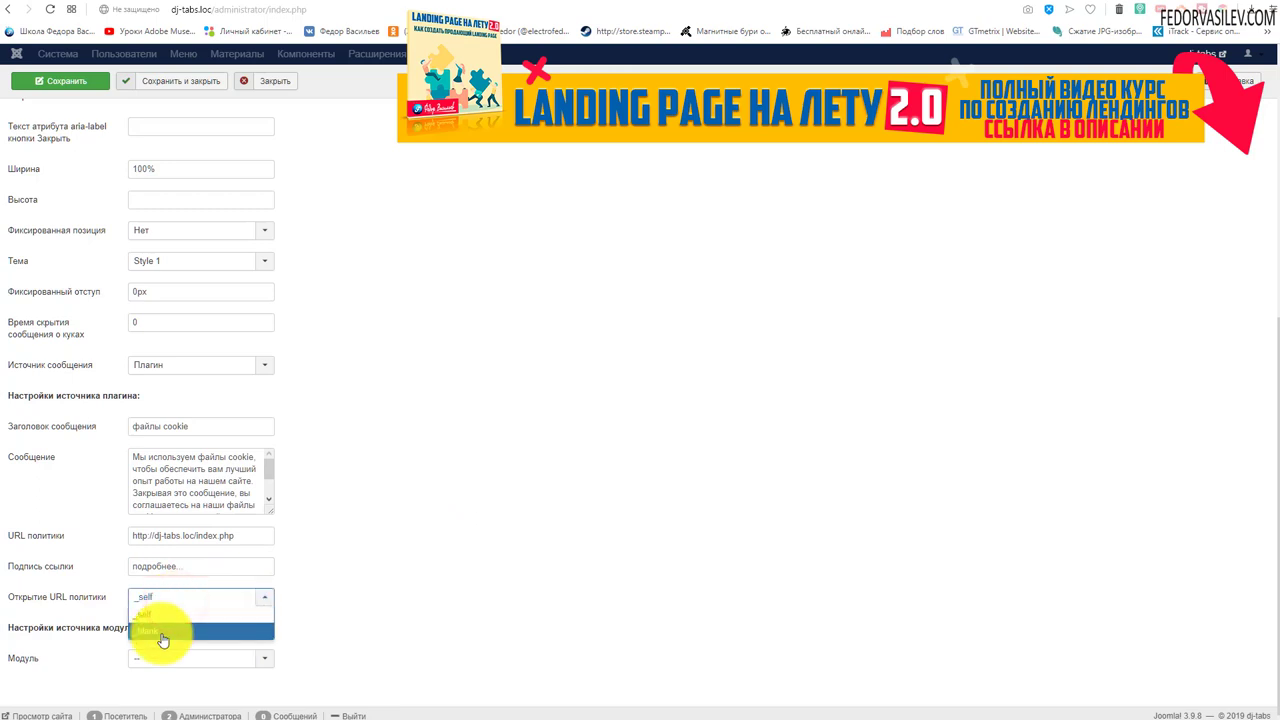
left_click(694, 624)
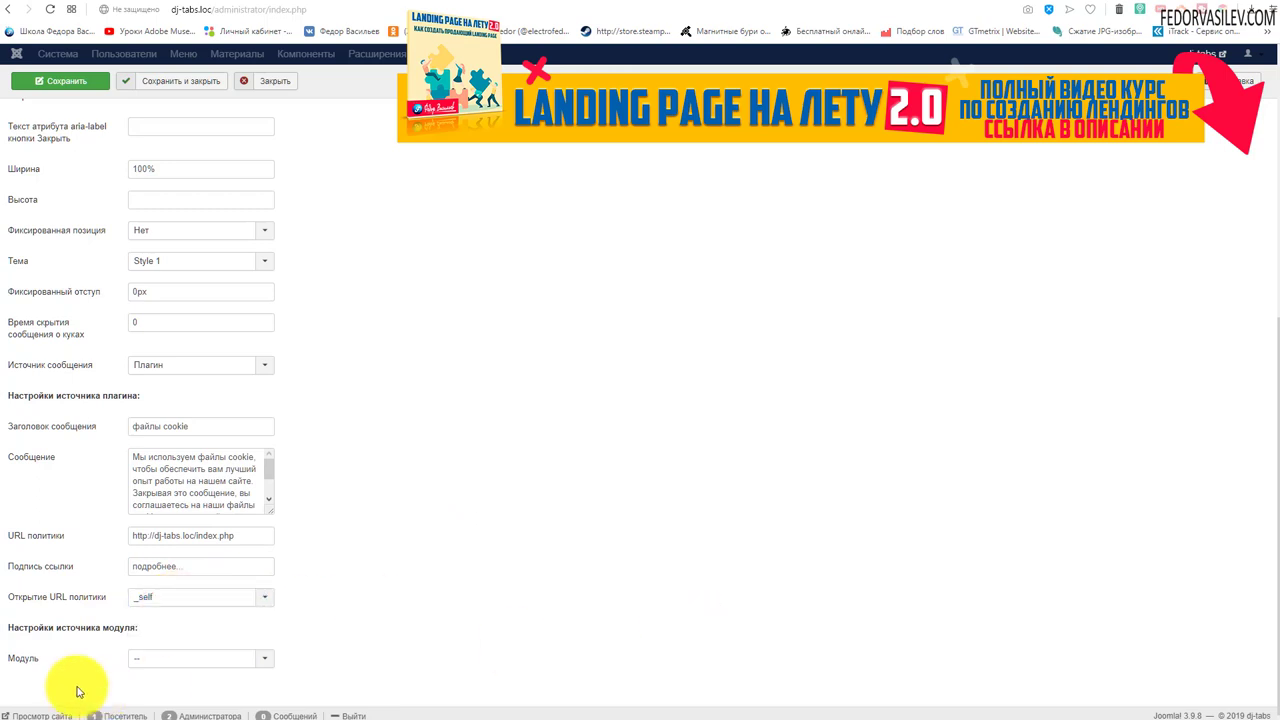
left_click(187, 665)
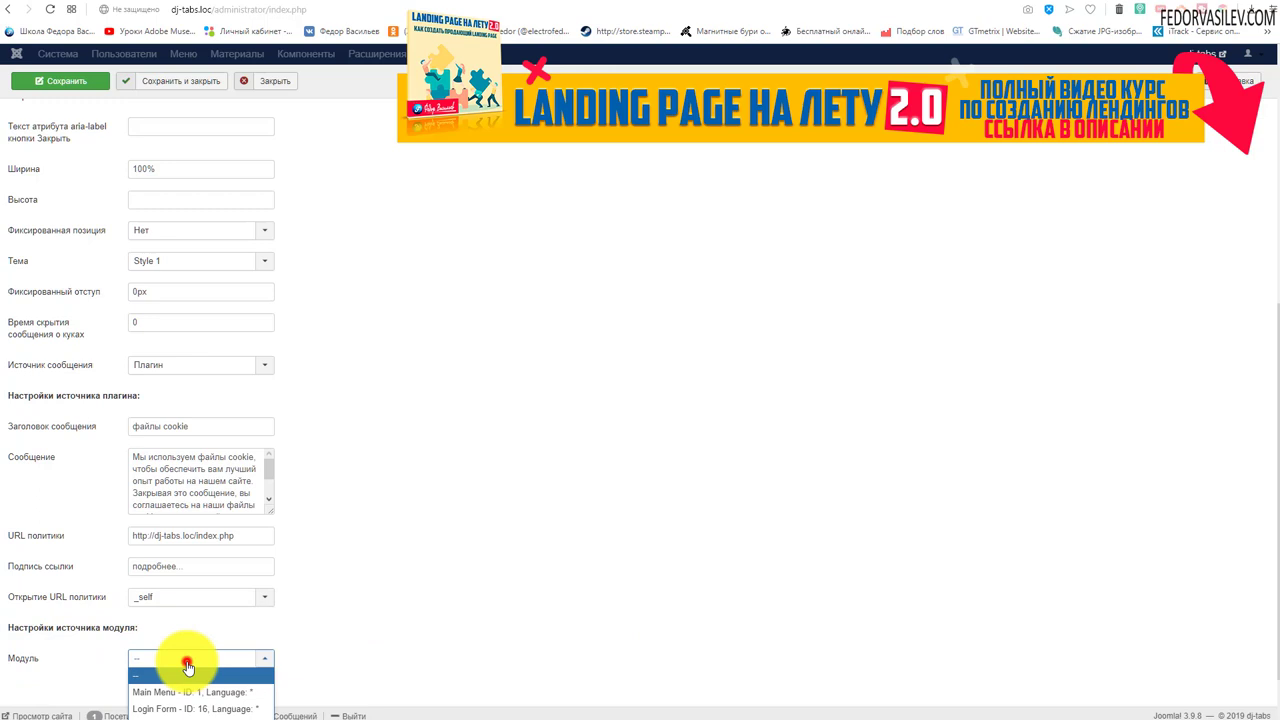
left_click(371, 608)
left_click(197, 371)
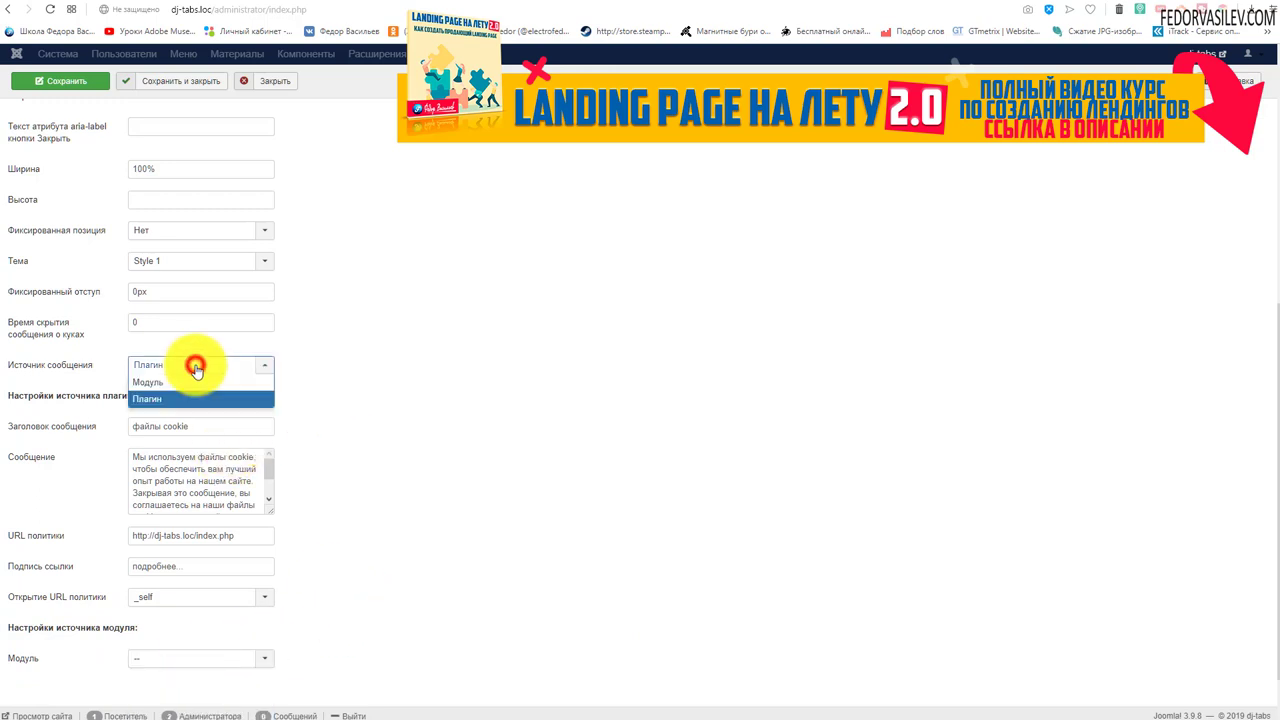
left_click(403, 380)
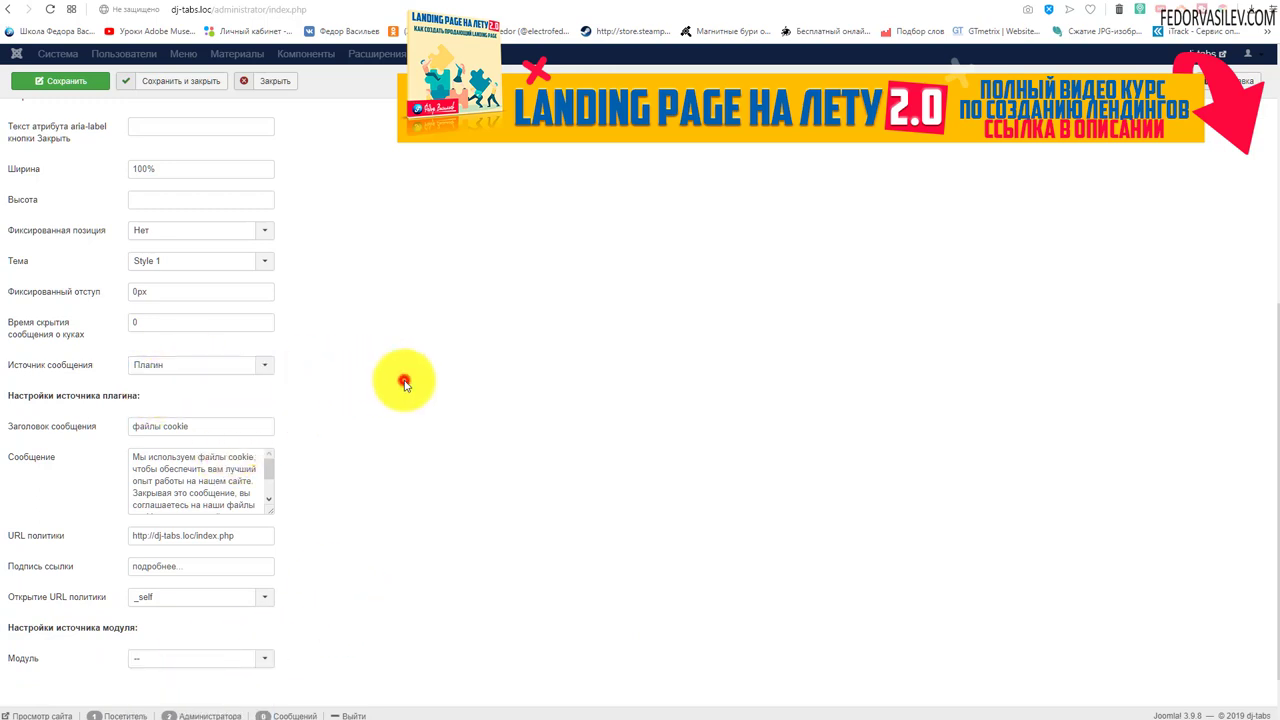
Step: Check where the cookie notice sits on the site's Home page and return to the plugin settings
scroll(477, 466, "up", 3)
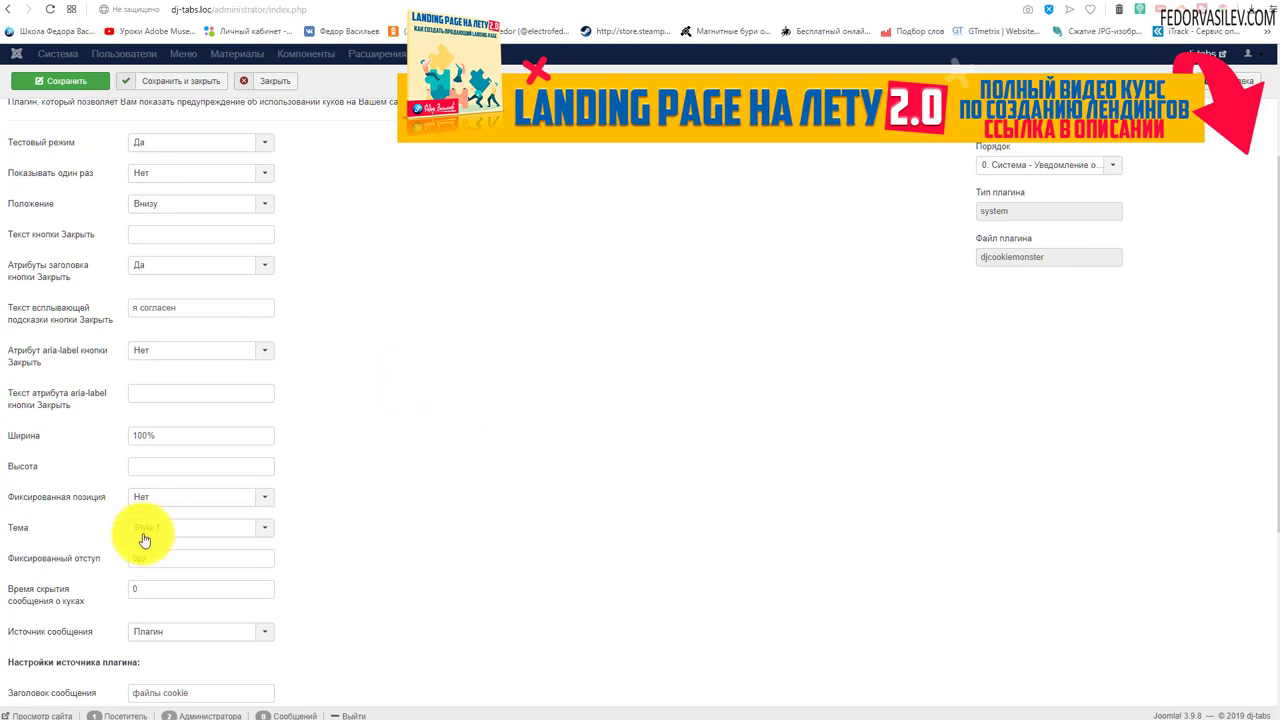
left_click(235, 525)
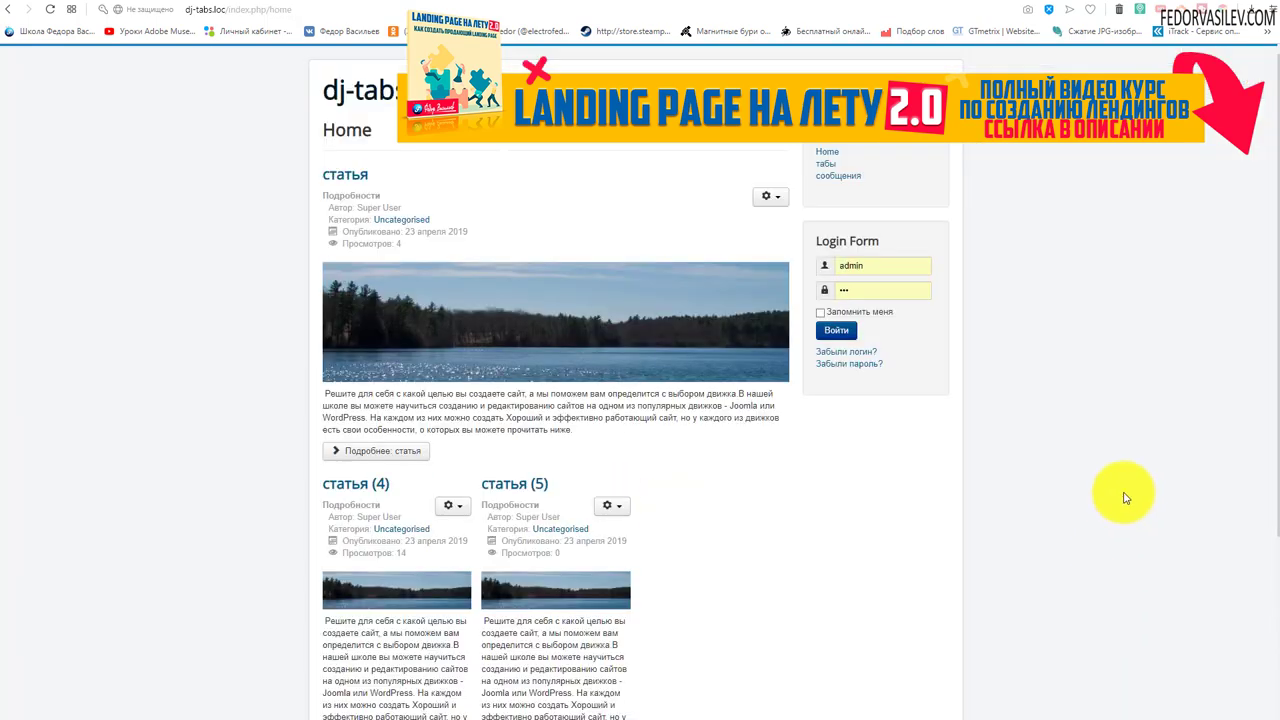
scroll(1096, 407, "down", 3)
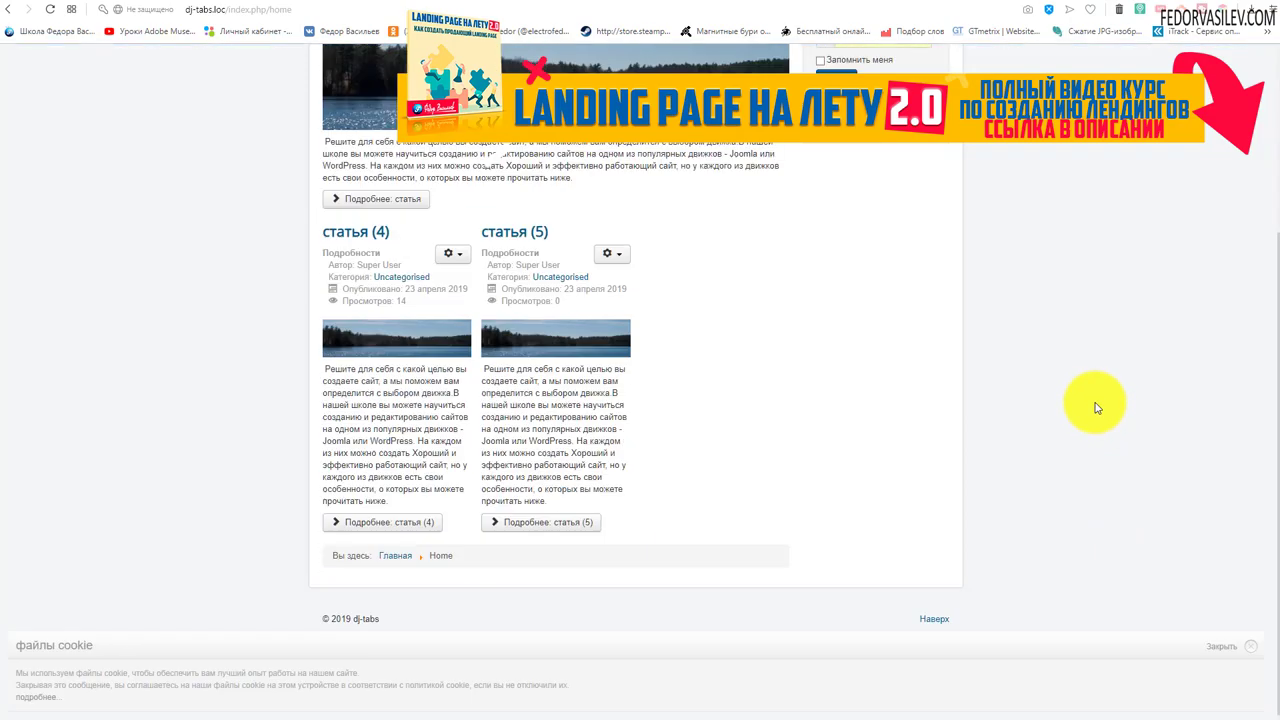
scroll(1094, 405, "up", 3)
left_click(1020, 5)
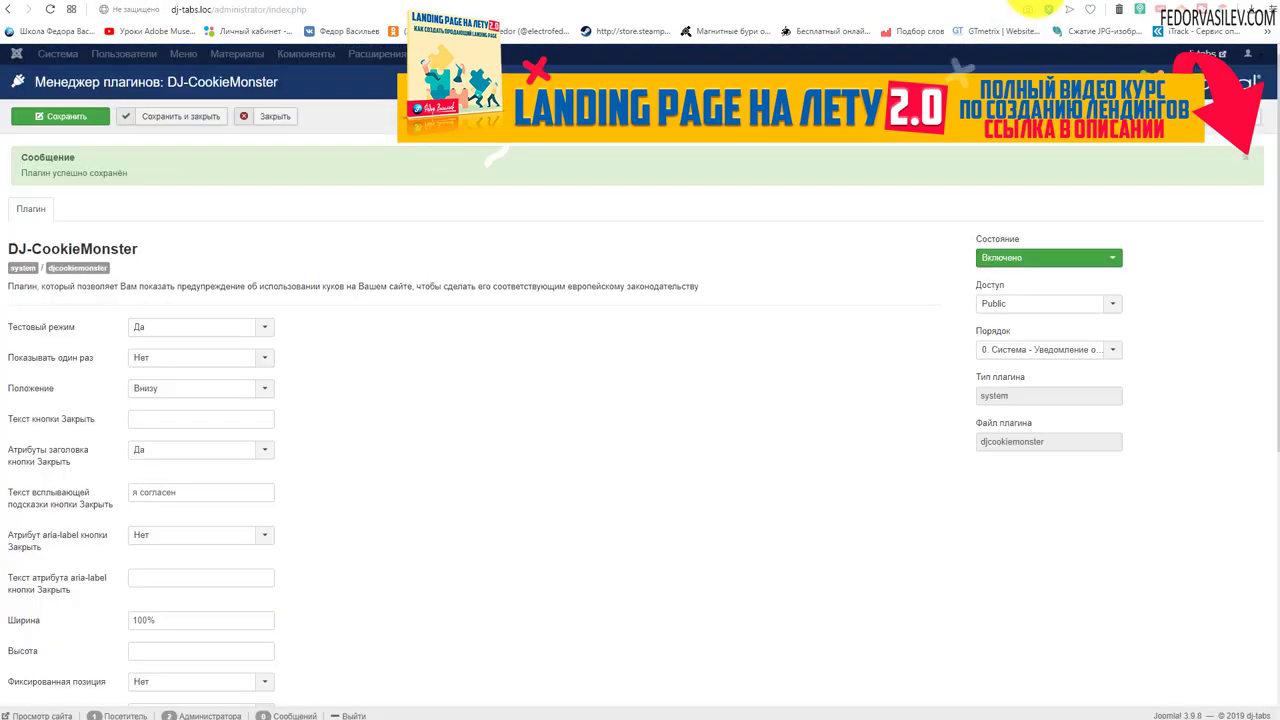
Step: Set Фиксированная позиция to Да in the plugin settings
scroll(500, 300, "down", 2)
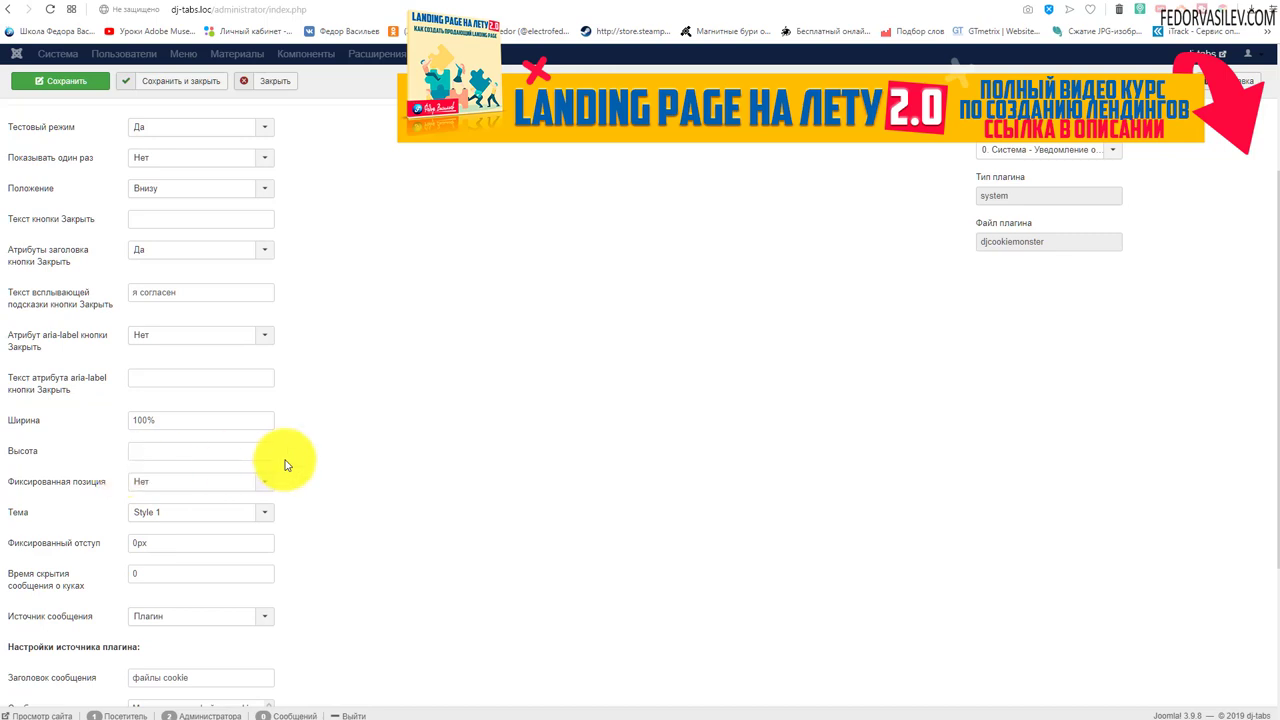
left_click(189, 484)
left_click(145, 518)
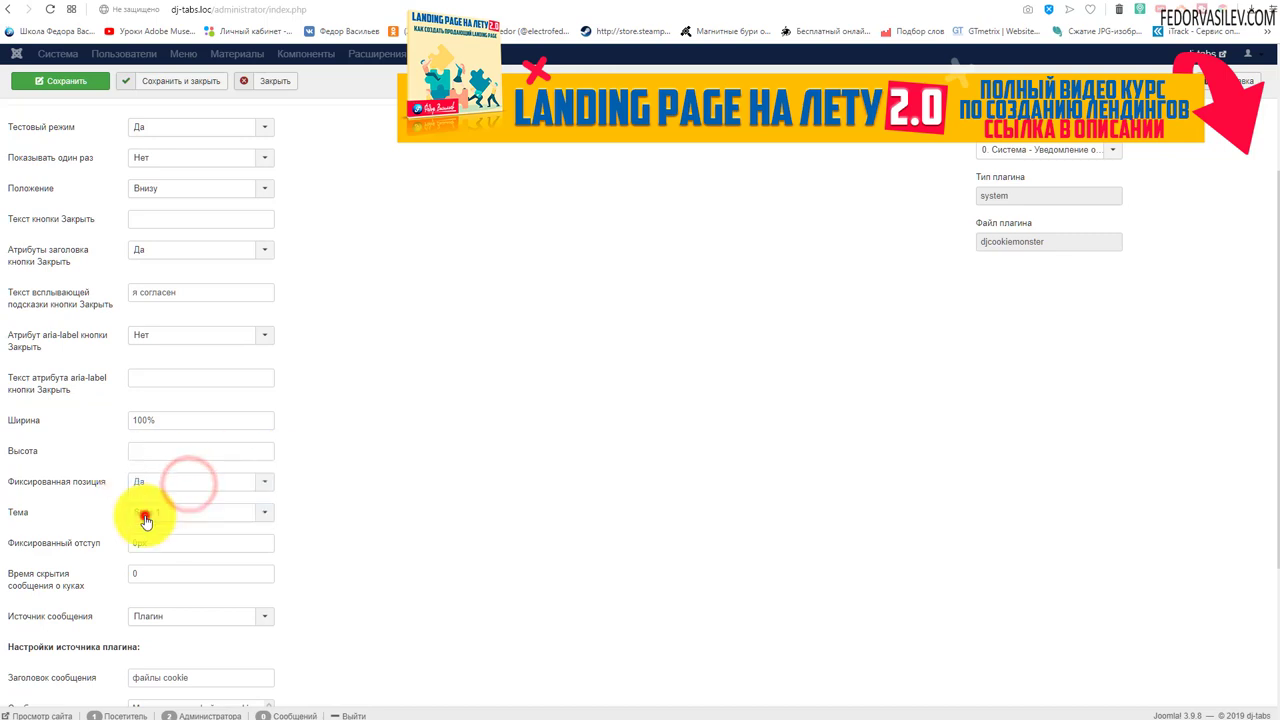
Step: Save the plugin settings and check on the reloaded Home page how the cookie notice behaves while the page scrolls
left_click(60, 80)
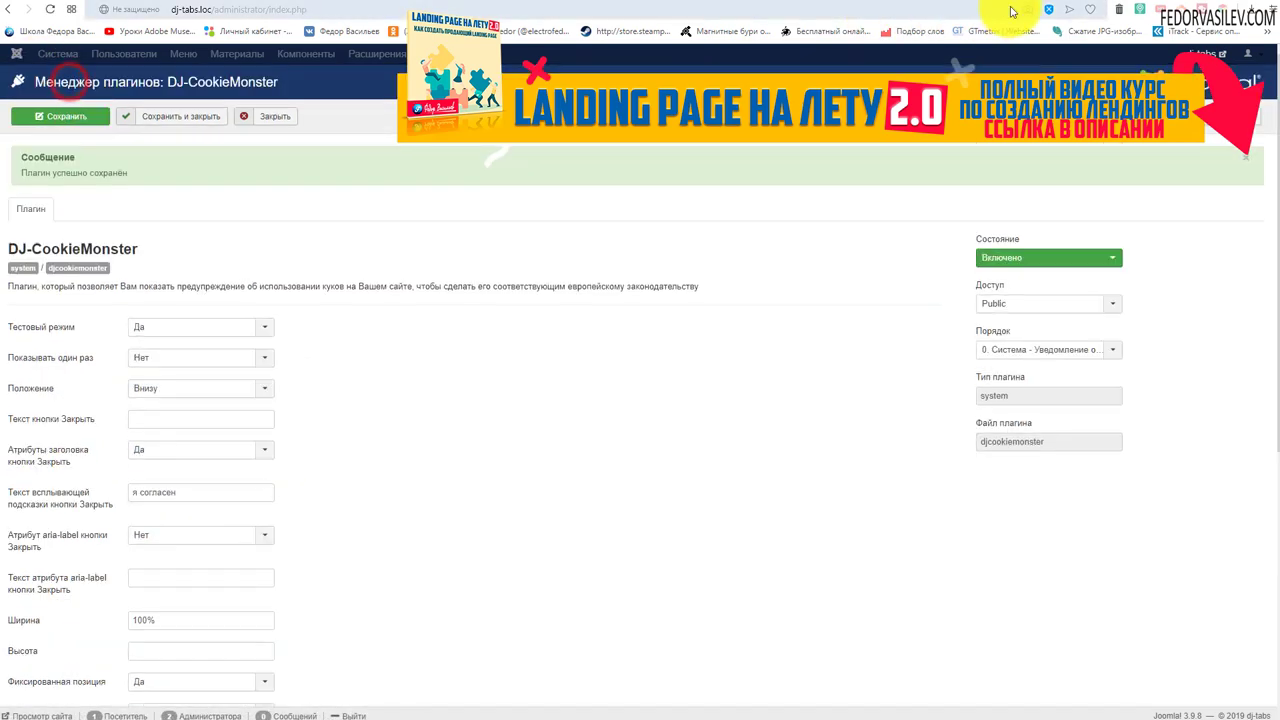
key("ctrl+Tab")
left_click(52, 10)
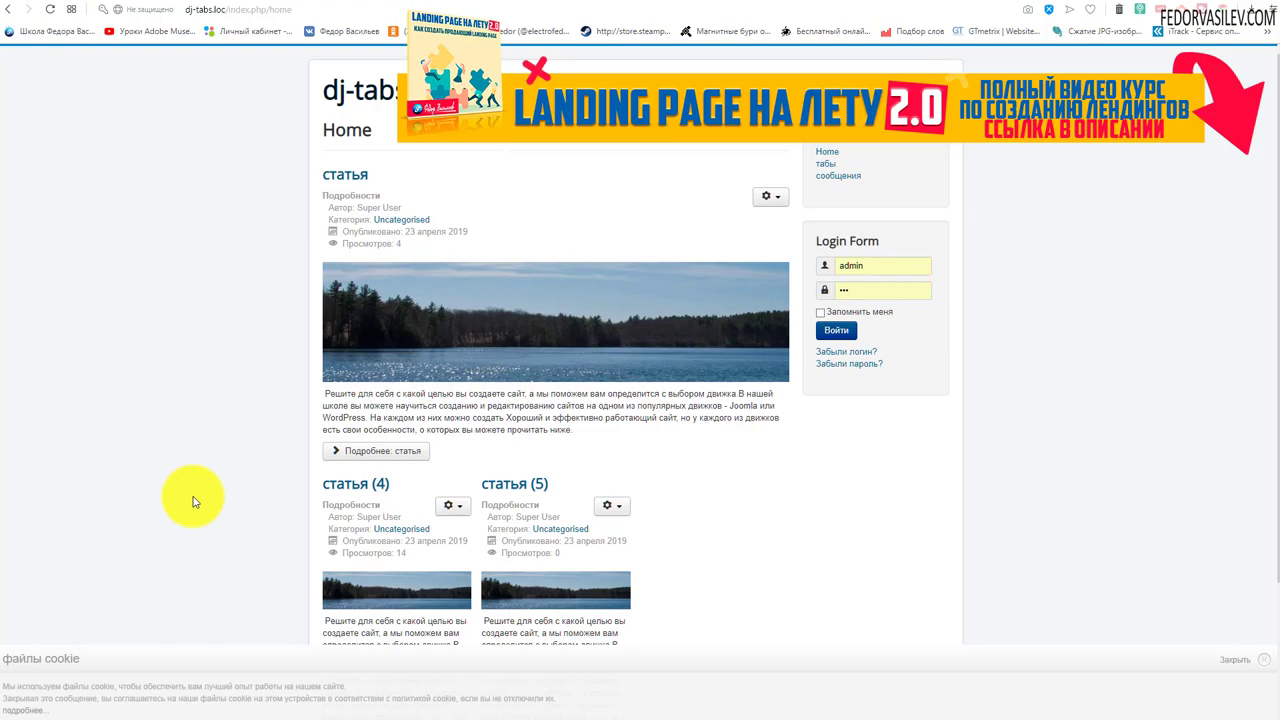
scroll(178, 486, "down", 2)
scroll(182, 487, "up", 2)
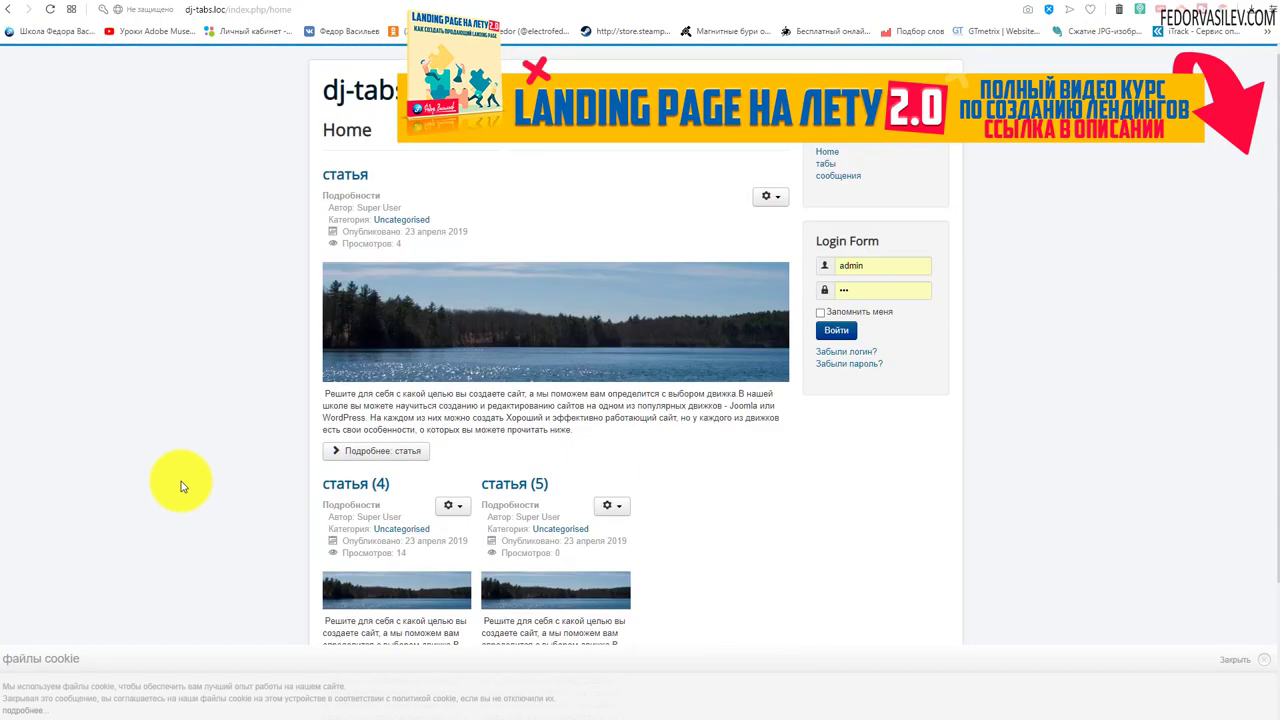
scroll(240, 520, "down", 1)
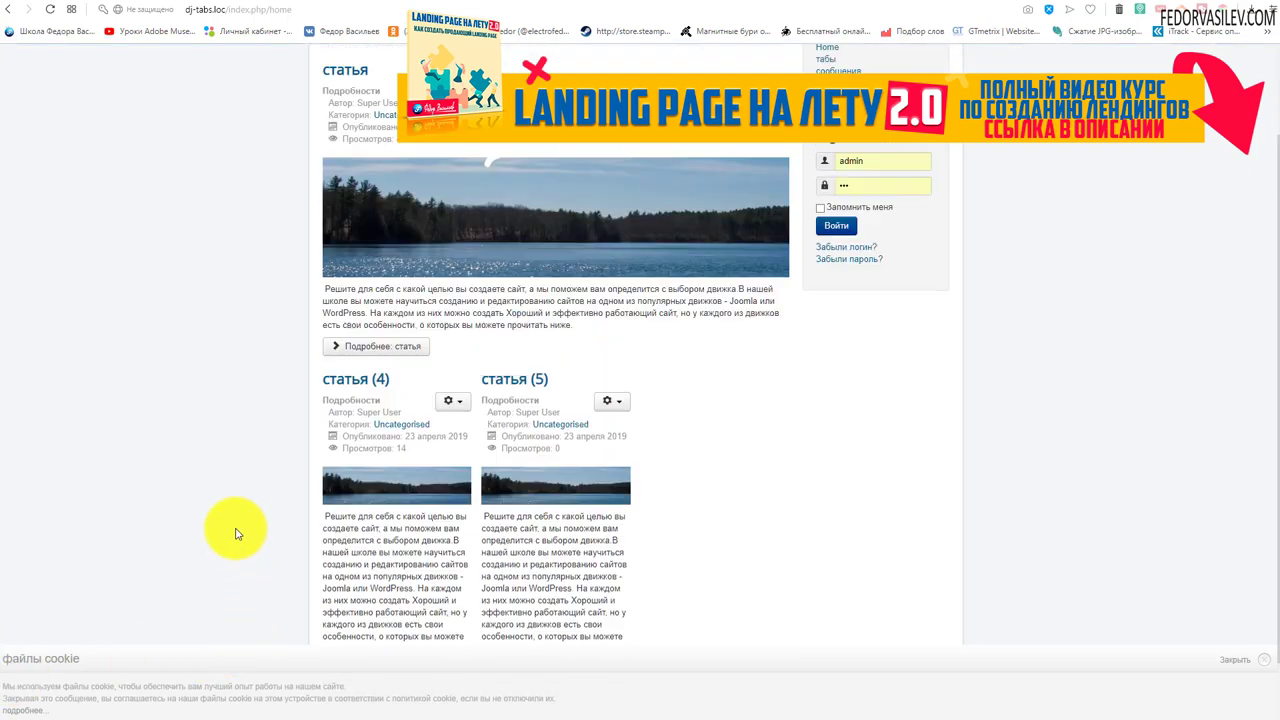
scroll(235, 525, "up", 1)
scroll(236, 533, "down", 2)
scroll(234, 528, "up", 2)
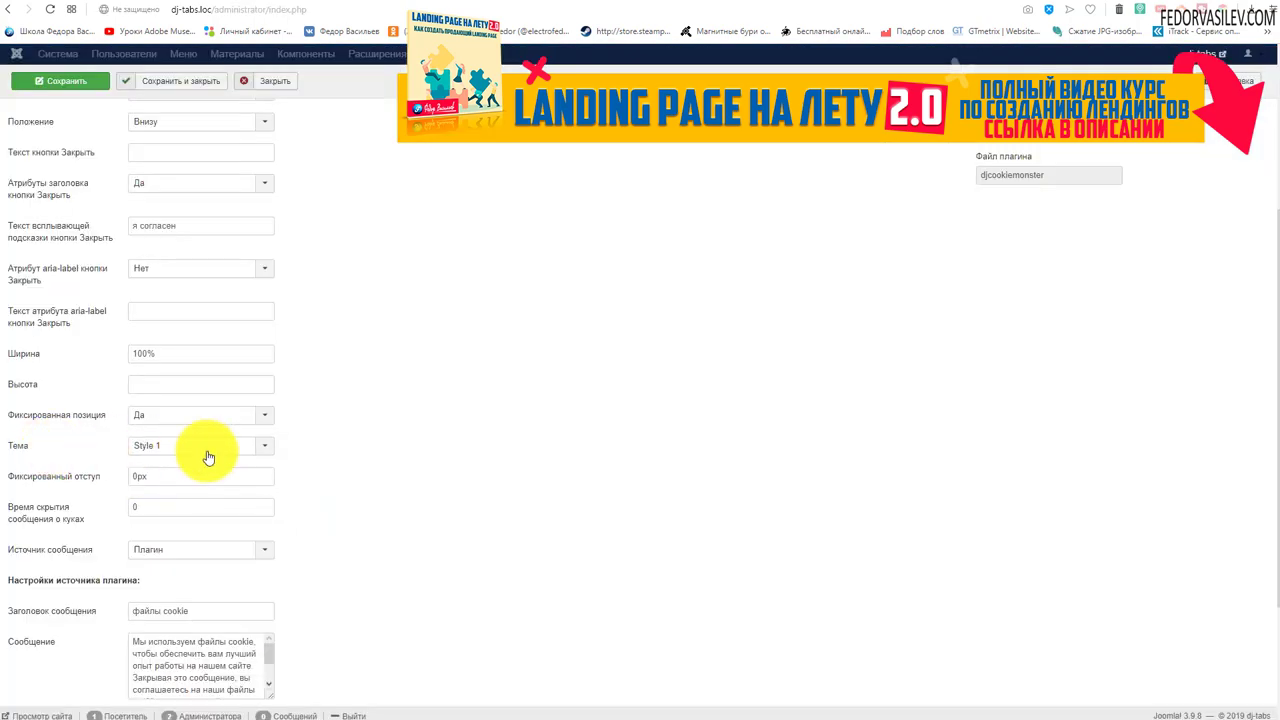
Step: Set Тема to Style 2, save the plugin and preview the cookie notice on the reloaded Home page
scroll(300, 430, "down", 1)
left_click(251, 313)
left_click(220, 342)
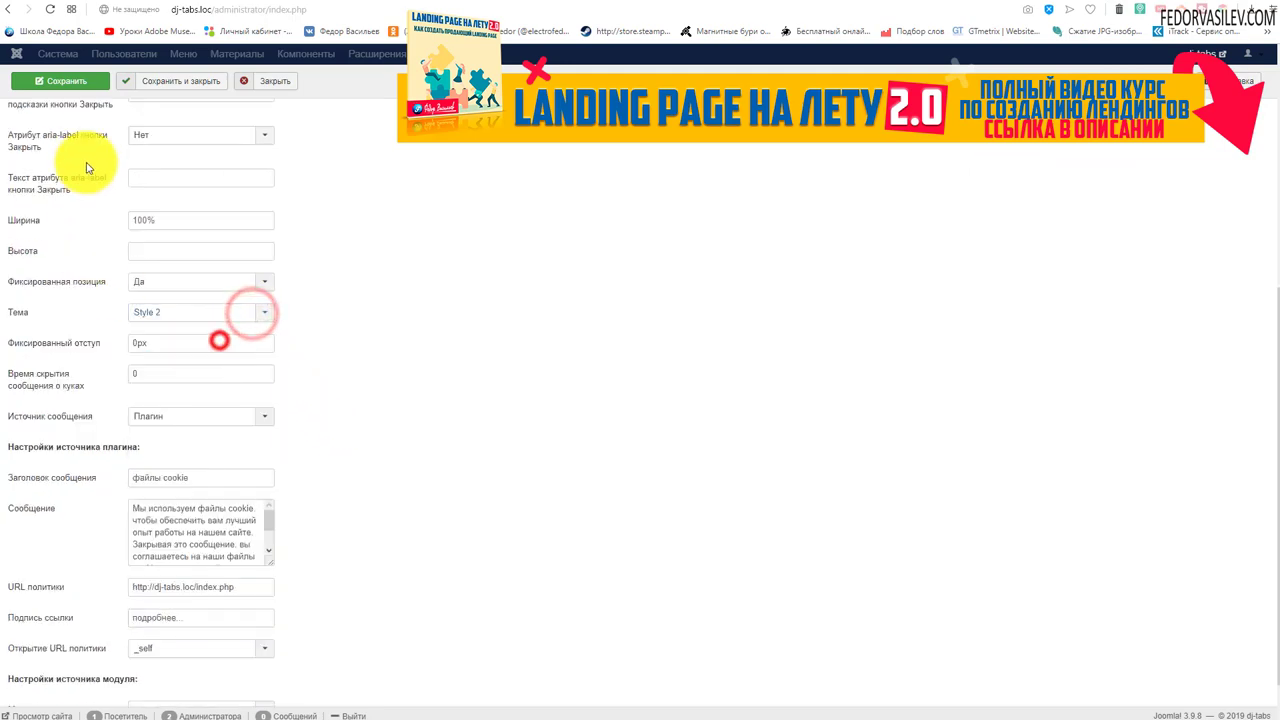
left_click(81, 89)
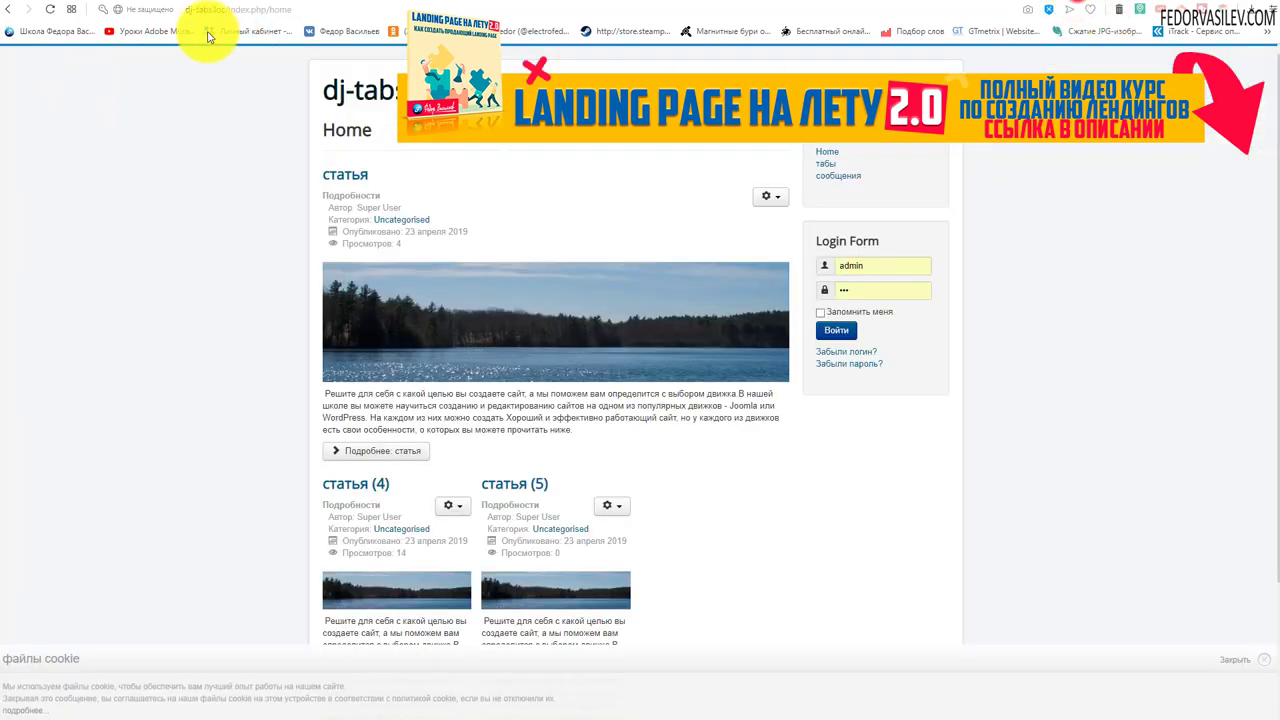
left_click(50, 10)
scroll(137, 271, "down", 2)
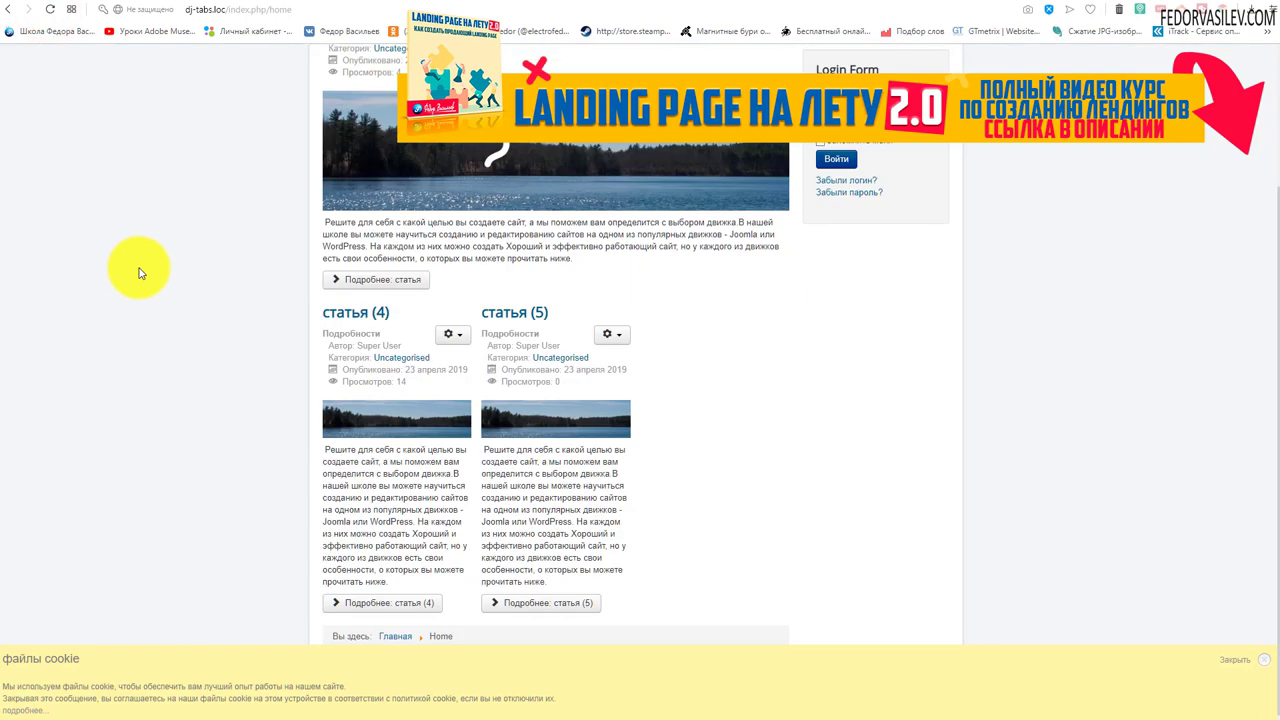
scroll(140, 272, "up", 2)
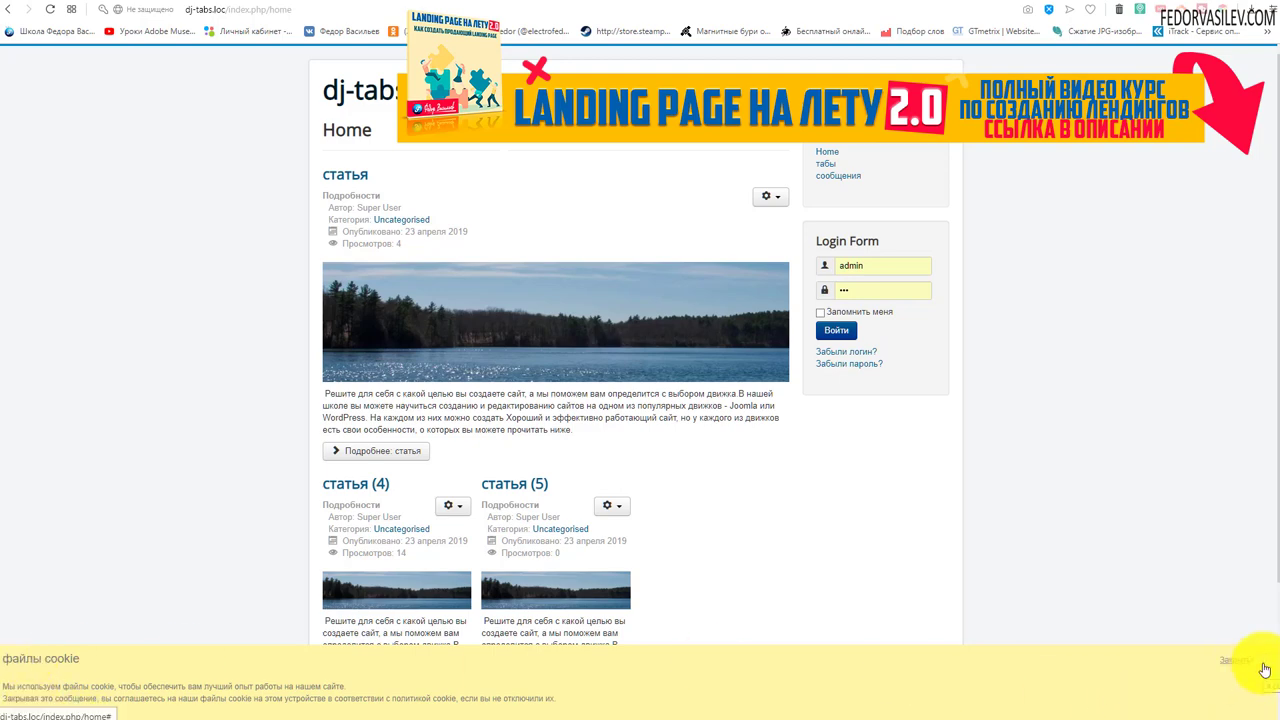
scroll(1100, 586, "down", 2)
scroll(1063, 229, "up", 2)
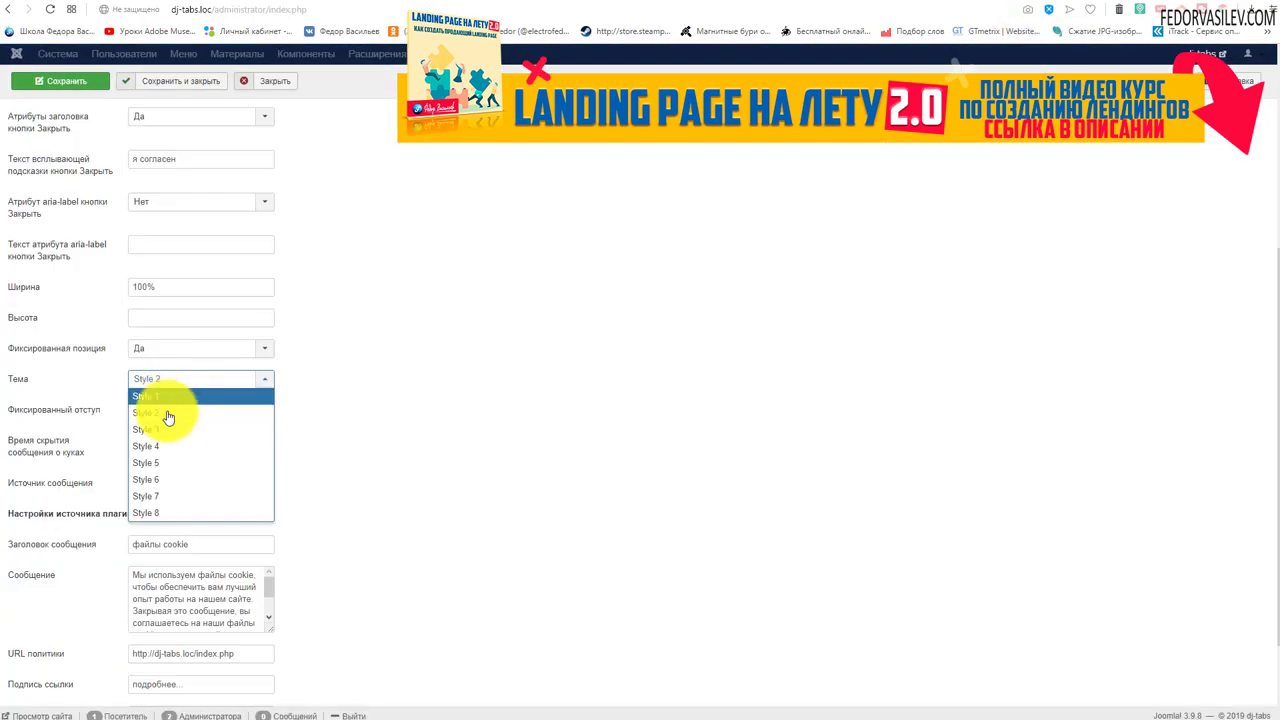
Step: Set Тема to Style 3, save the plugin and preview the cookie notice on the reloaded Home page
left_click(157, 428)
left_click(66, 80)
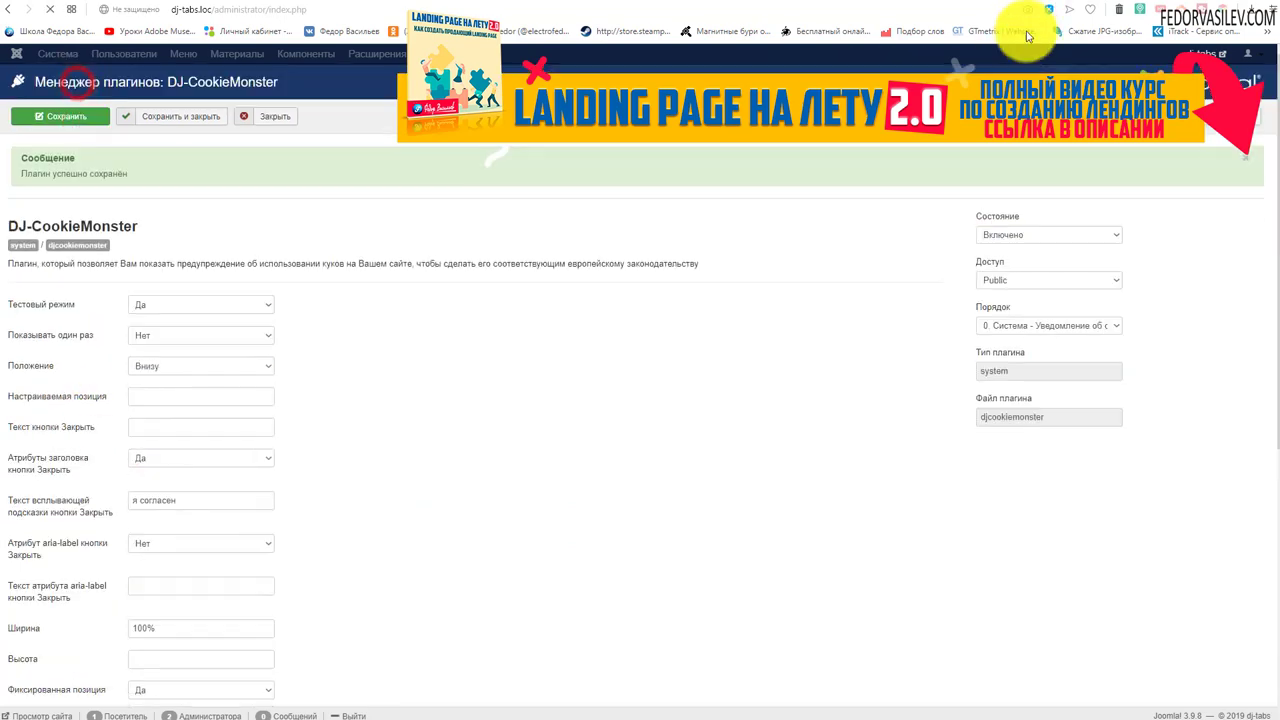
left_click(1203, 53)
left_click(48, 9)
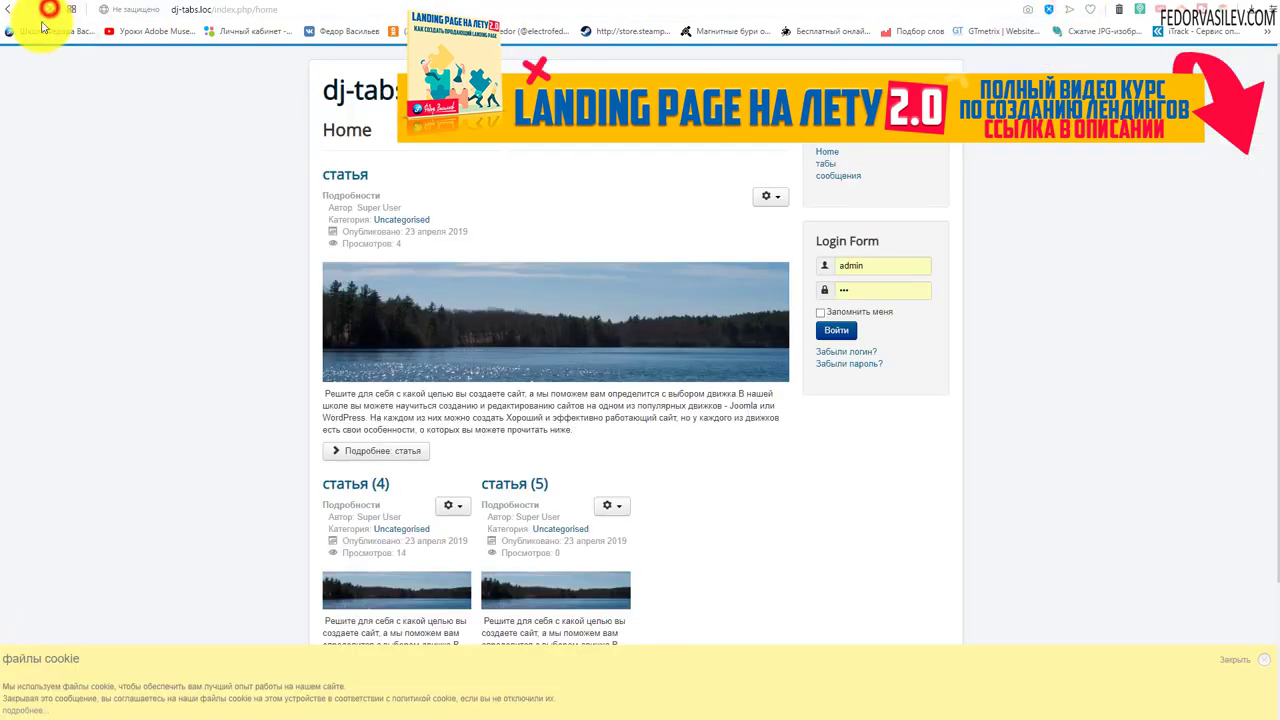
scroll(17, 234, "down", 2)
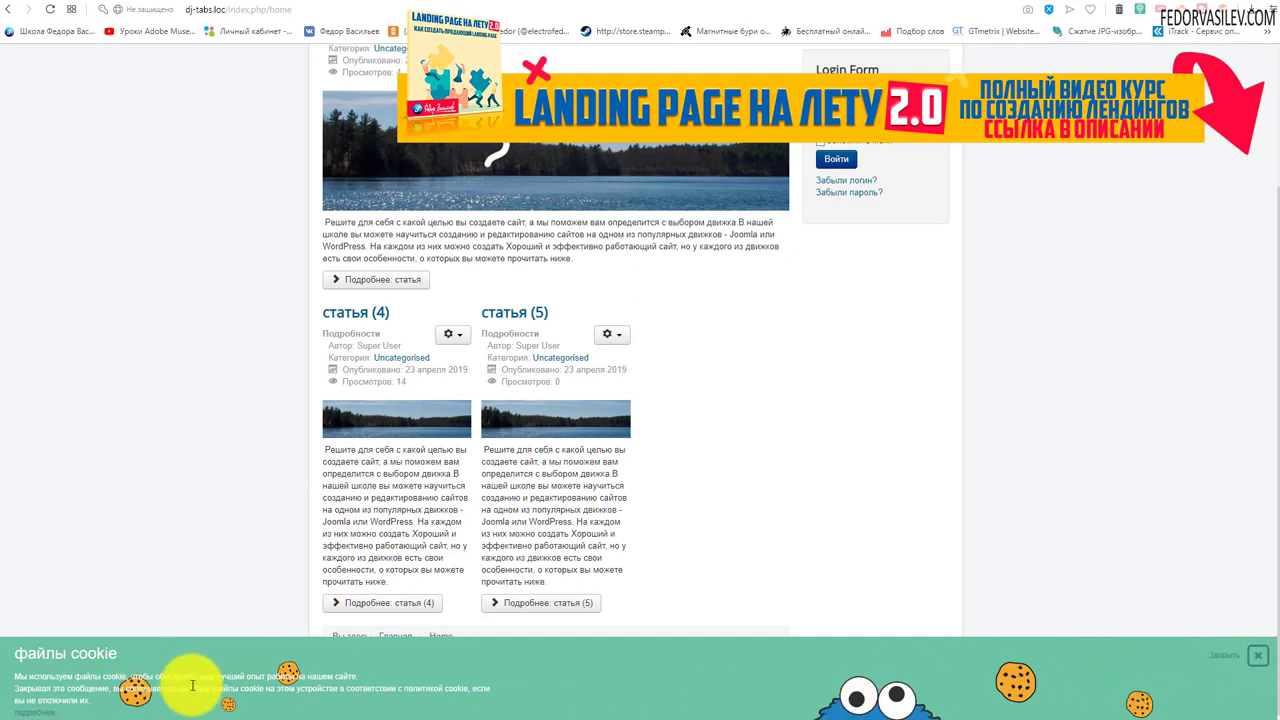
scroll(171, 580, "up", 2)
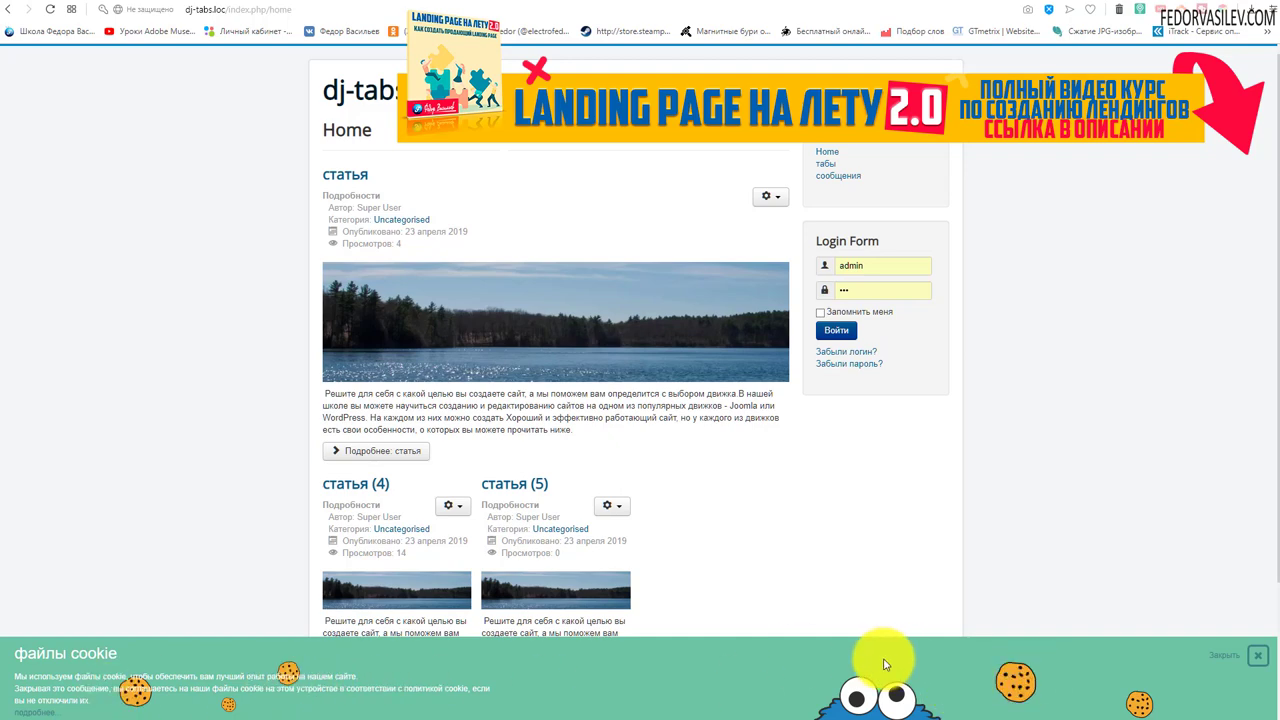
scroll(1060, 680, "down", 2)
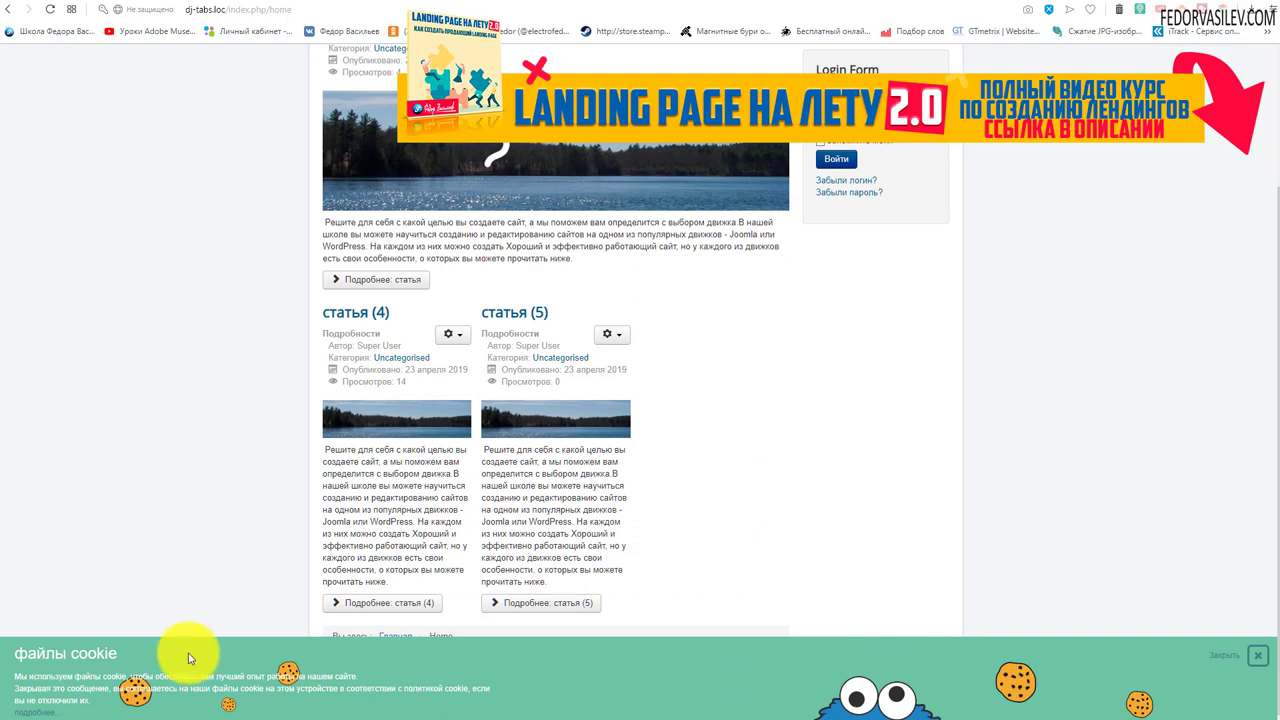
scroll(1080, 663, "up", 2)
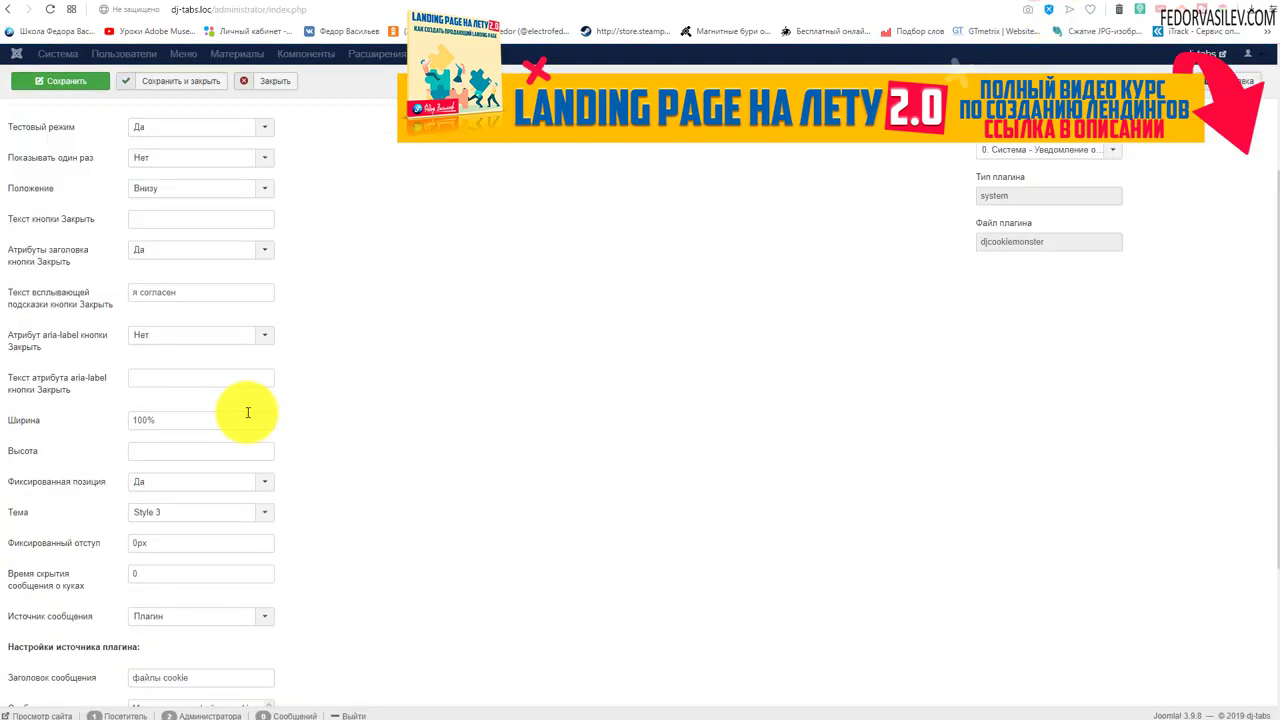
Step: Set Тема to Style 4, save the plugin and preview the cookie notice on the reloaded Home page
scroll(250, 434, "down", 1)
left_click(170, 446)
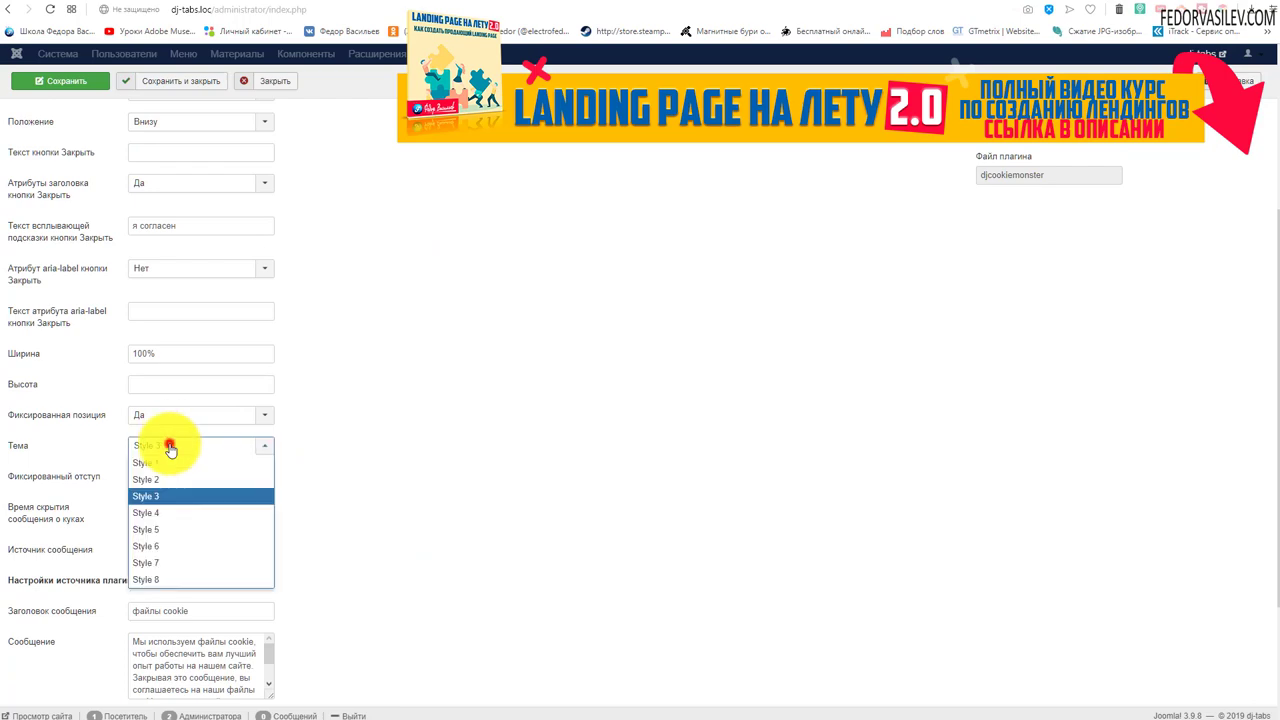
left_click(160, 512)
left_click(68, 80)
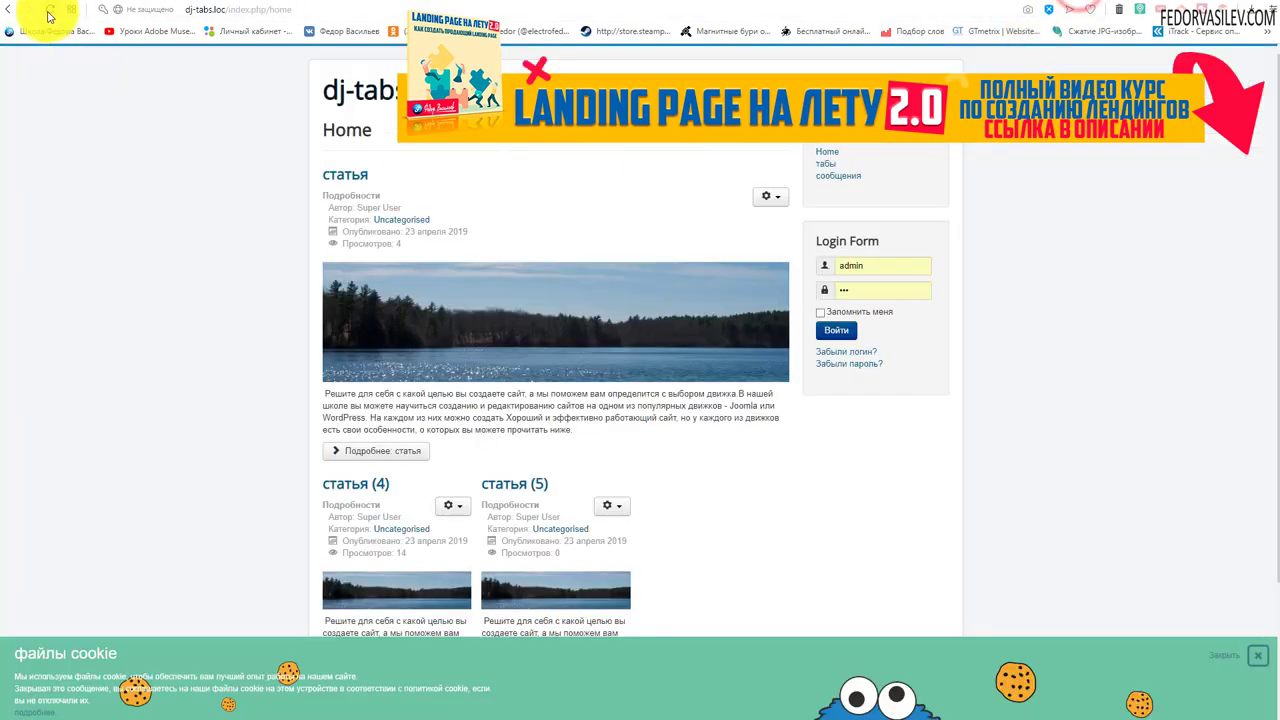
left_click(47, 10)
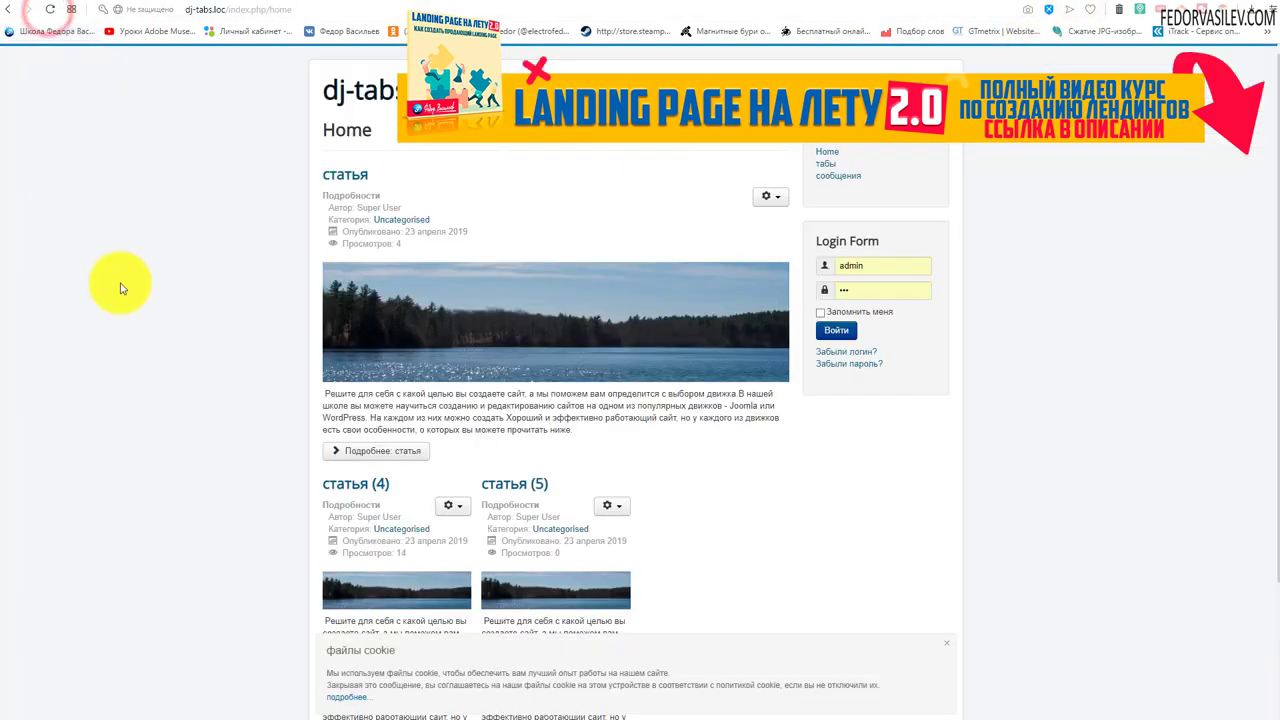
scroll(120, 283, "down", 2)
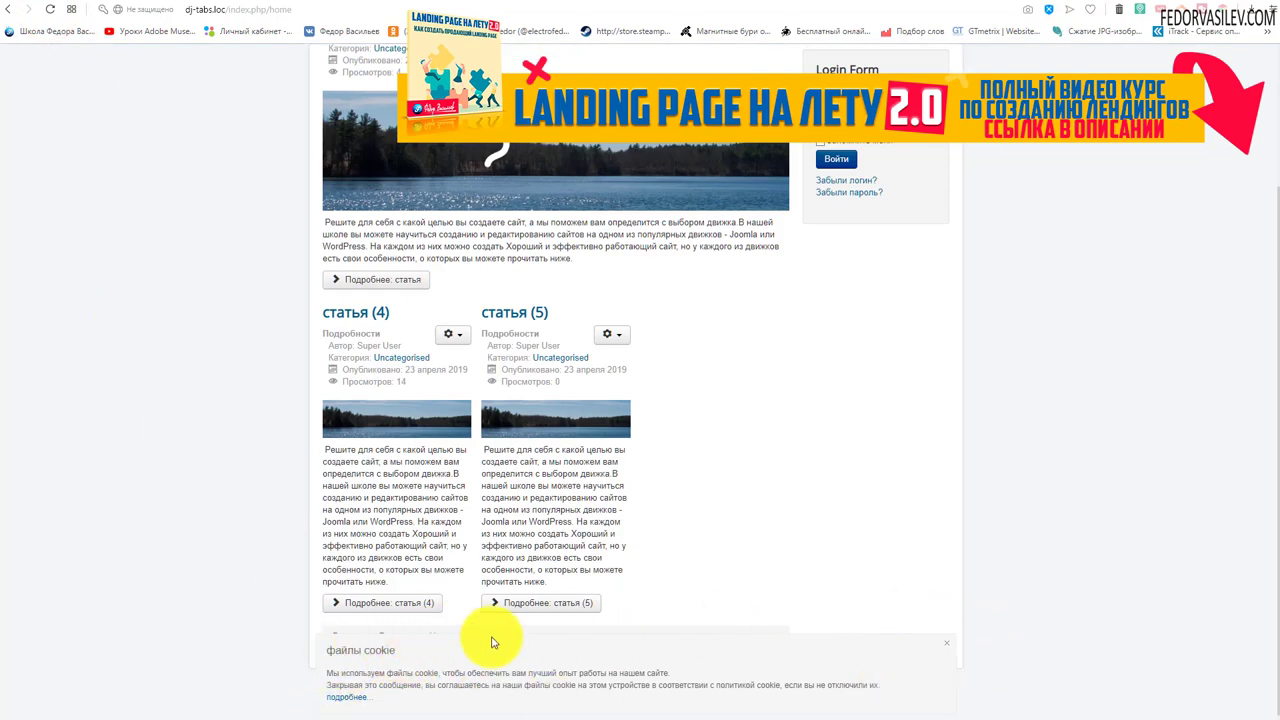
scroll(527, 640, "up", 2)
scroll(440, 645, "down", 2)
scroll(314, 649, "up", 2)
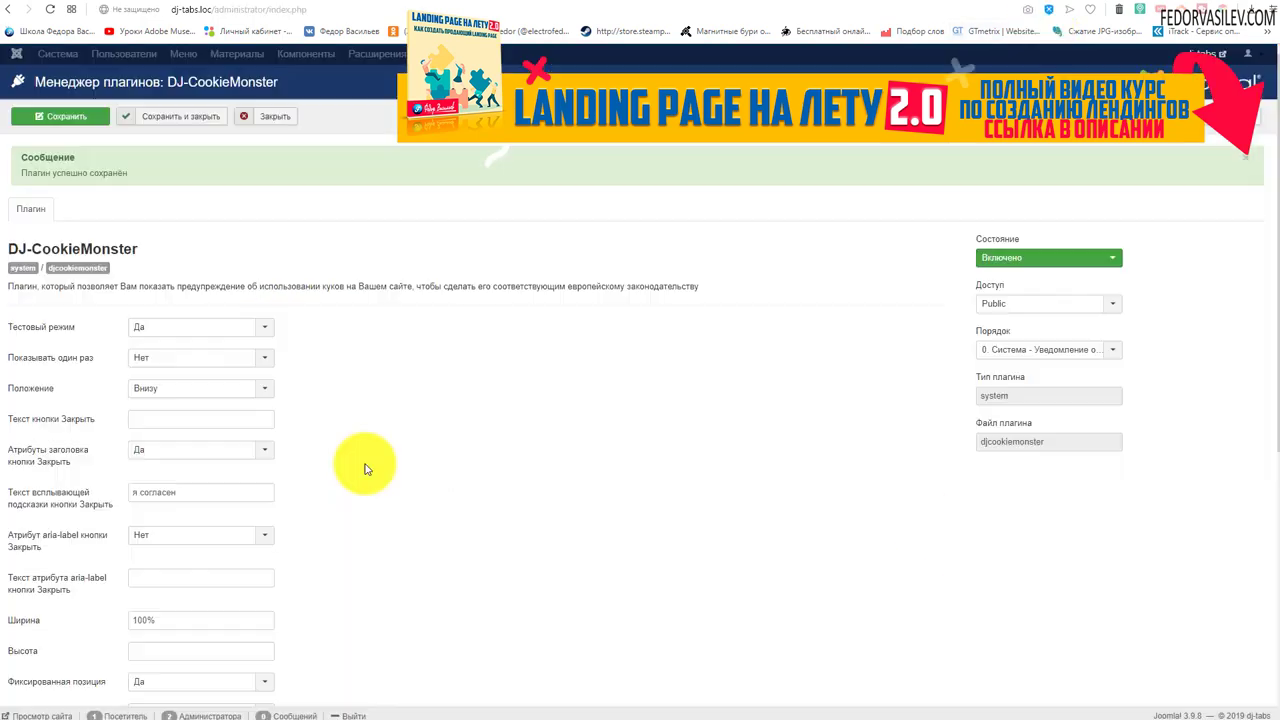
Step: Set Тема to Style 5, save the plugin and reload the site's Home page
scroll(200, 388, "down", 3)
left_click(200, 380)
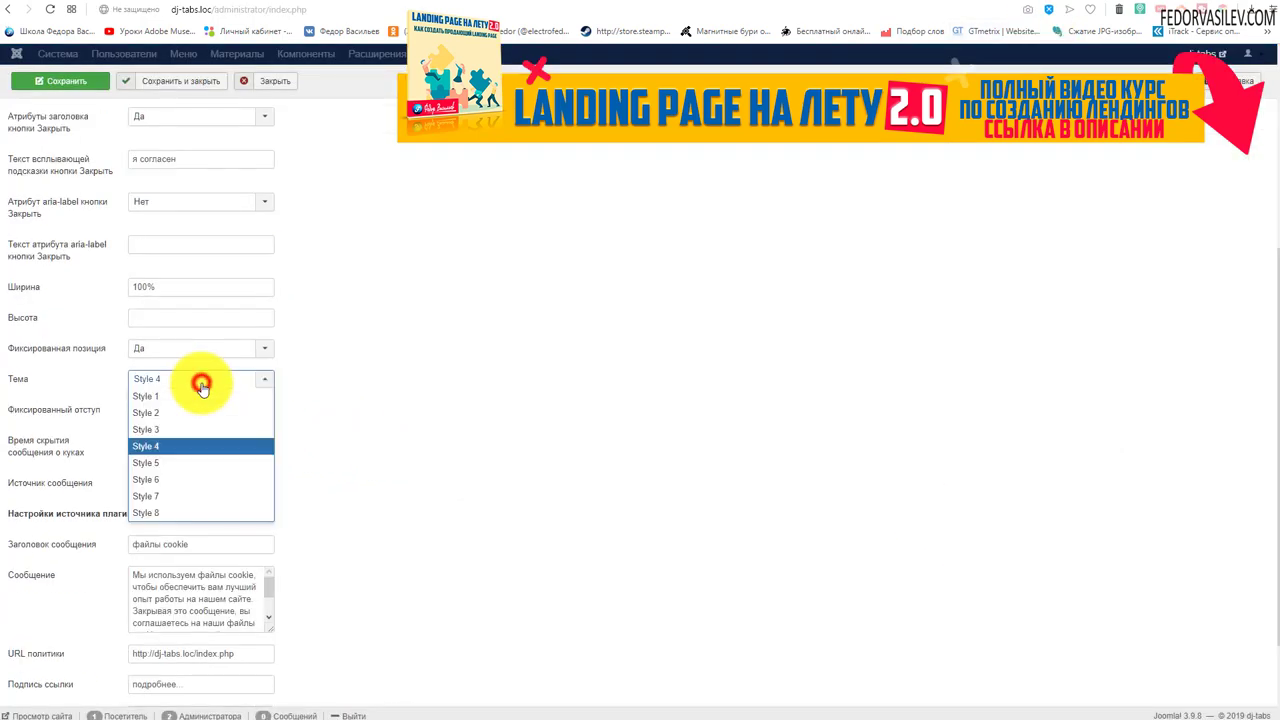
left_click(190, 462)
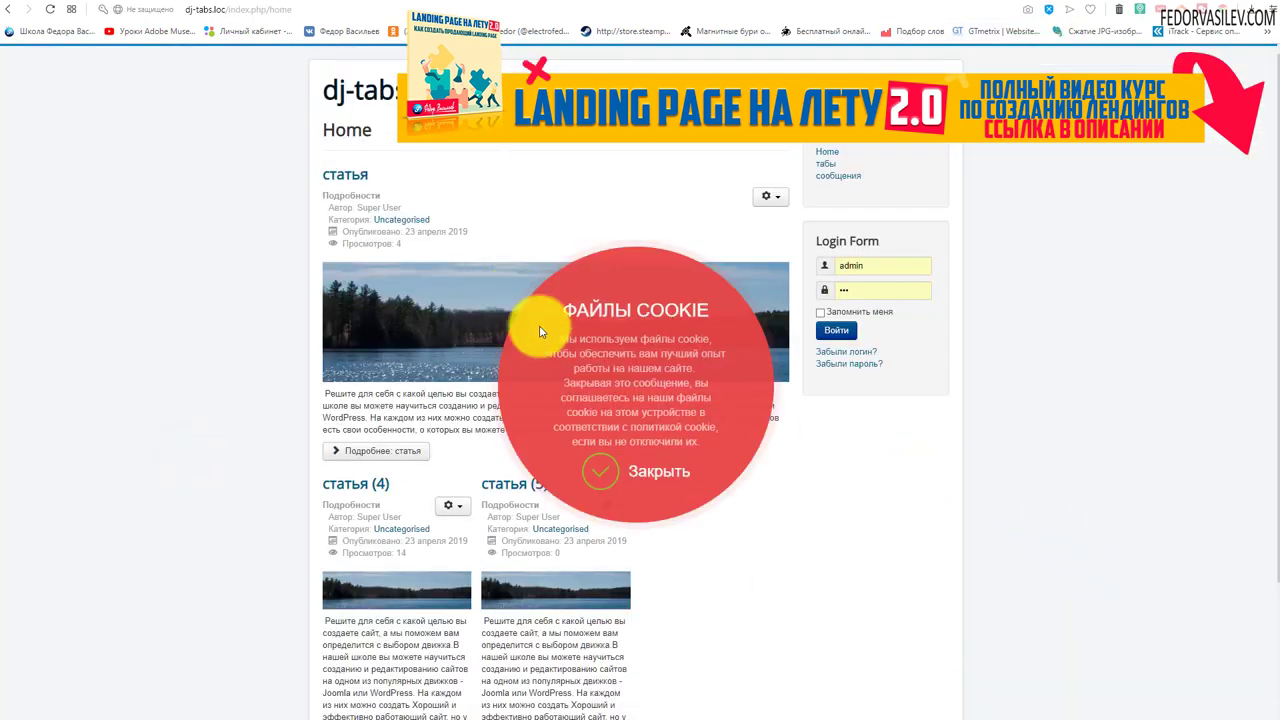
Step: Examine the text, close control and scrolling behaviour of the Style 5 cookie notice on the Home page
scroll(650, 490, "down", 2)
scroll(650, 478, "down", 1)
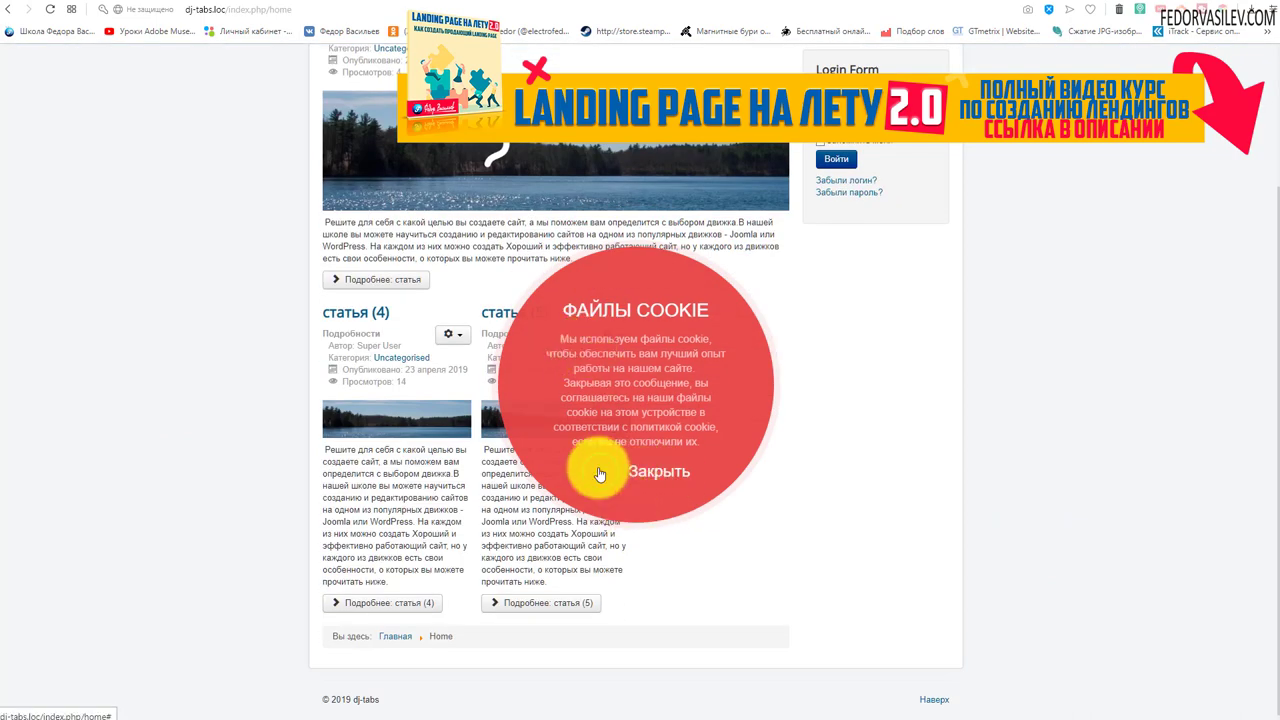
scroll(610, 380, "up", 3)
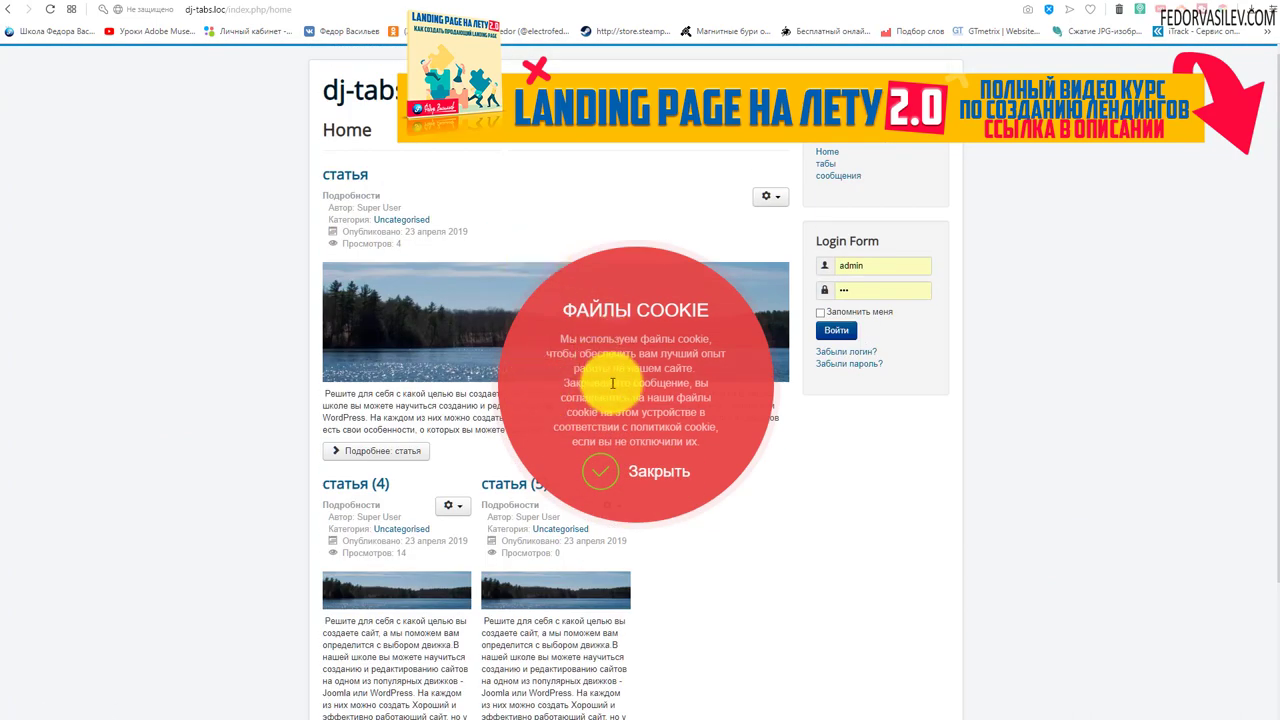
scroll(616, 374, "down", 3)
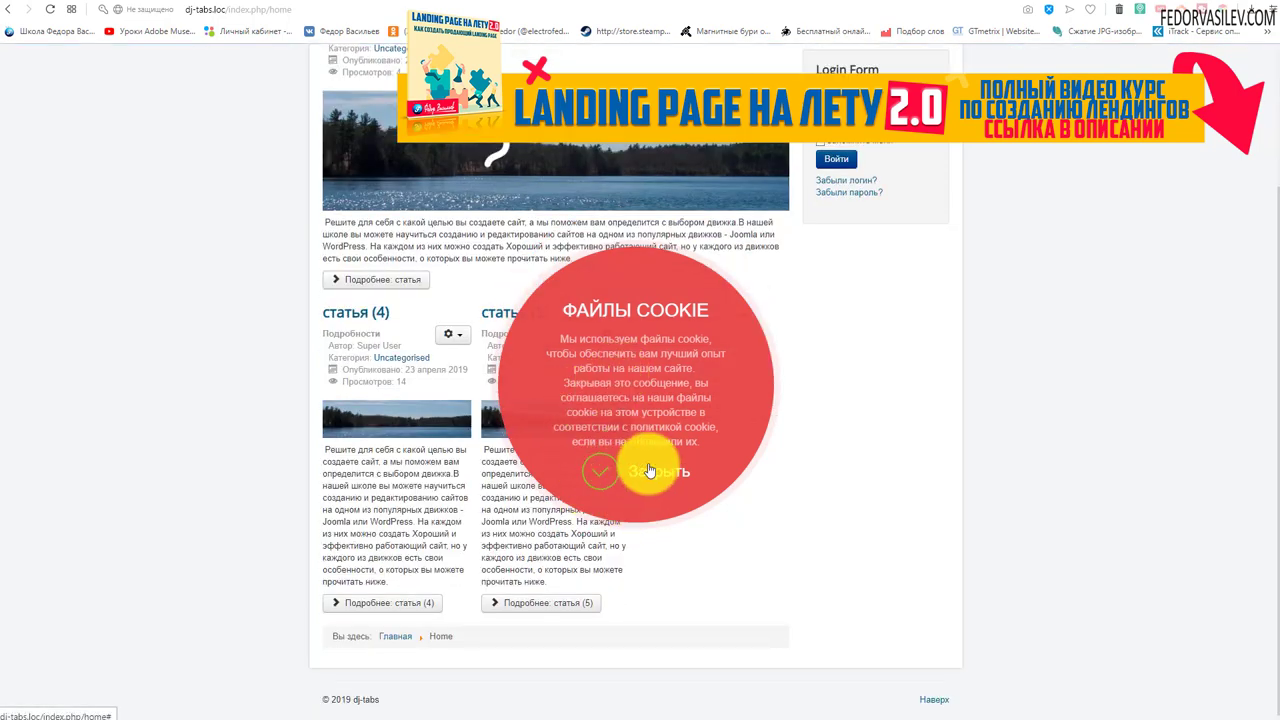
scroll(653, 366, "up", 3)
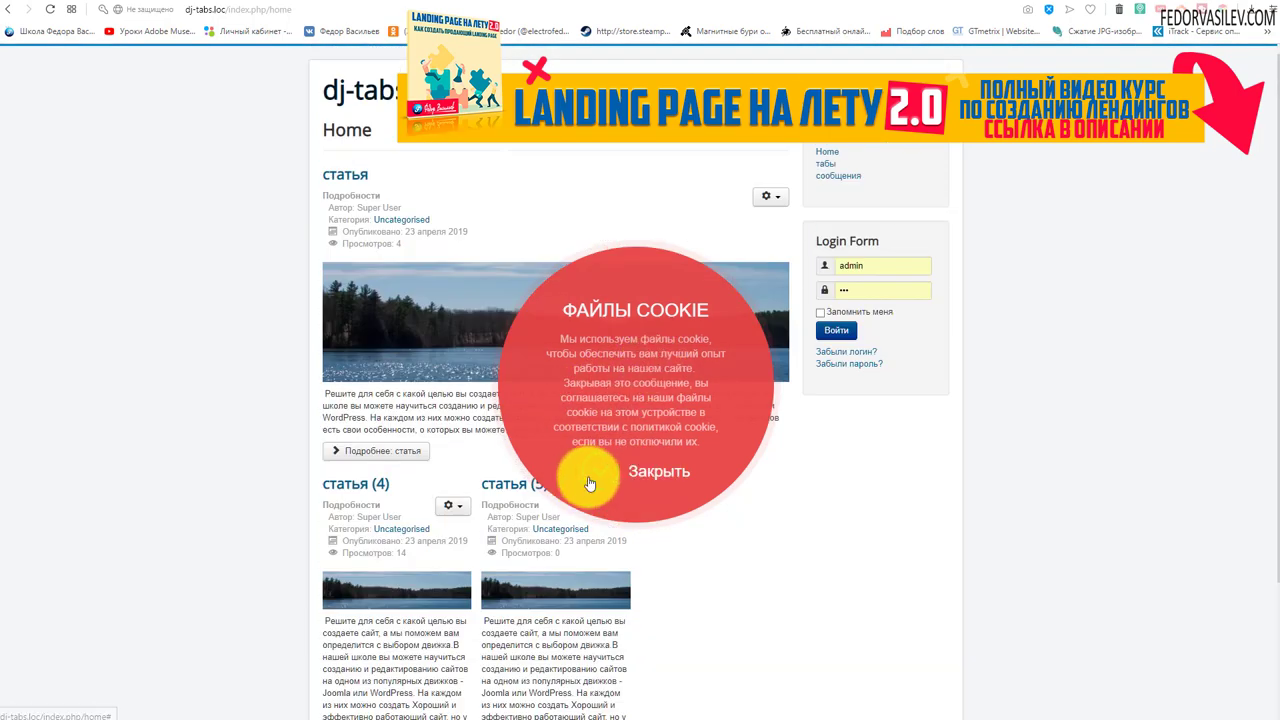
scroll(690, 260, "down", 3)
scroll(720, 234, "up", 3)
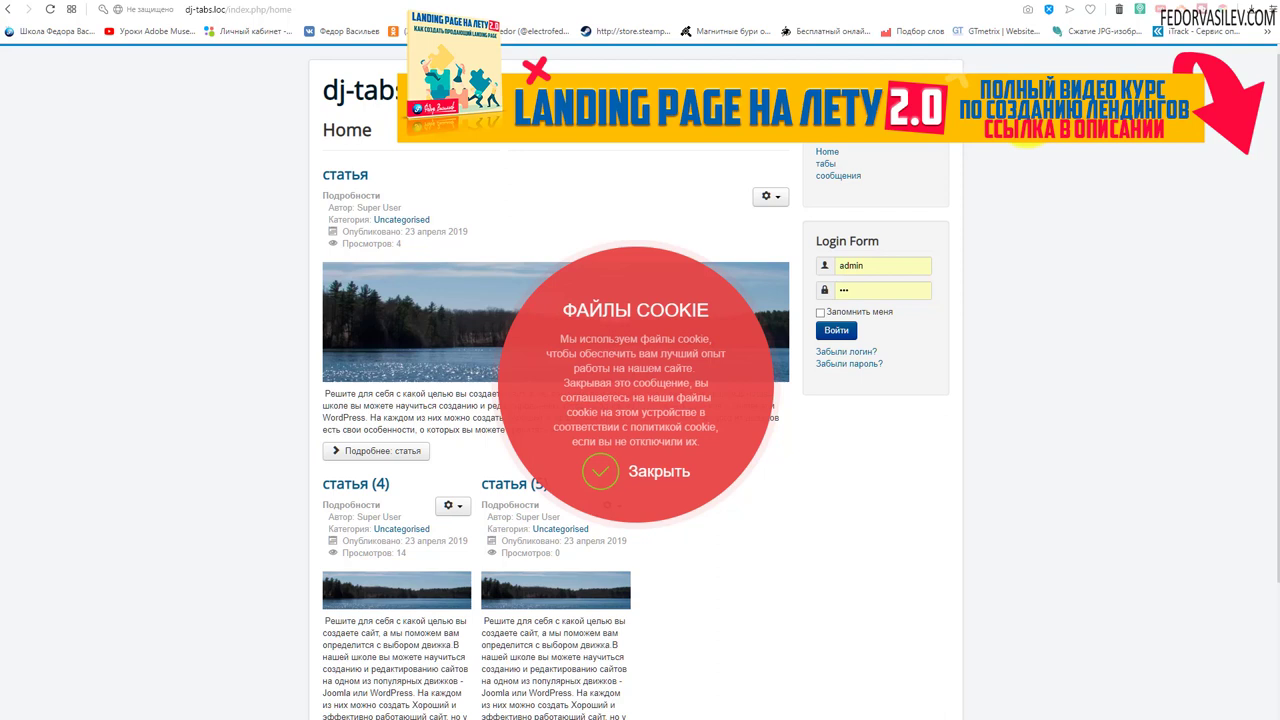
scroll(1012, 146, "down", 3)
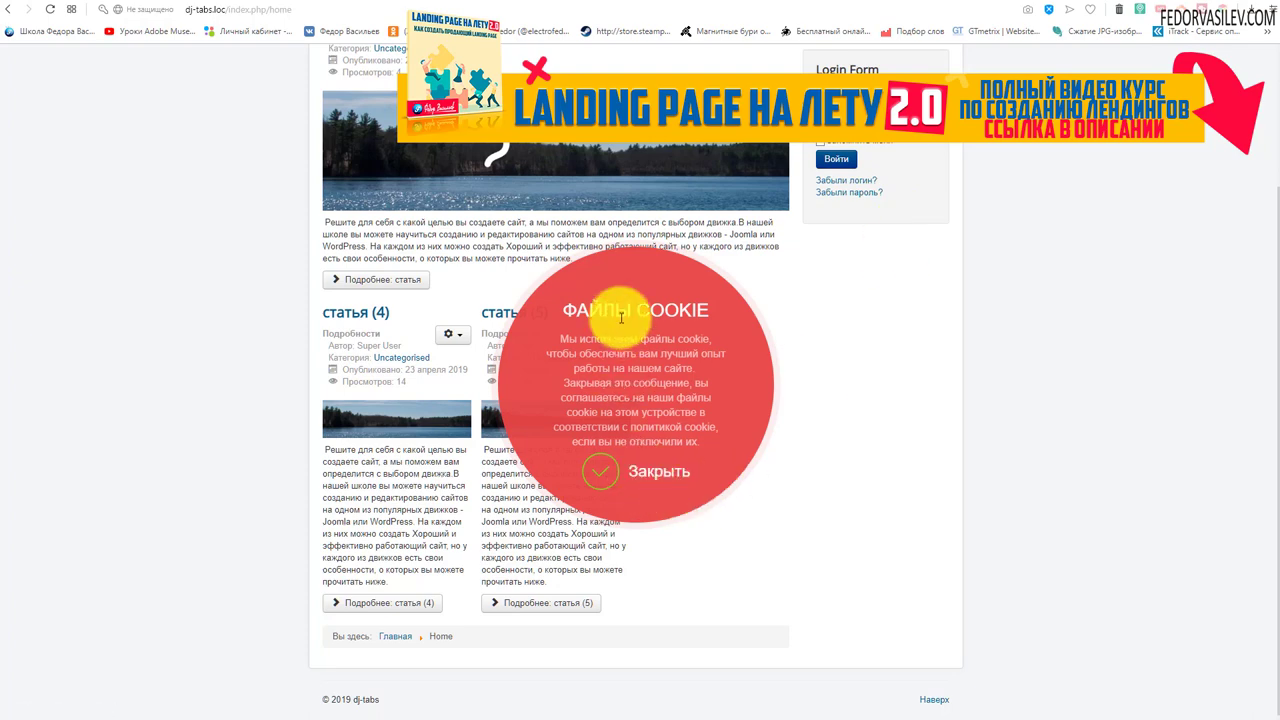
scroll(443, 423, "up", 3)
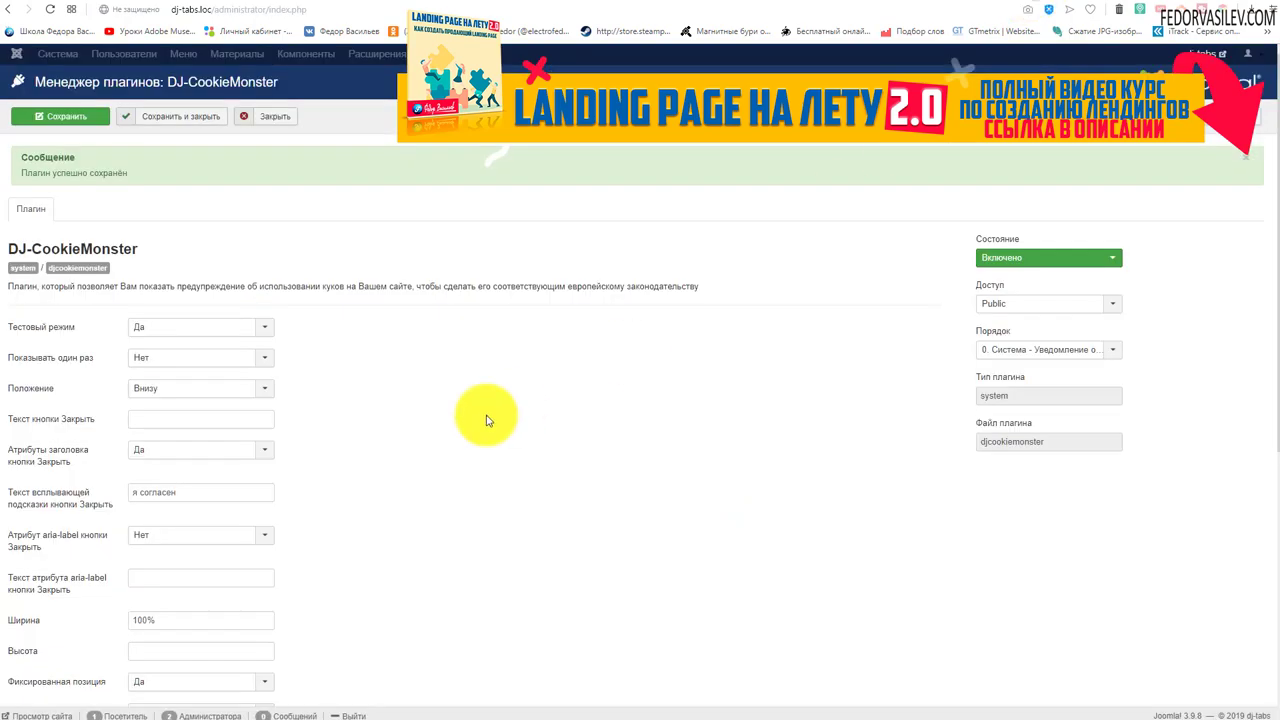
Step: Review the full Сообщение text in the plugin settings and compare it with the cookie notice on the Home page
scroll(486, 337, "down", 5)
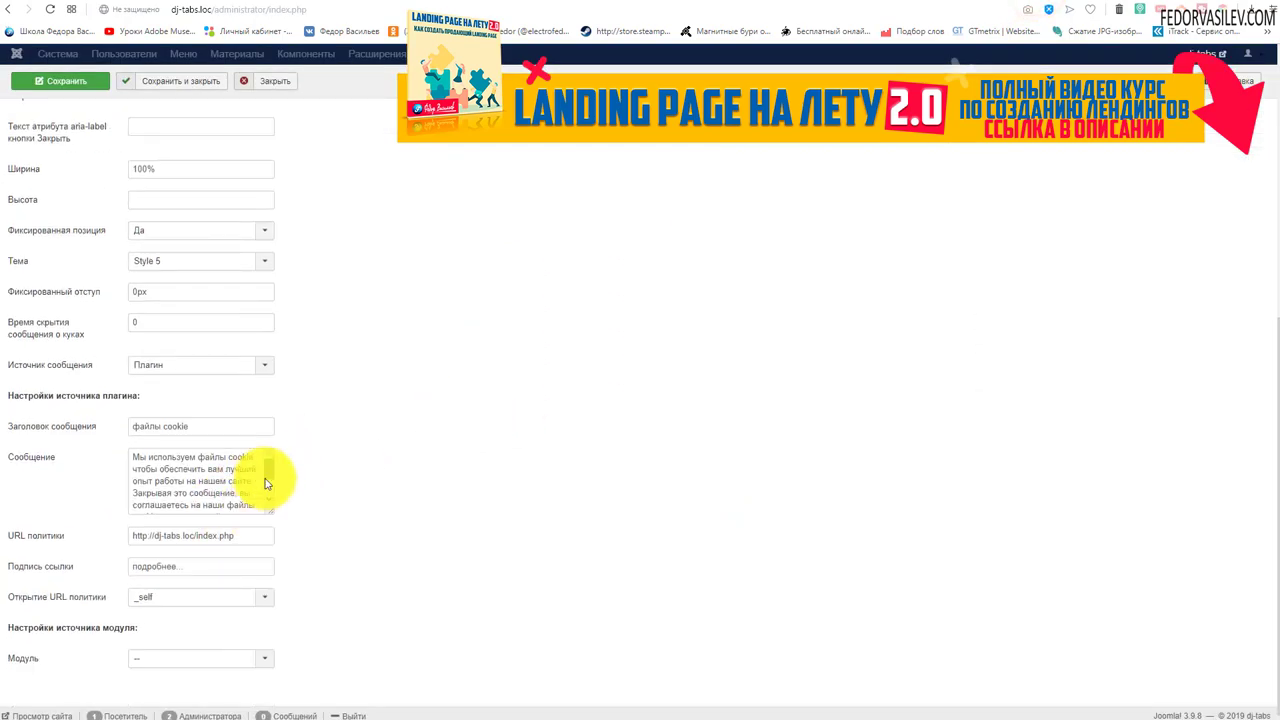
left_click(270, 478)
left_click_drag(238, 505, 101, 440)
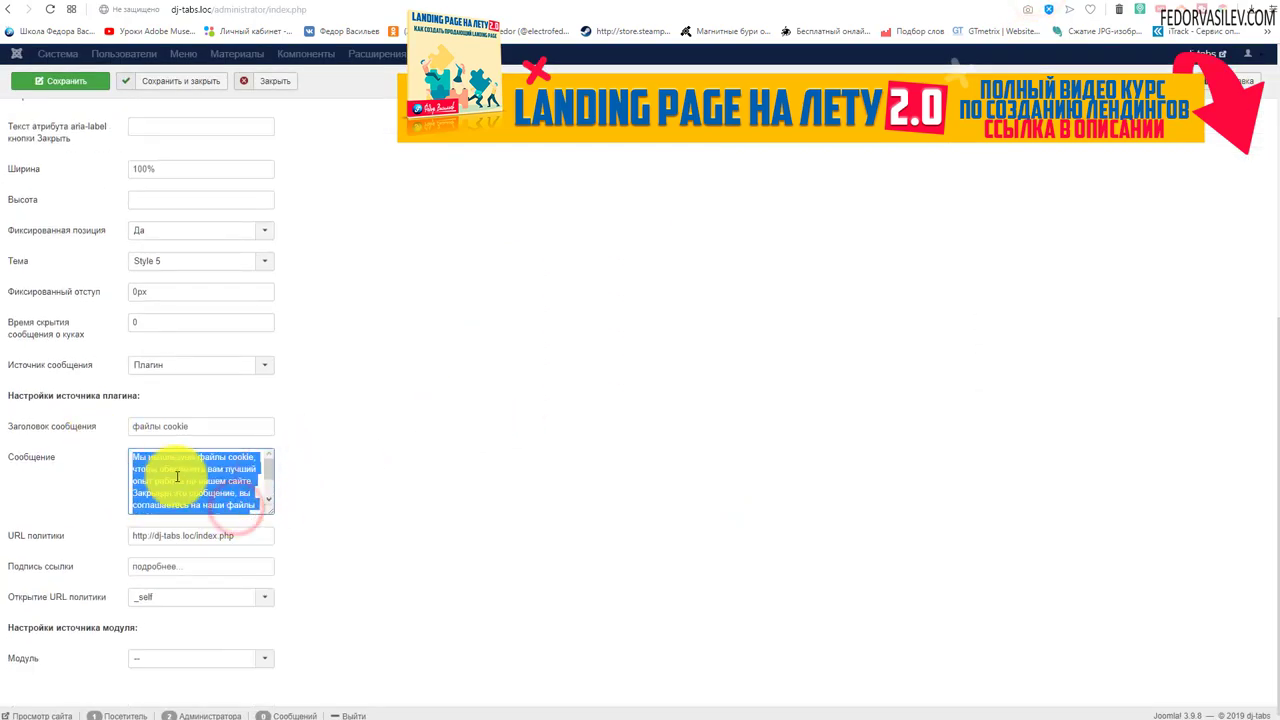
left_click(172, 479)
scroll(190, 500, "down", 2)
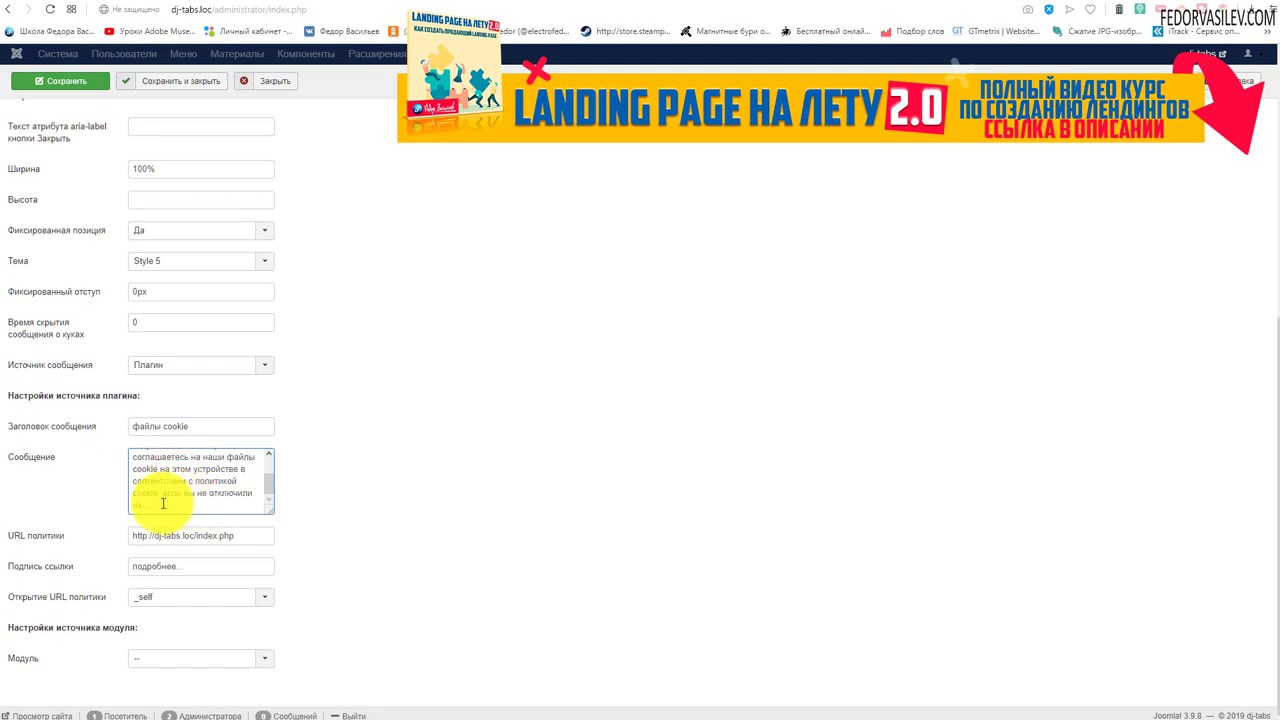
left_click(1077, 3)
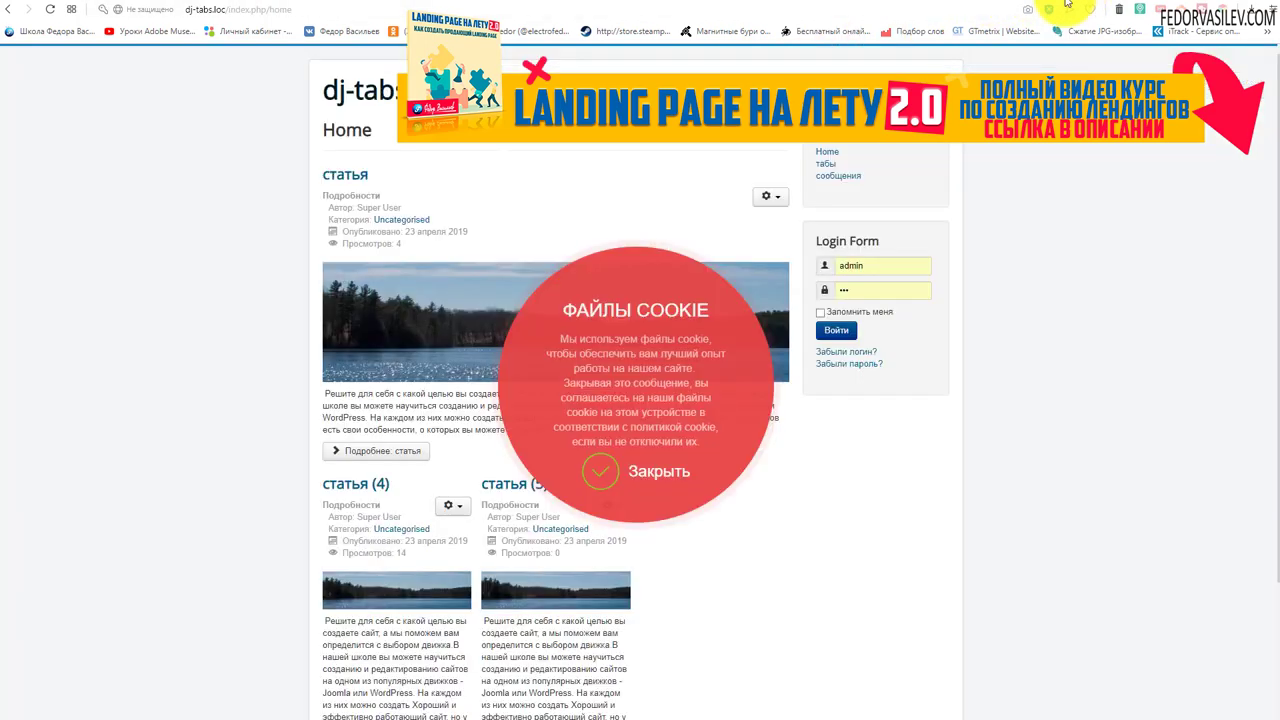
scroll(550, 318, "down", 2)
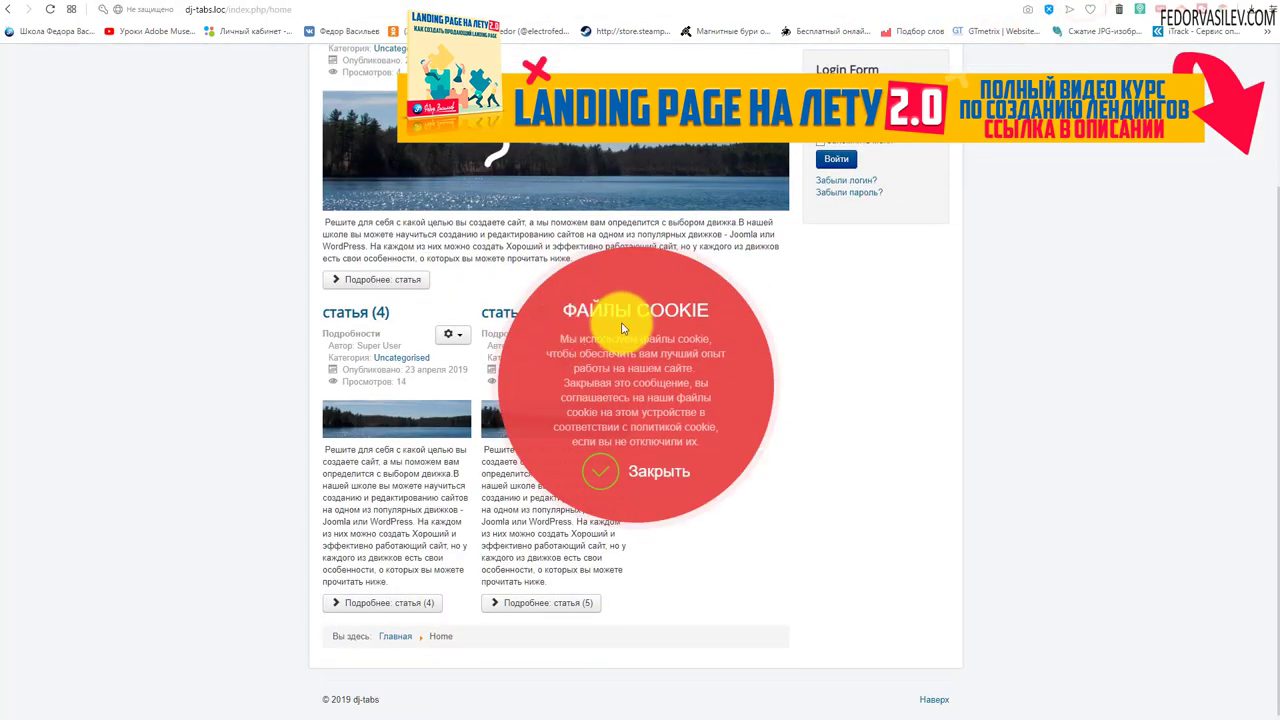
Step: Examine the round cookie notice on the Home page, including its Закрыть control and its behaviour while the page scrolls
scroll(621, 328, "up", 2)
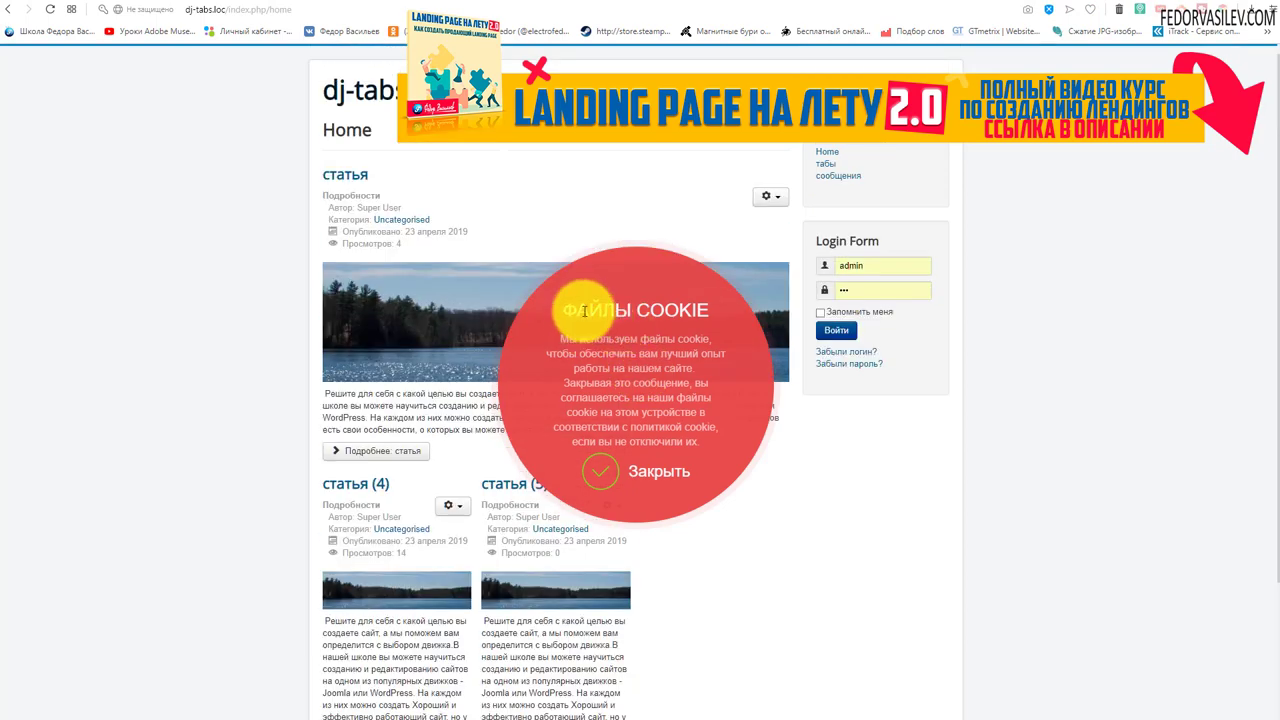
scroll(621, 318, "down", 2)
left_click(640, 473)
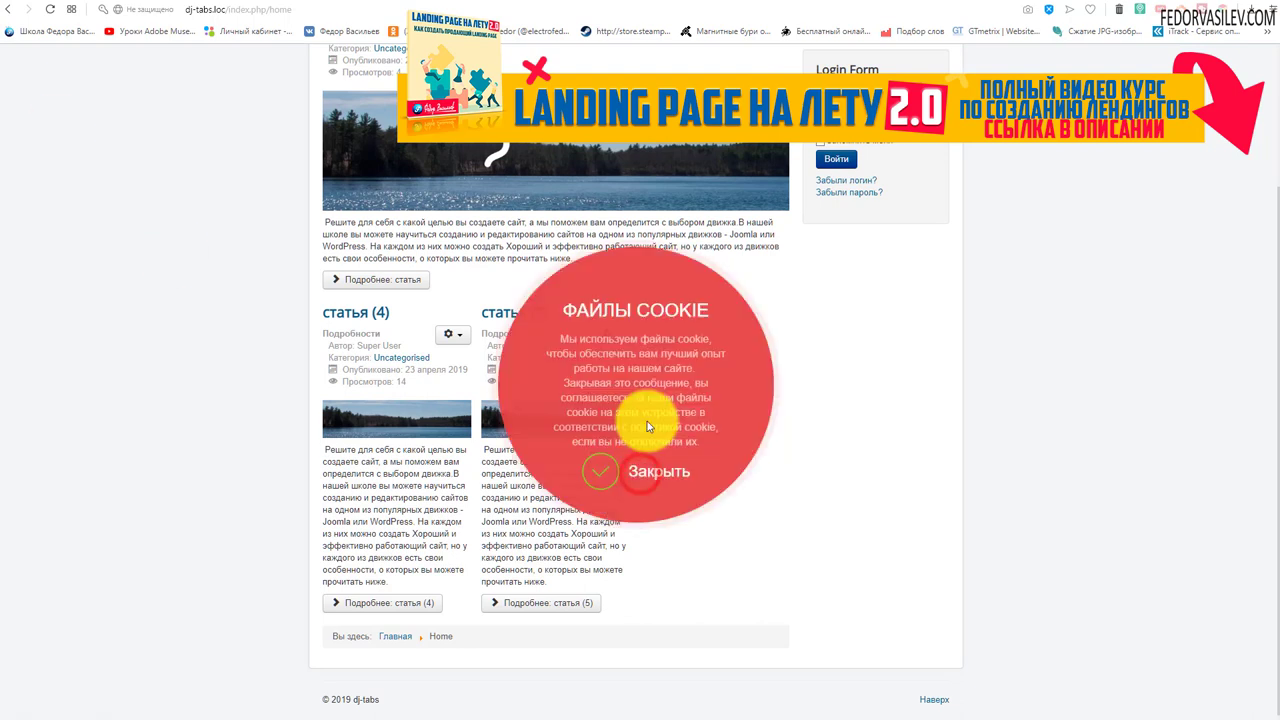
scroll(647, 440, "up", 2)
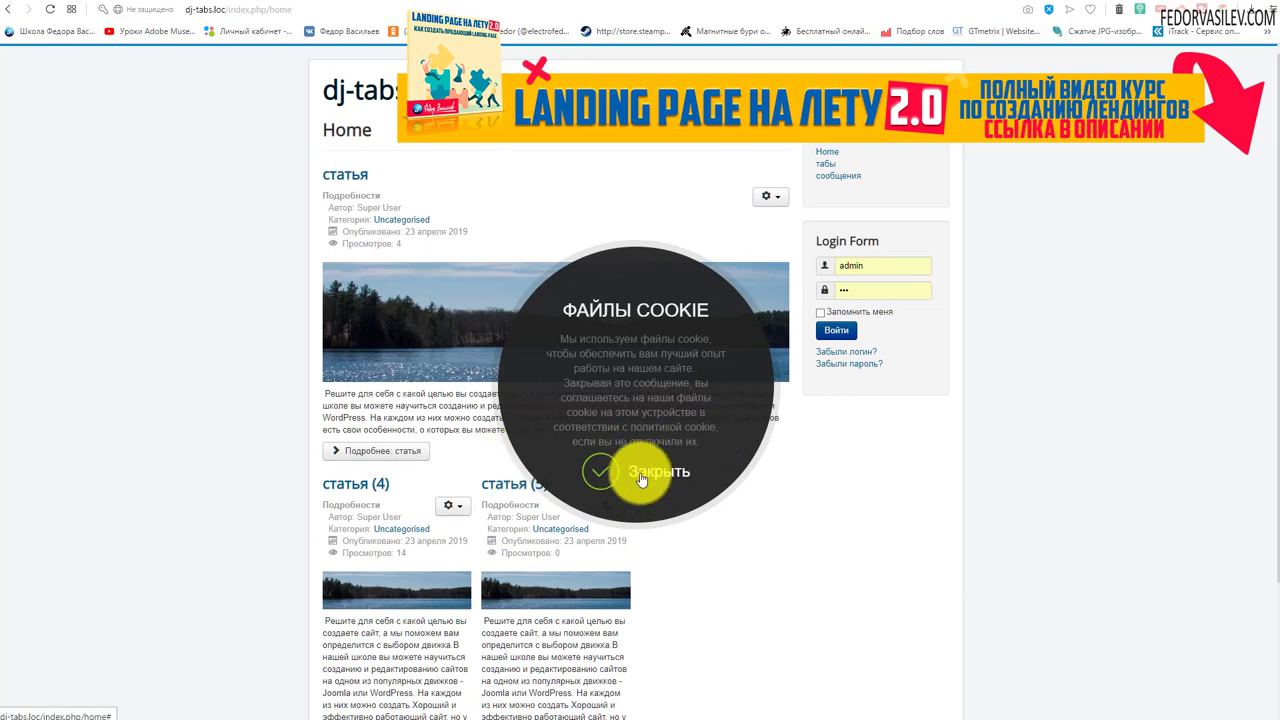
scroll(766, 491, "down", 3)
scroll(791, 506, "up", 3)
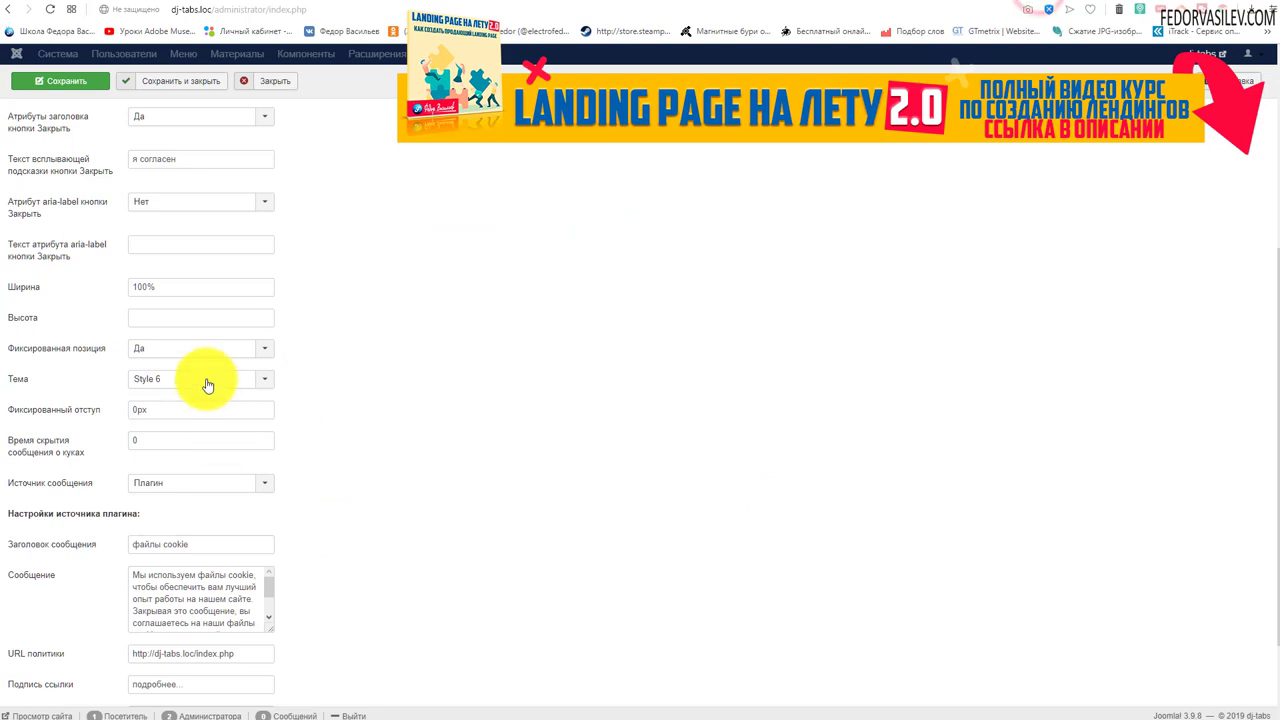
Step: Set Тема to Style 7, save the plugin and preview the cookie notice on the reloaded Home page
left_click(206, 378)
left_click(166, 491)
left_click(63, 80)
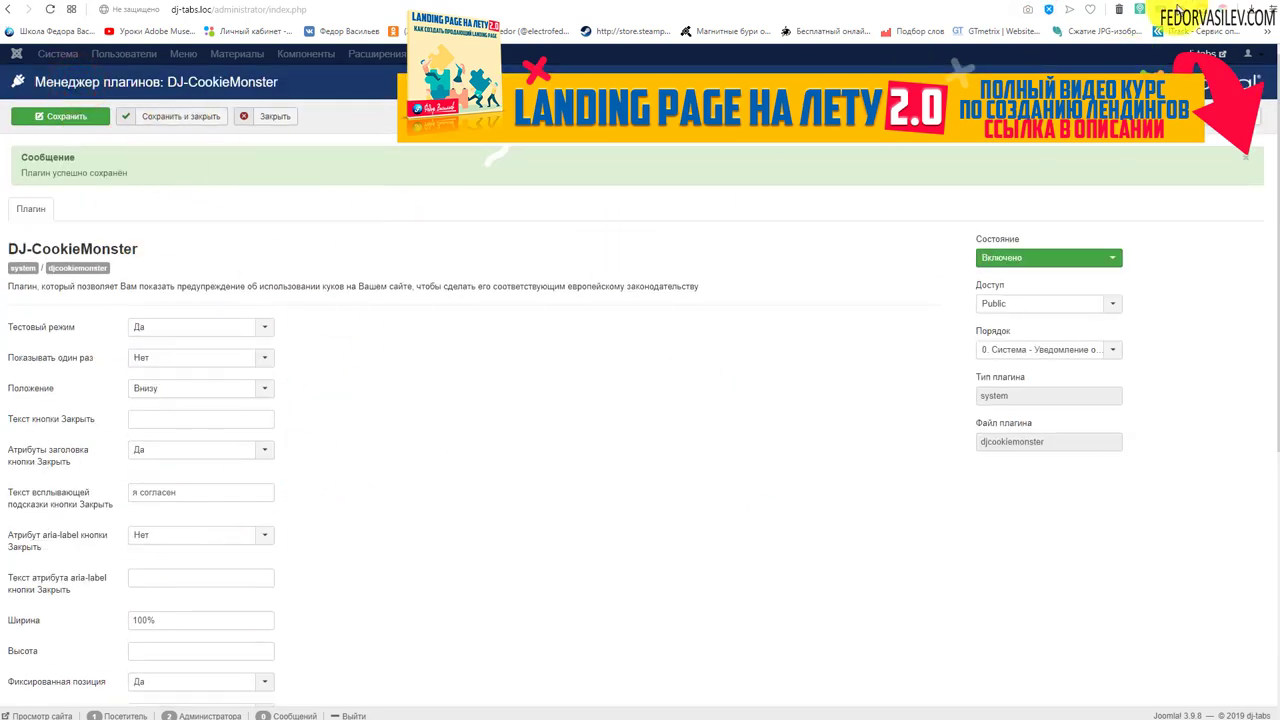
left_click(1045, 4)
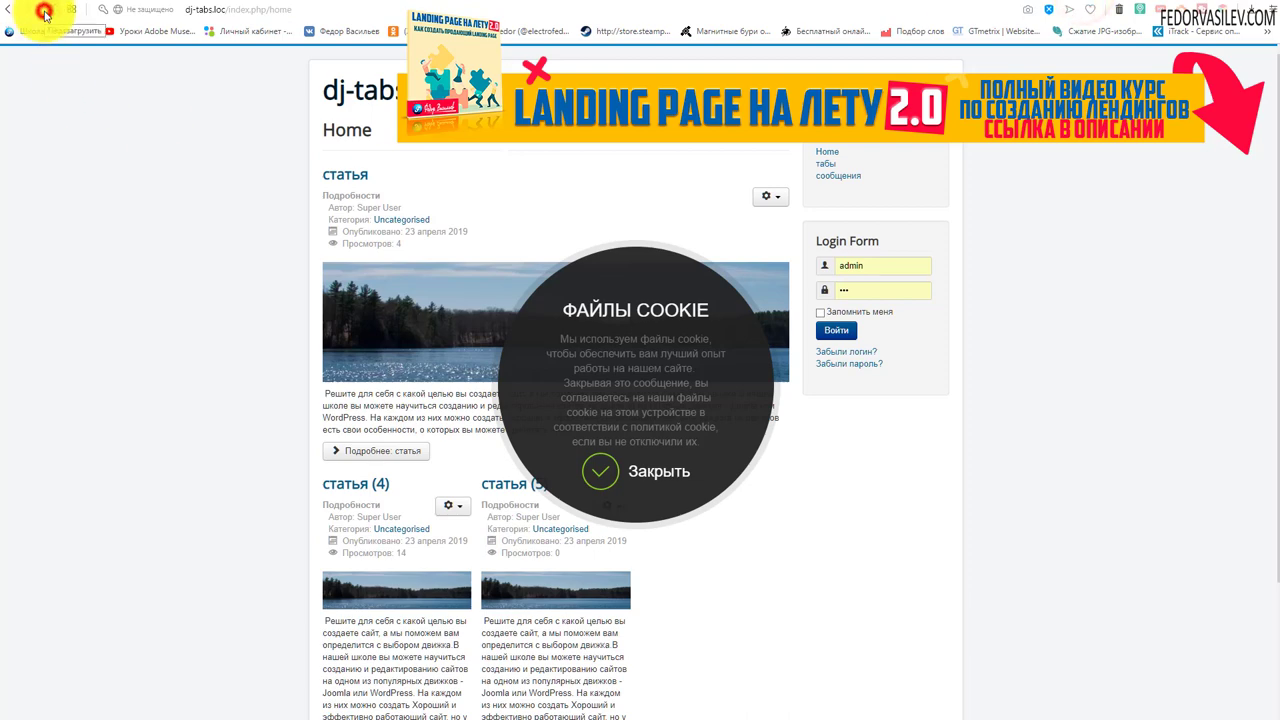
scroll(640, 340, "down", 3)
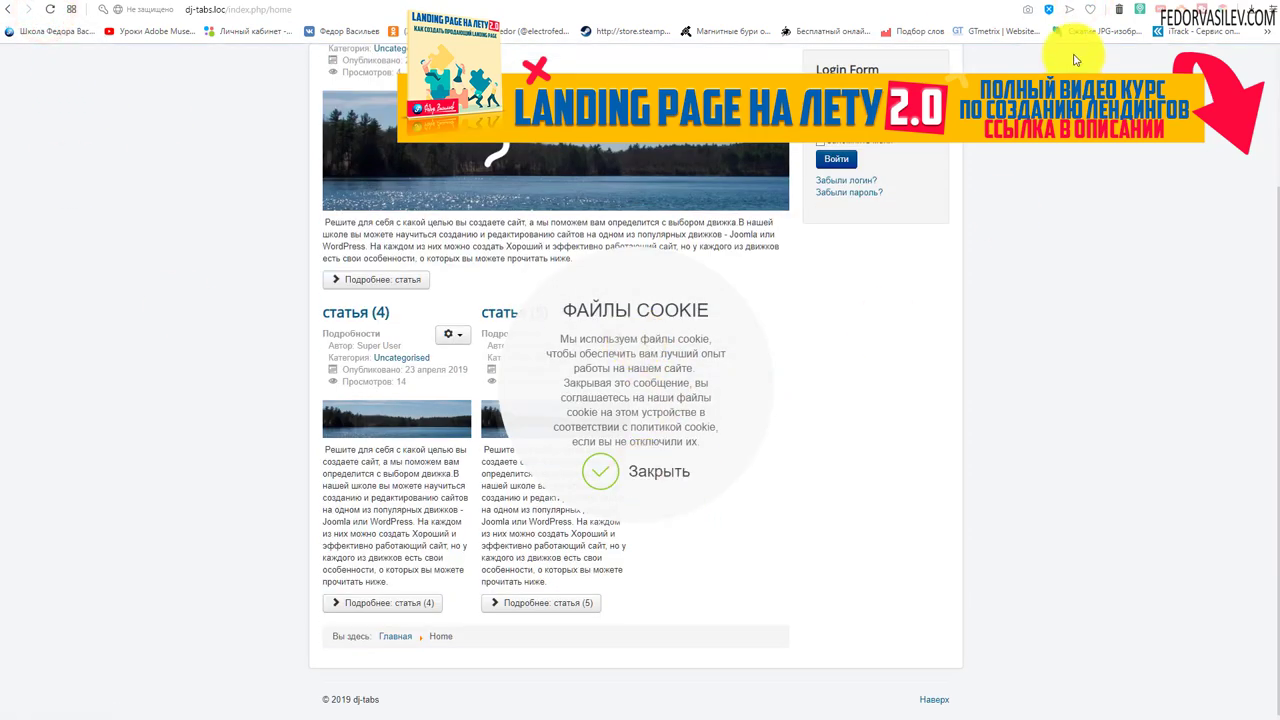
Step: Set Тема to Style 8, save the plugin and check the cookie notice on the reloaded Home page
left_click(1030, 4)
scroll(349, 386, "down", 8)
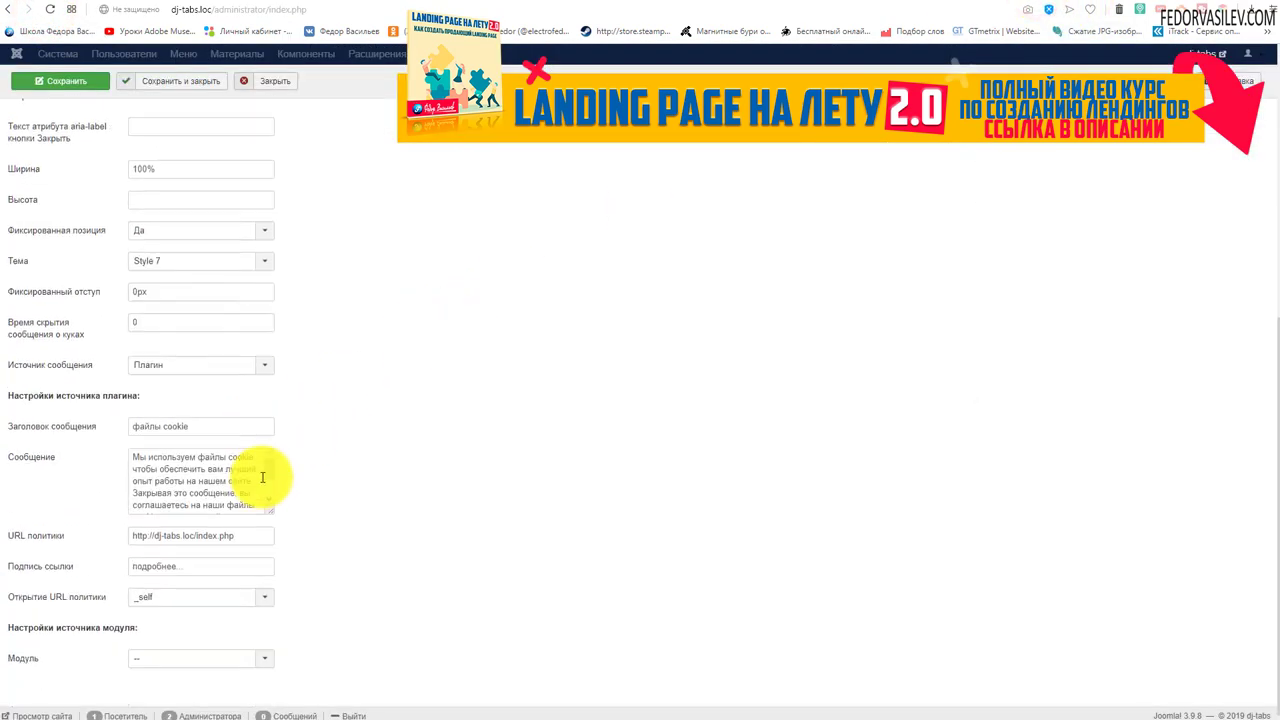
left_click(195, 261)
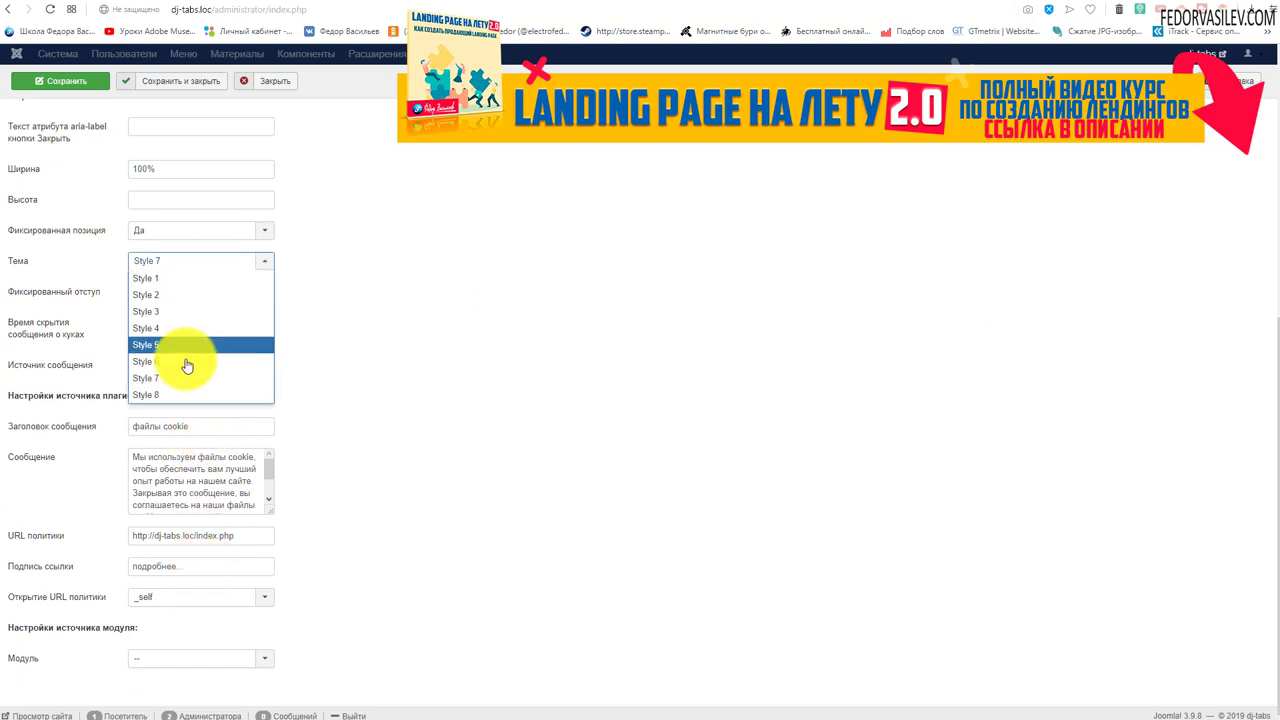
left_click(177, 395)
left_click(66, 80)
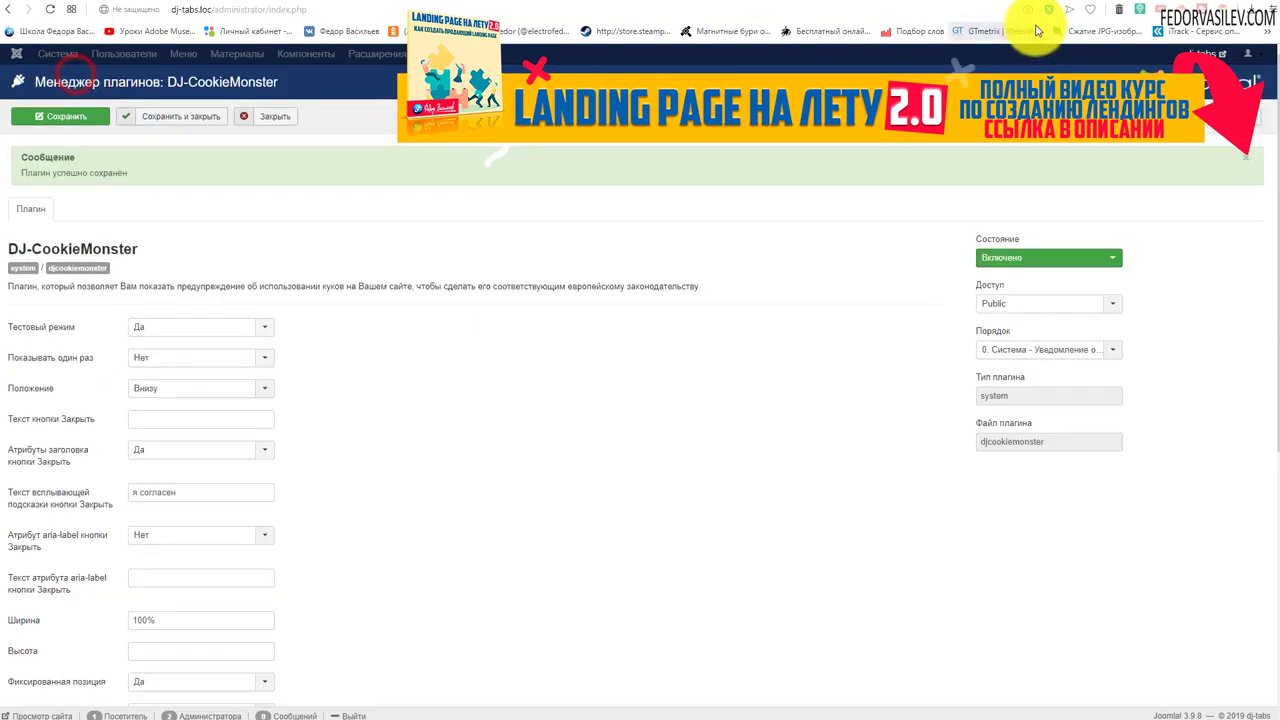
left_click(1038, 5)
left_click(50, 9)
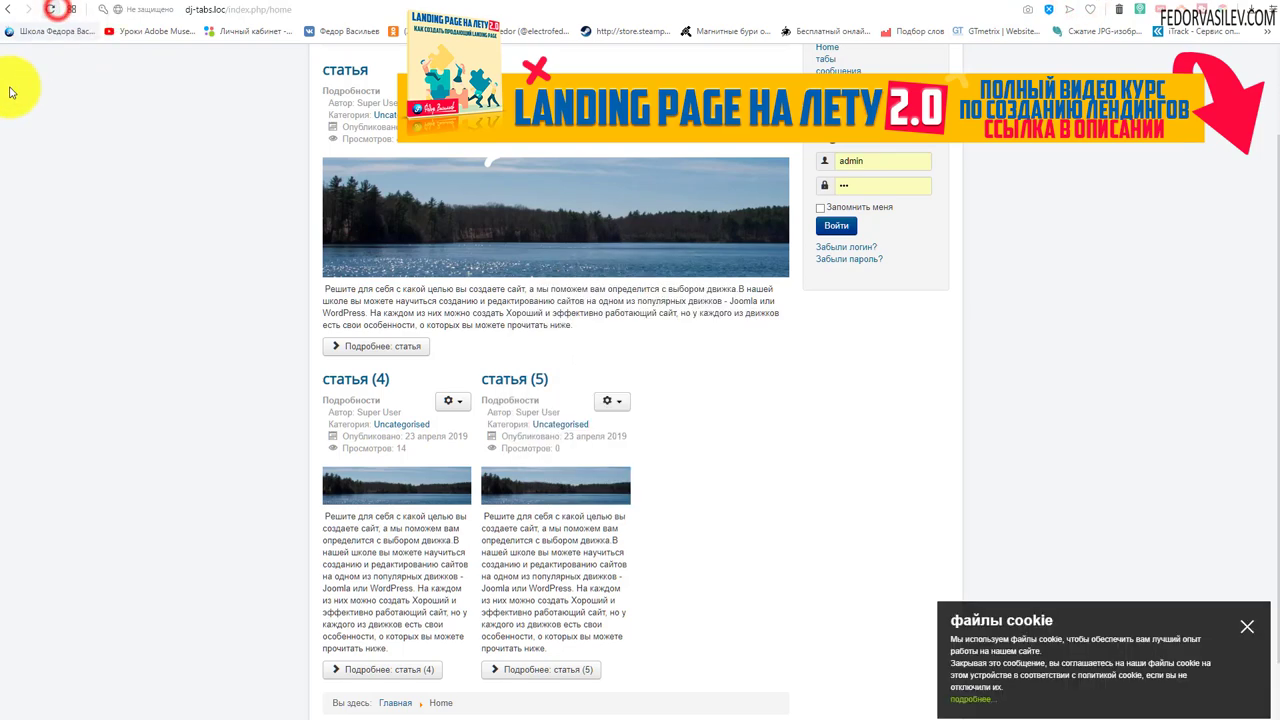
scroll(770, 560, "down", 1)
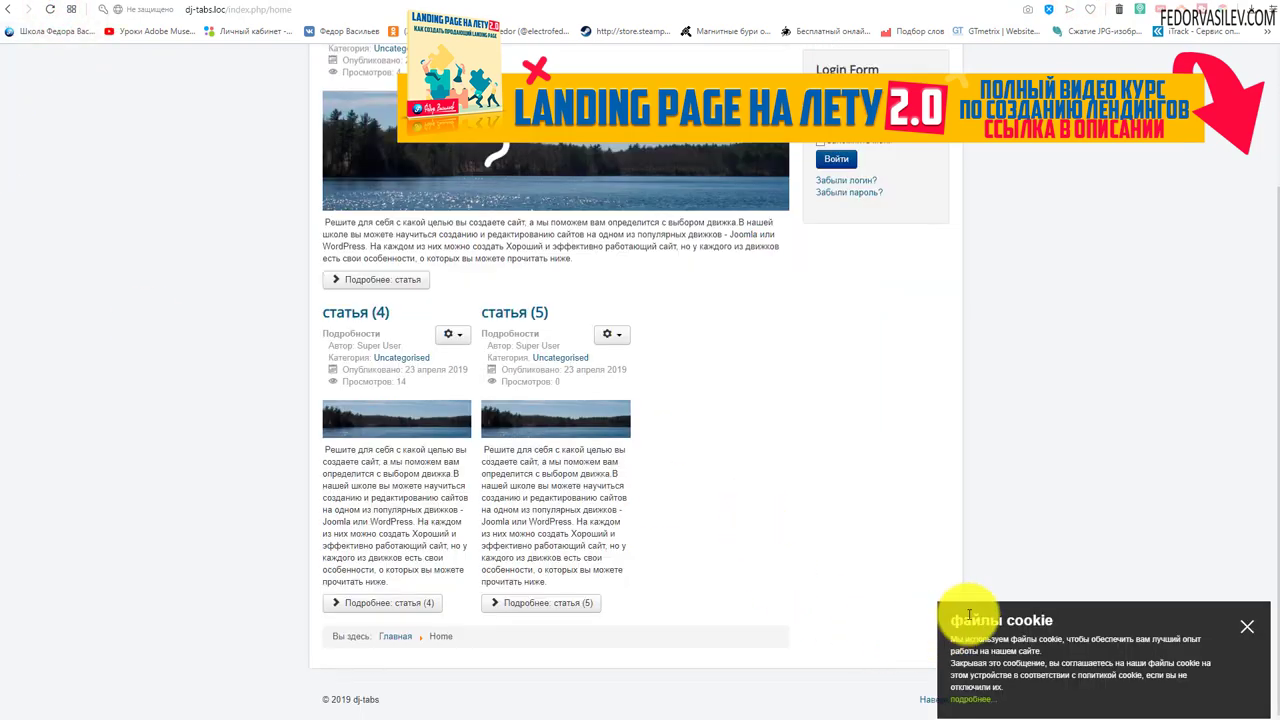
scroll(640, 530, "up", 2)
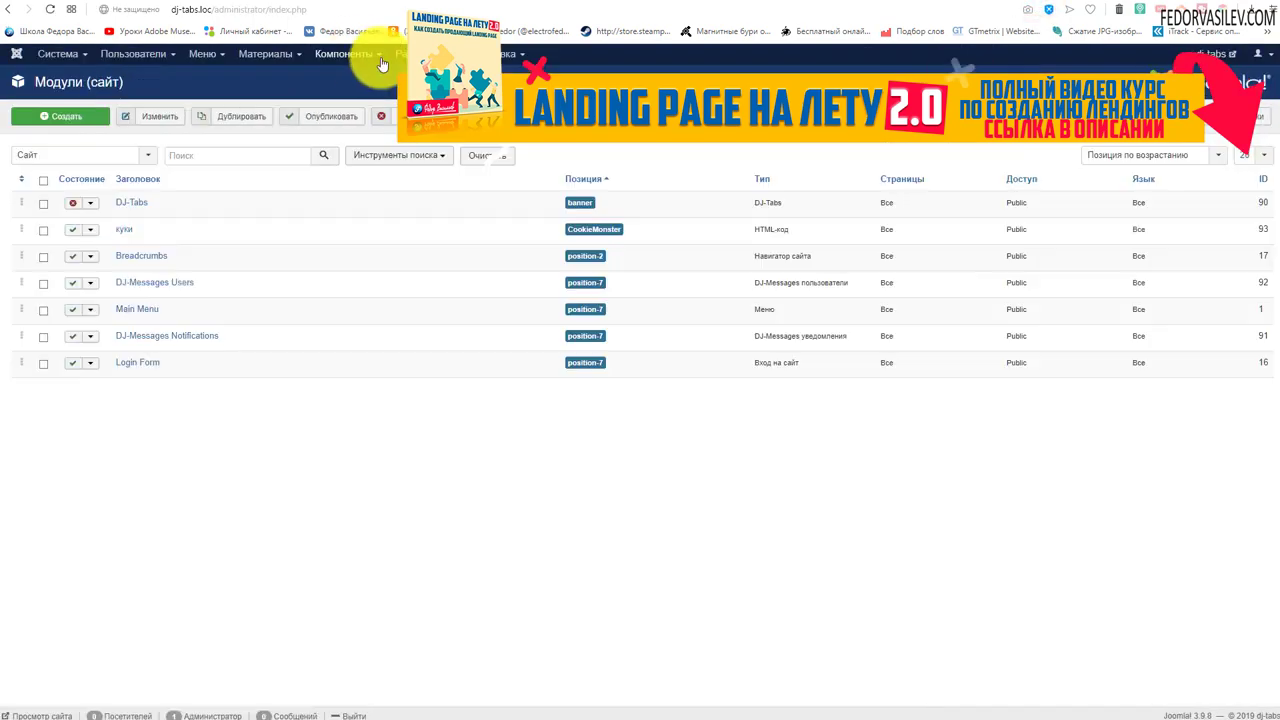
Step: Open the DJ-CookieMonster plugin from the site's plugin list and bring its message source settings into view
left_click(402, 55)
left_click(425, 111)
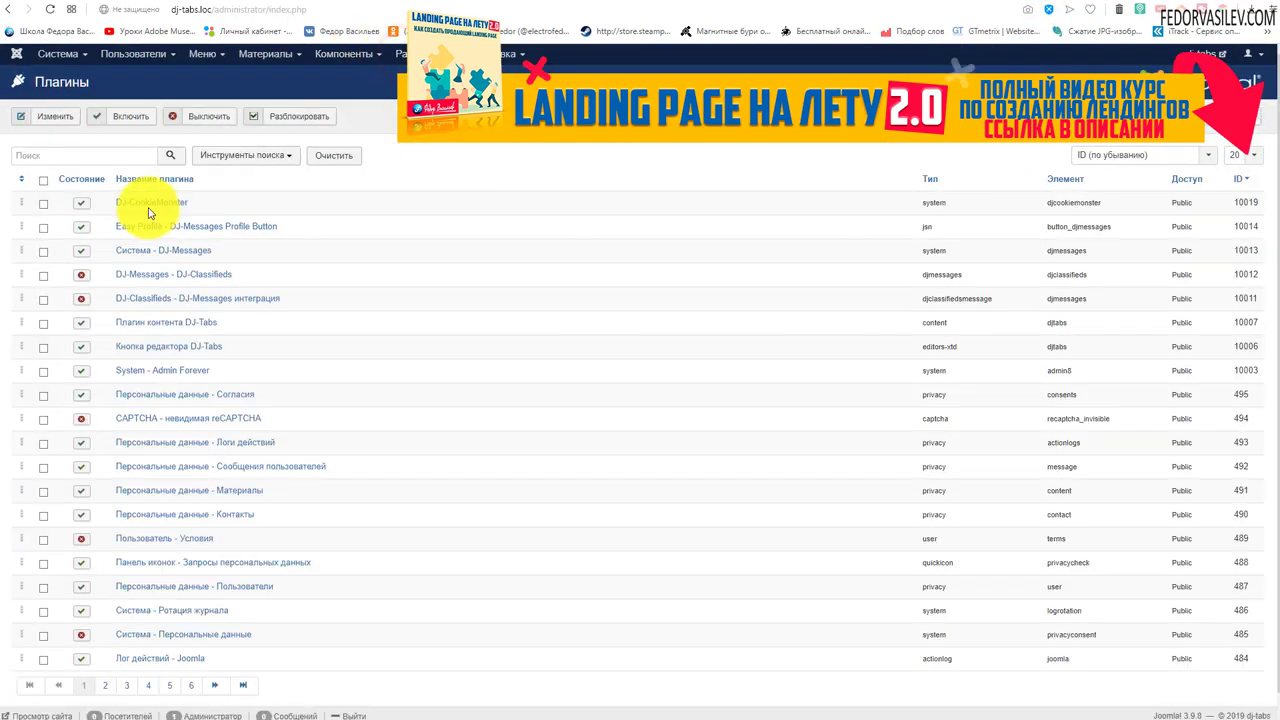
left_click(143, 194)
scroll(446, 222, "down", 5)
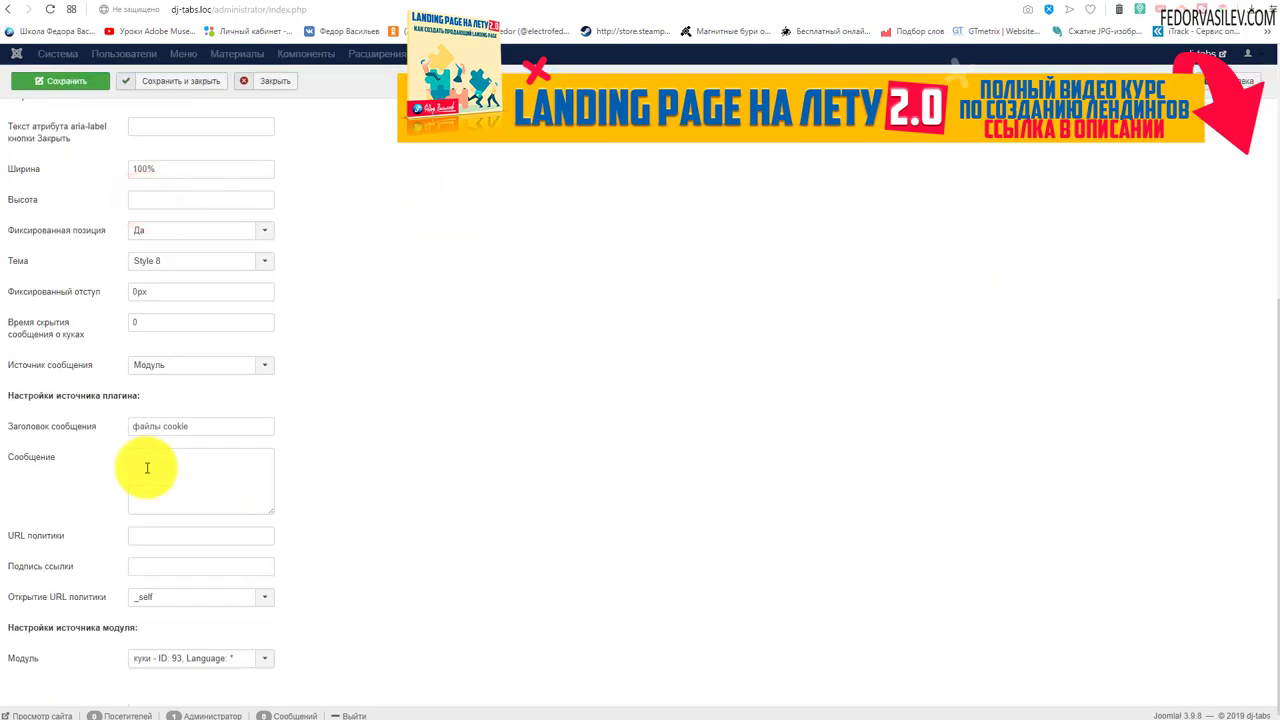
Step: Examine the Источник сообщения, Сообщение and Модуль settings, including the modules available as the message source
left_click(226, 469)
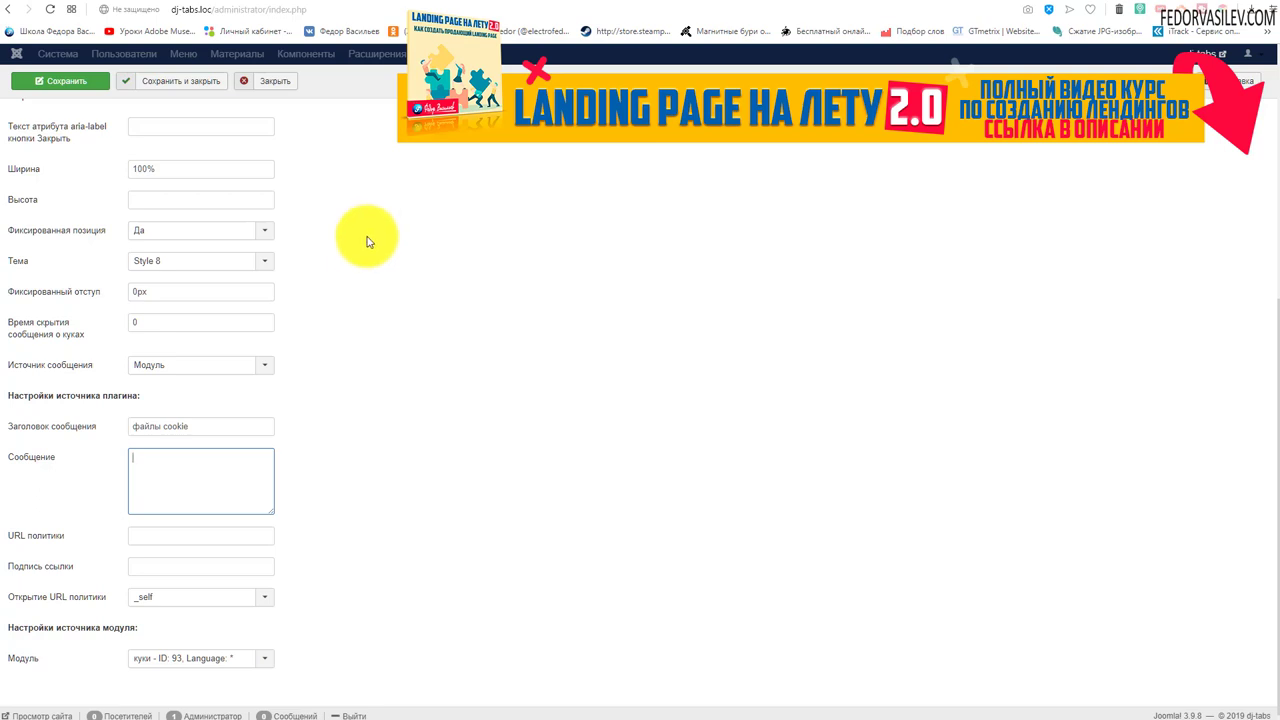
scroll(243, 354, "up", 5)
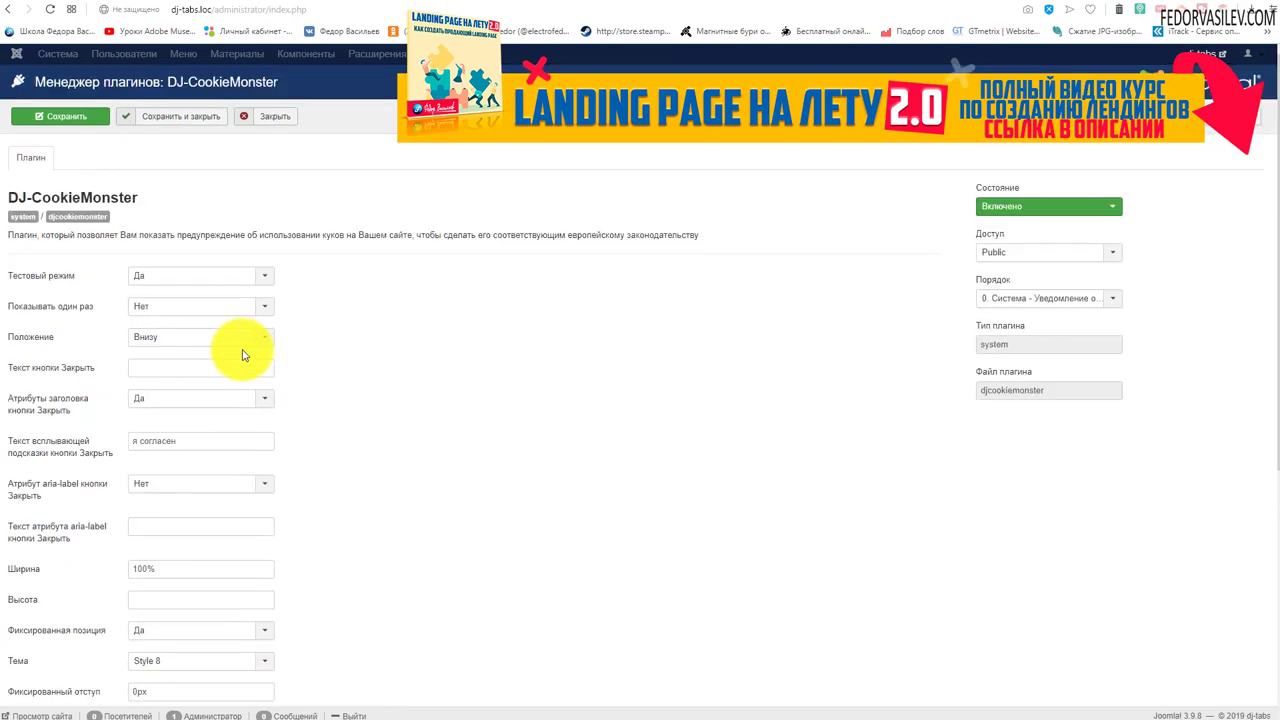
scroll(243, 354, "down", 4)
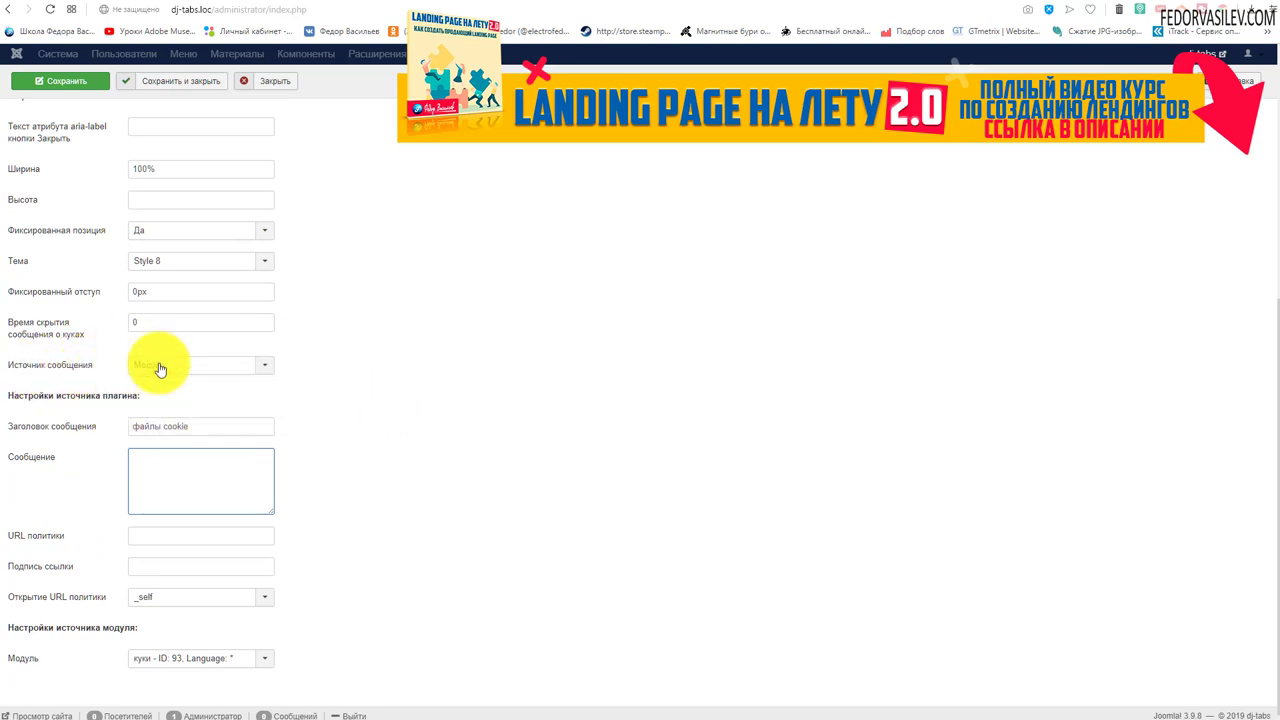
left_click(138, 472)
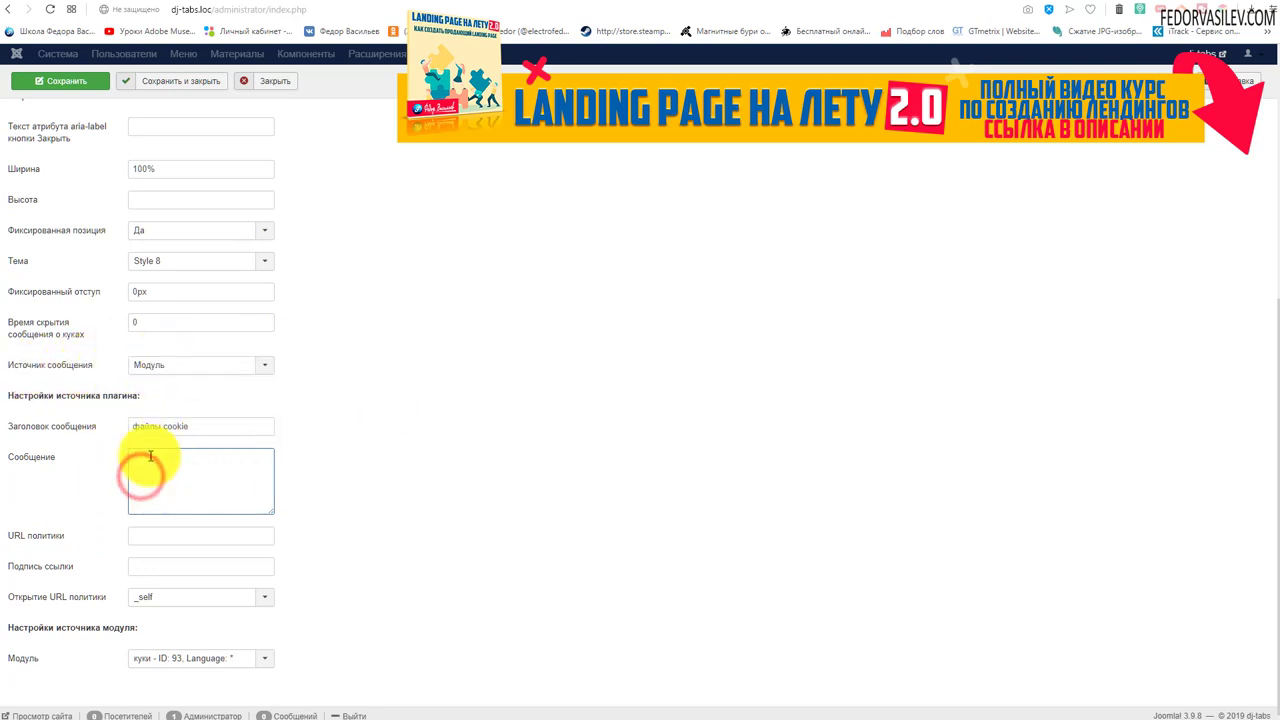
mouse_move(18, 664)
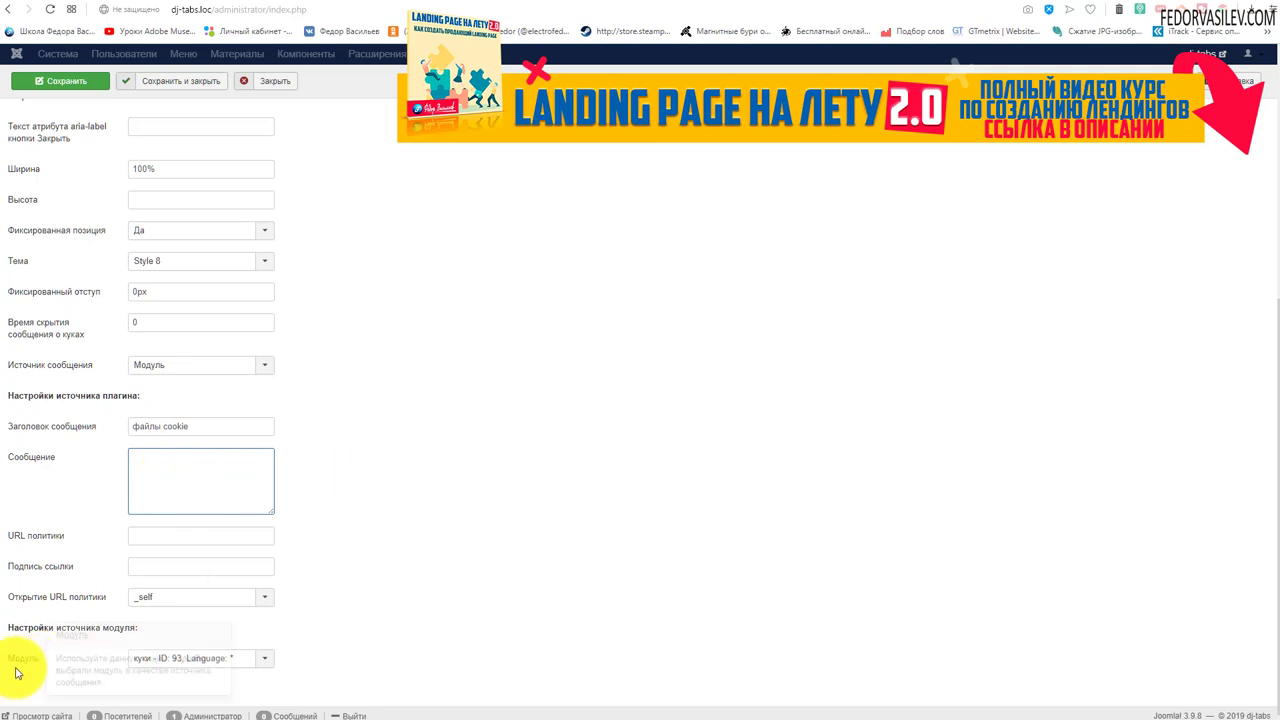
left_click(218, 661)
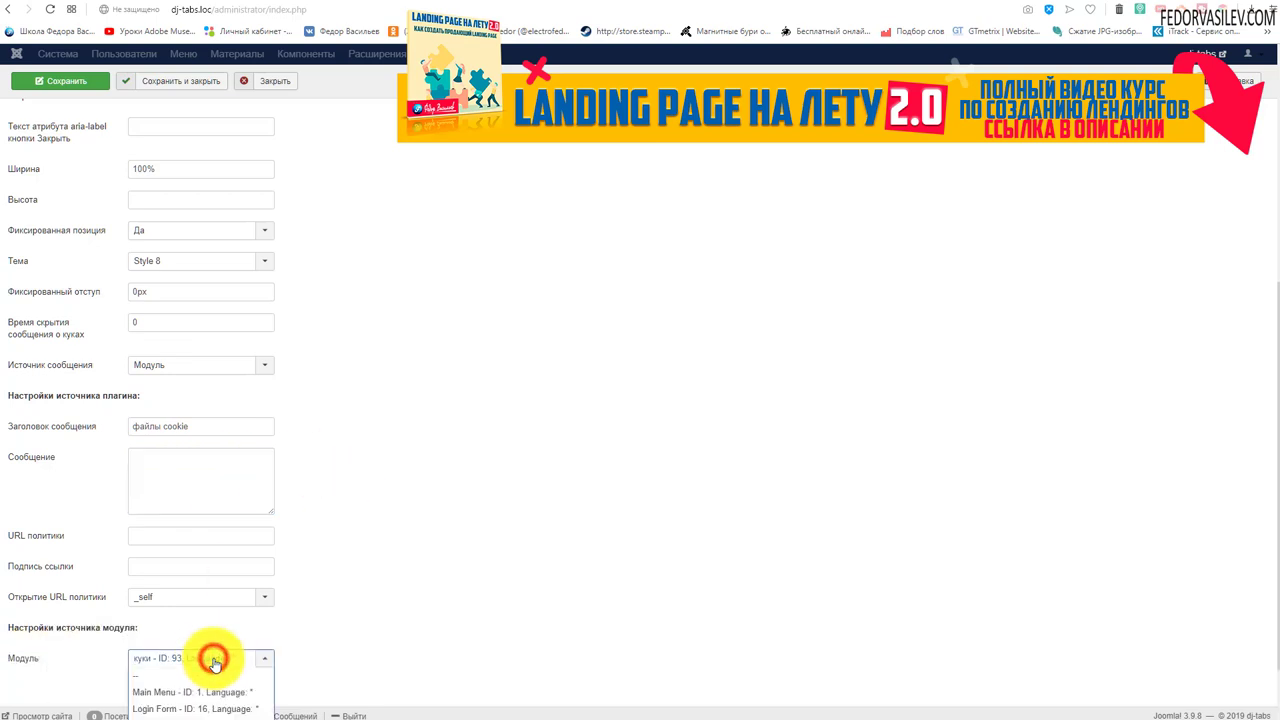
left_click(394, 712)
Step: Save and close the DJ-CookieMonster plugin settings
scroll(350, 466, "up", 5)
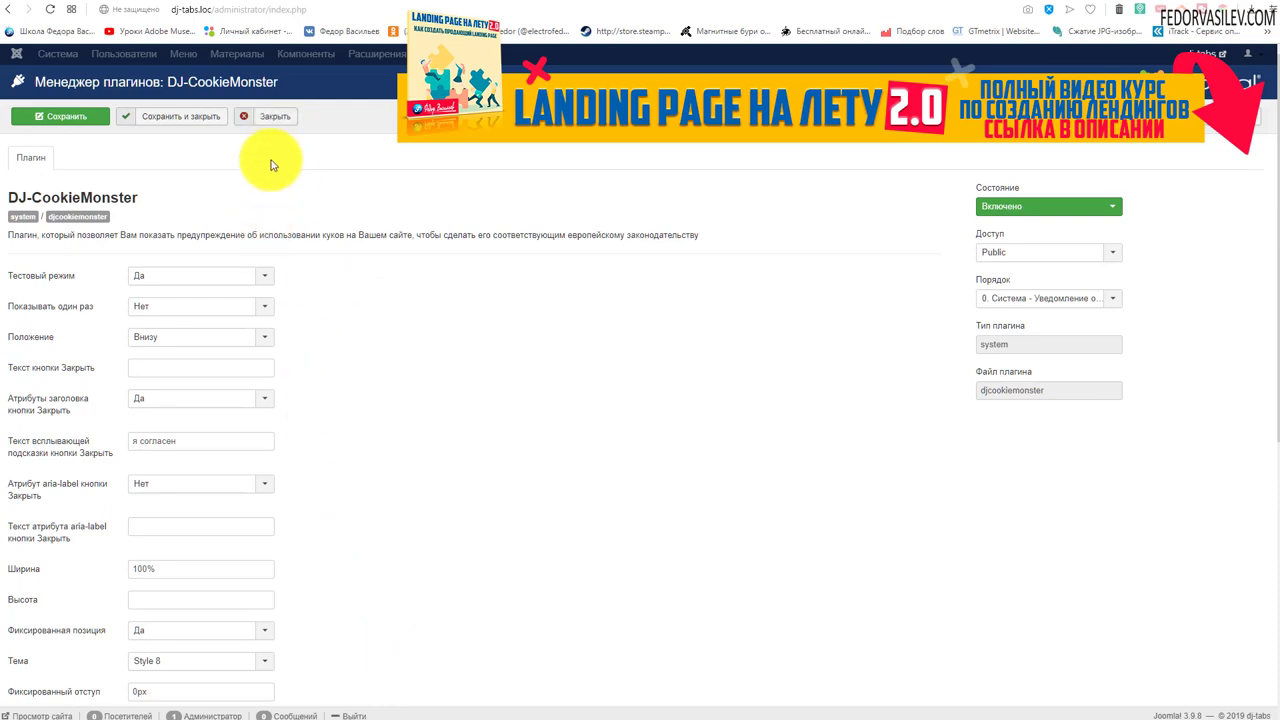
scroll(262, 410, "down", 3)
scroll(152, 443, "up", 3)
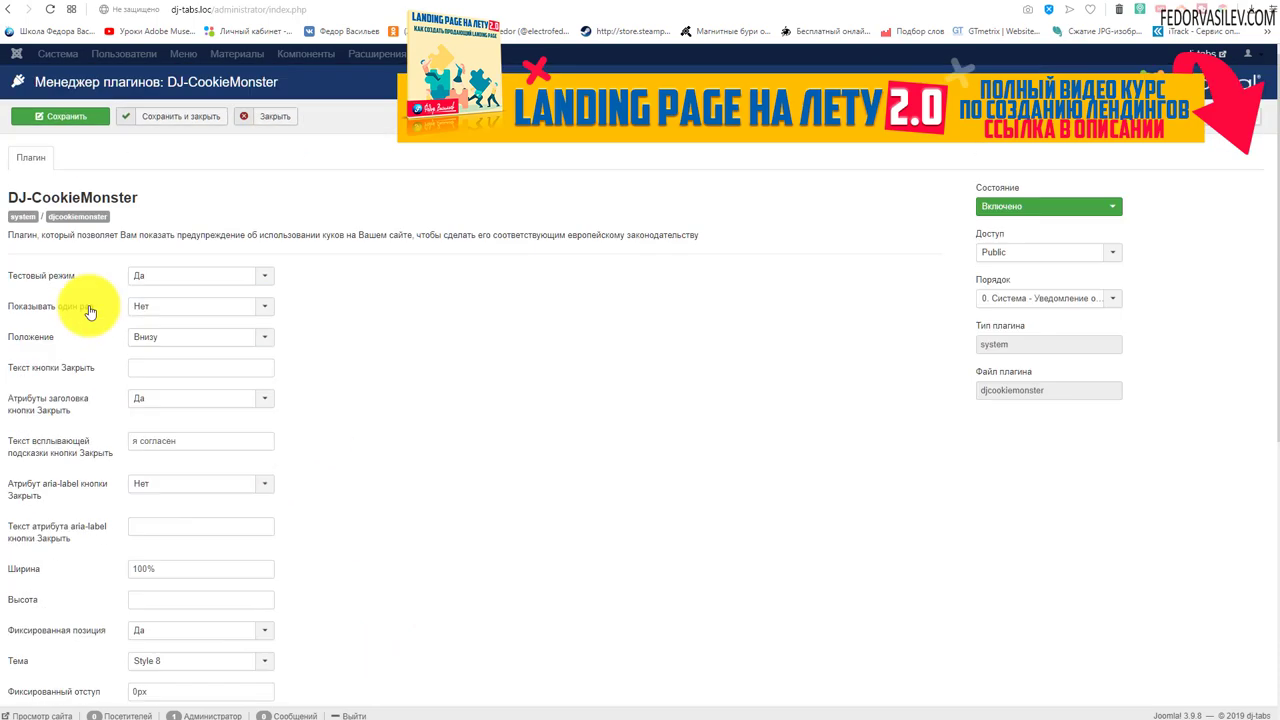
left_click(134, 120)
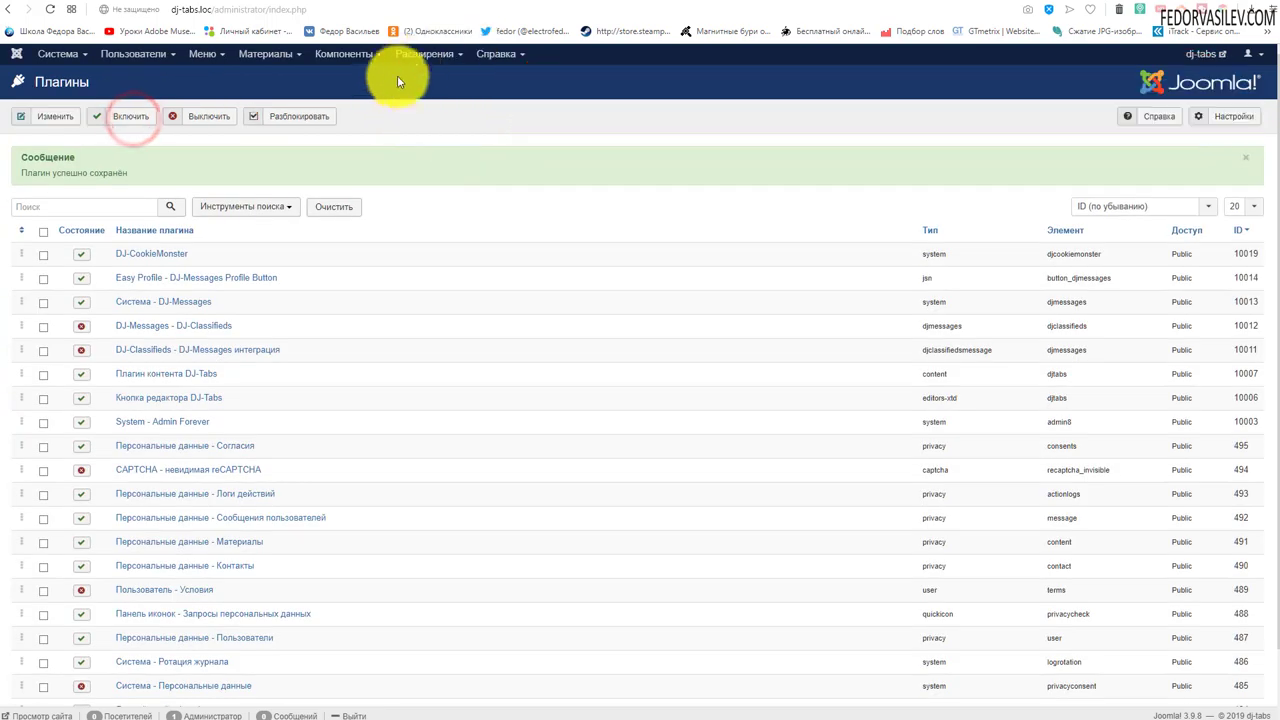
Step: View the module types available for a new site module, including HTML-код, and return to the module list without creating one
left_click(416, 54)
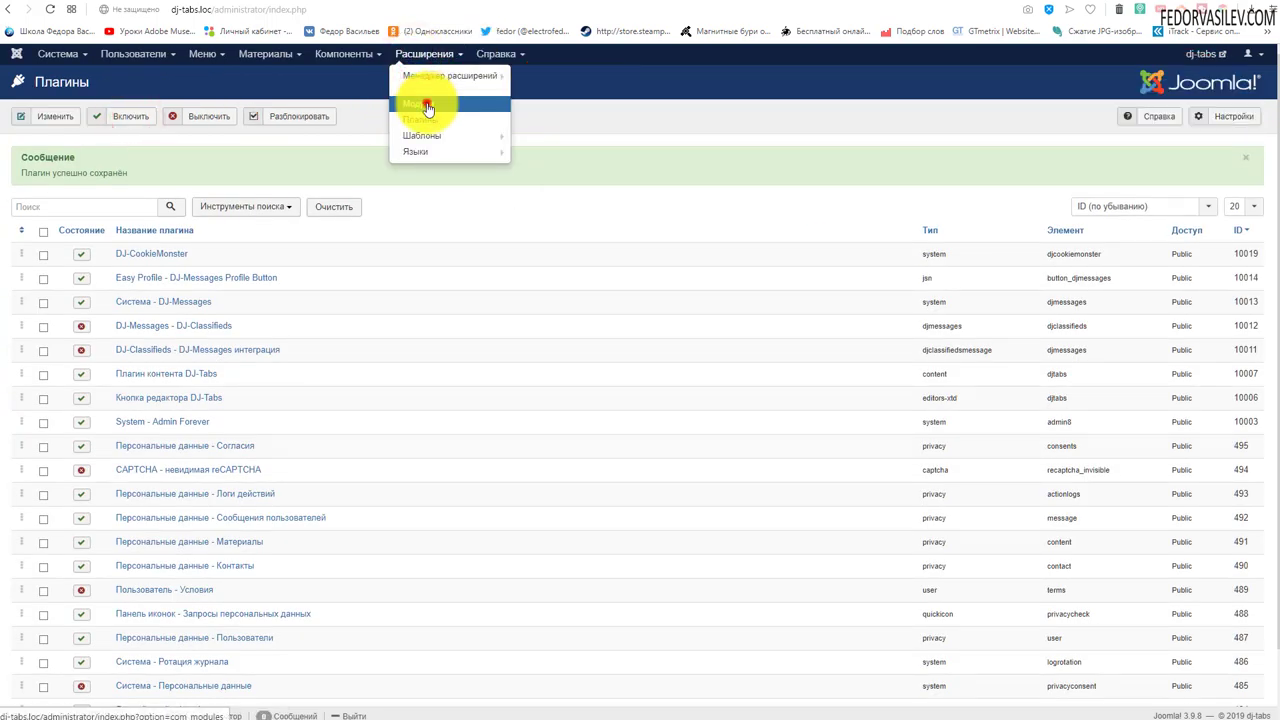
left_click(426, 107)
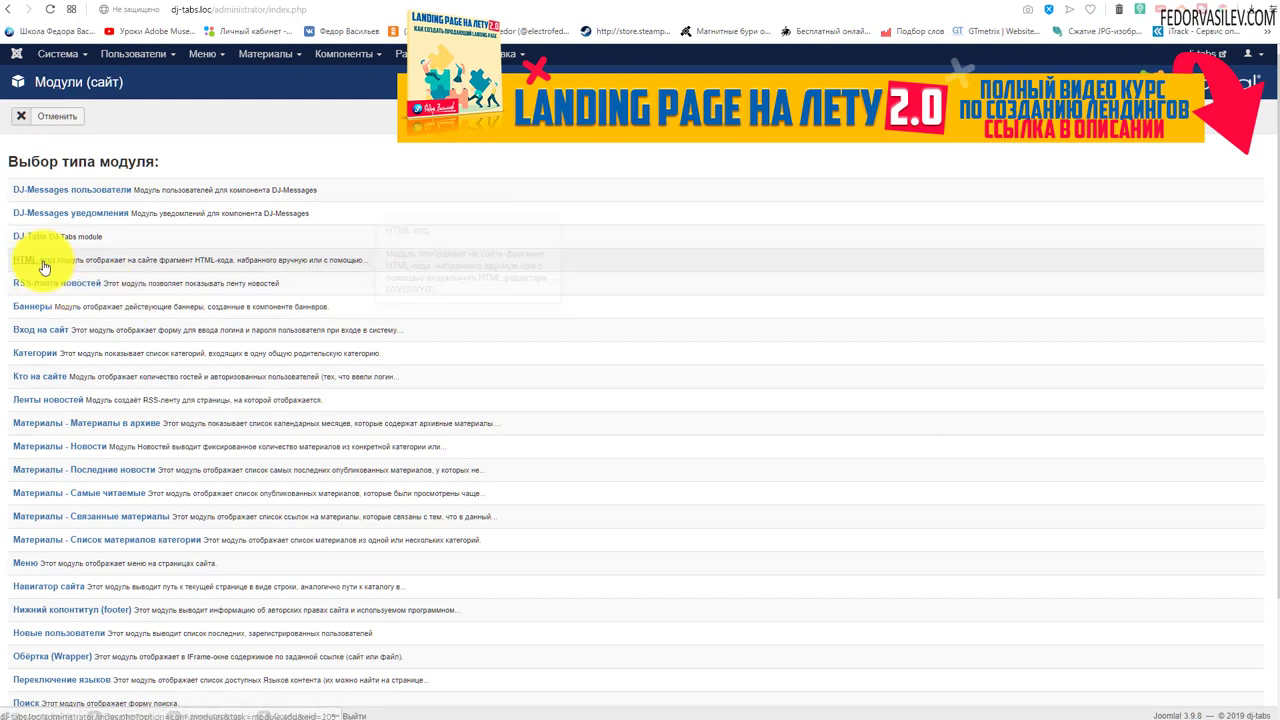
left_click(60, 115)
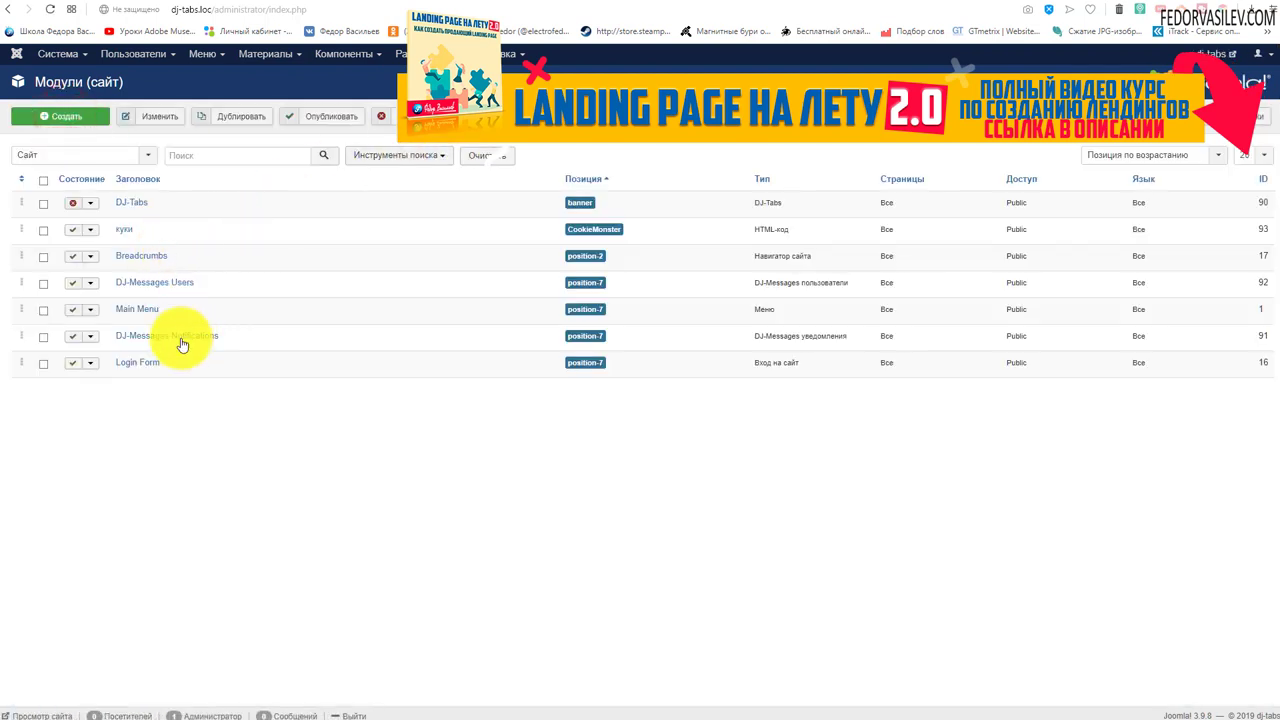
Step: Open the куки HTML-код module and review its title, position, publishing state, menu assignment, message text and image
left_click(124, 229)
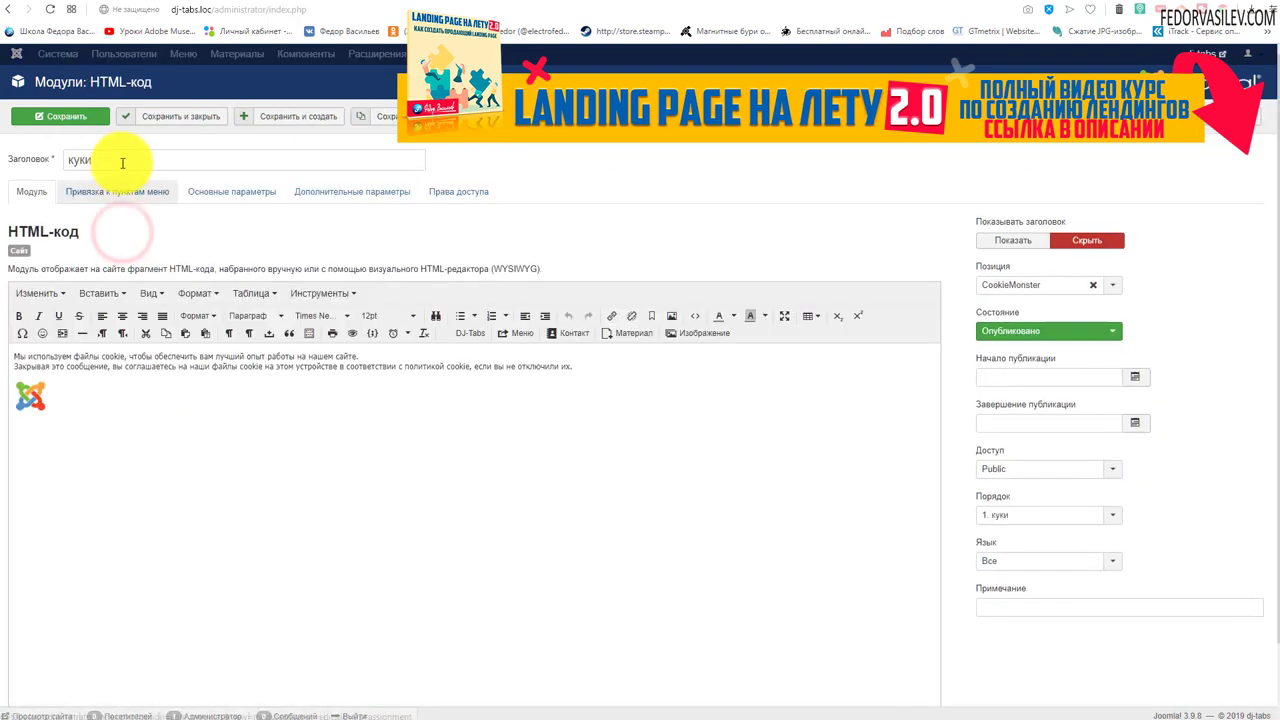
left_click_drag(111, 159, 55, 160)
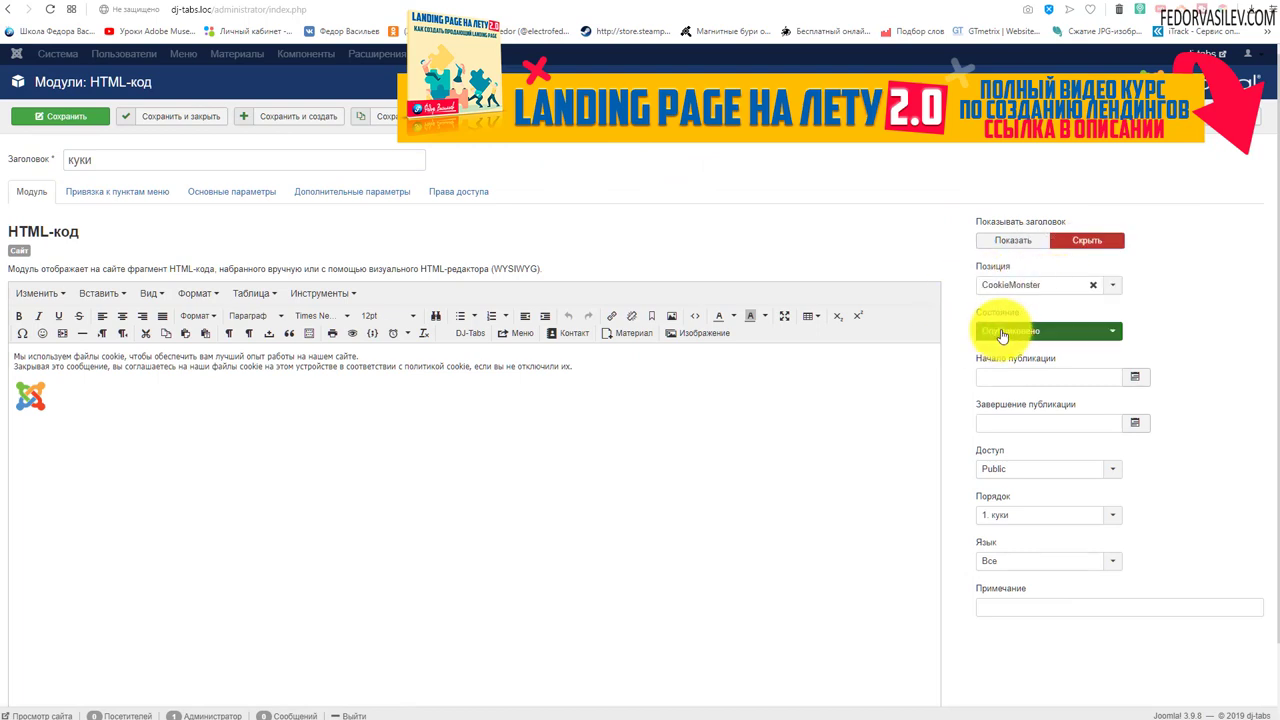
left_click(125, 194)
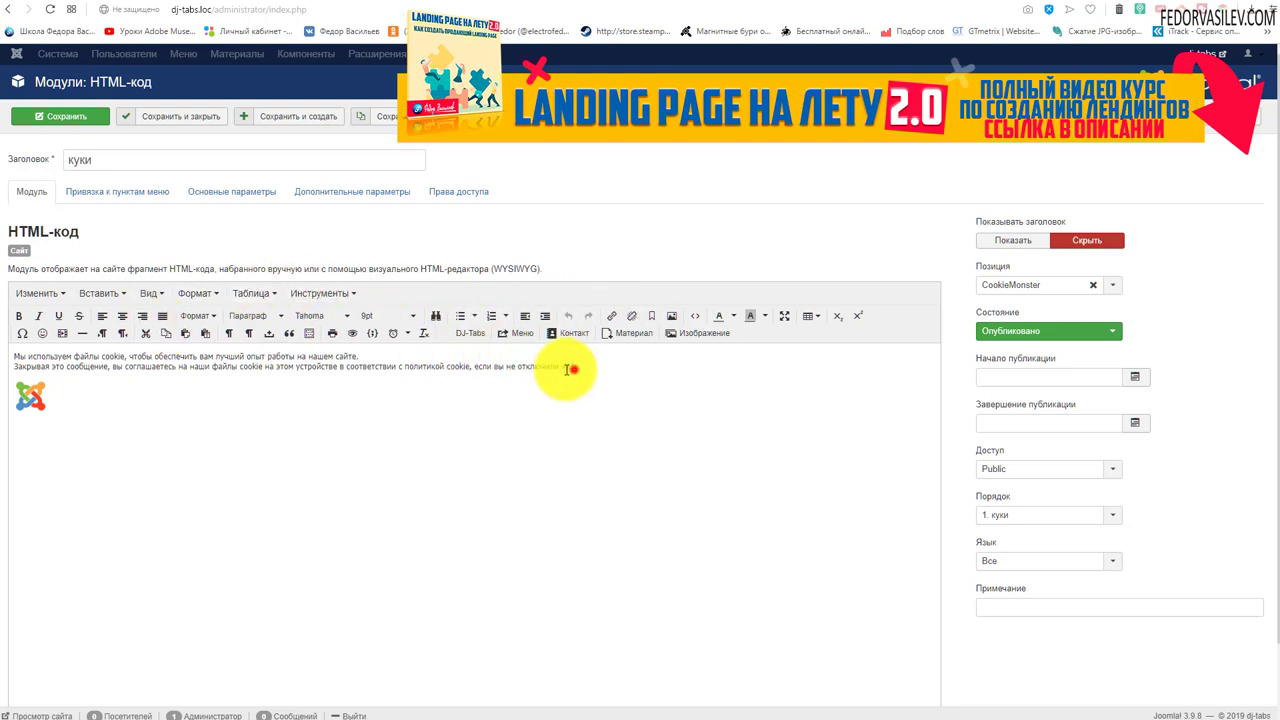
left_click_drag(570, 369, 8, 358)
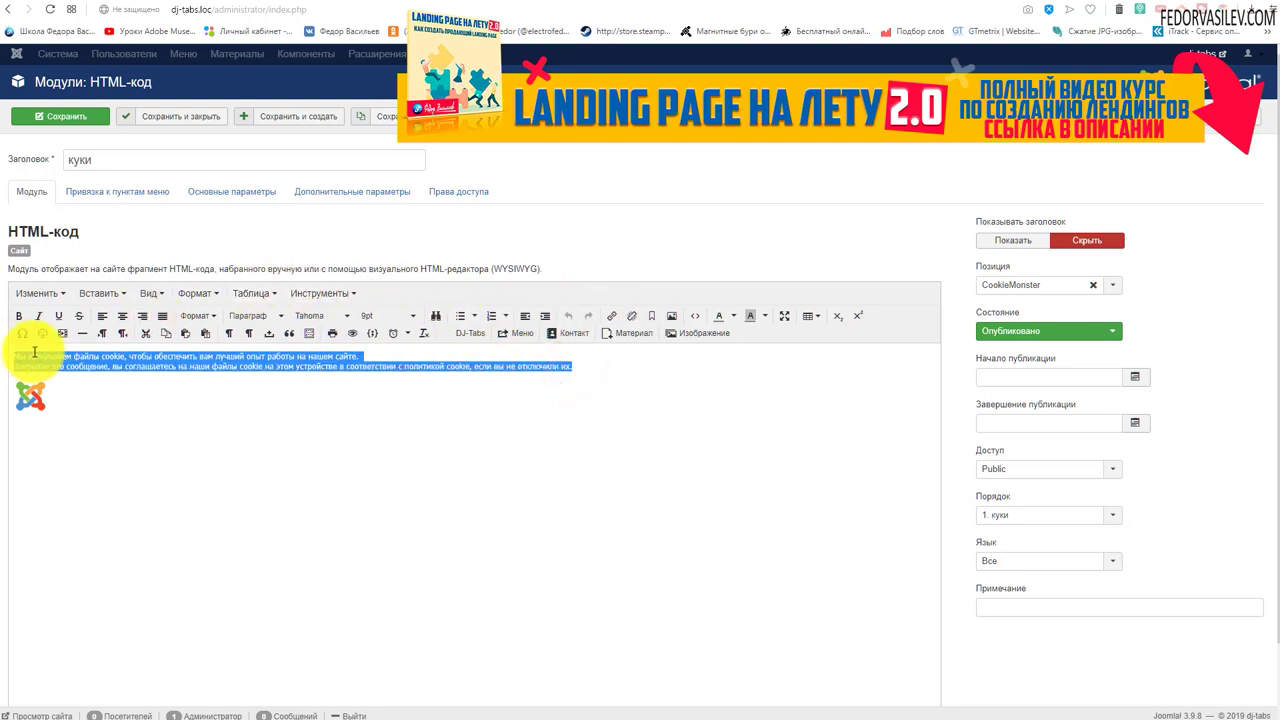
left_click(45, 398)
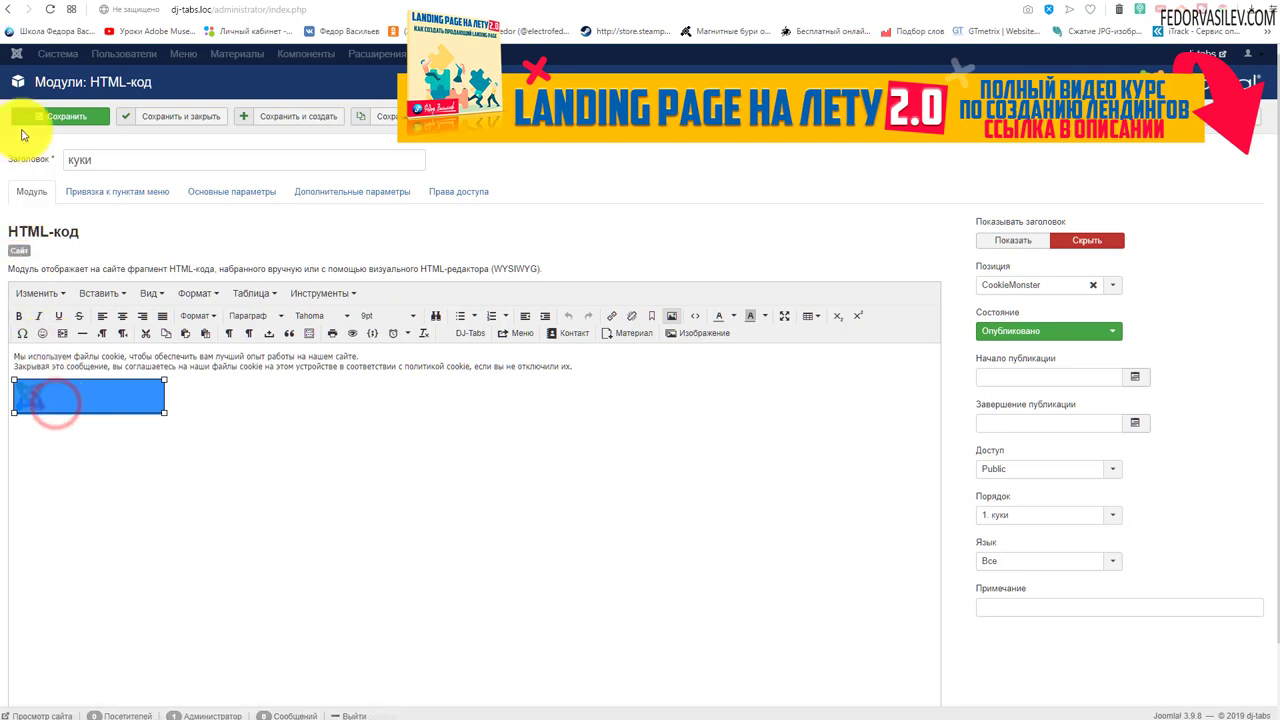
left_click(345, 516)
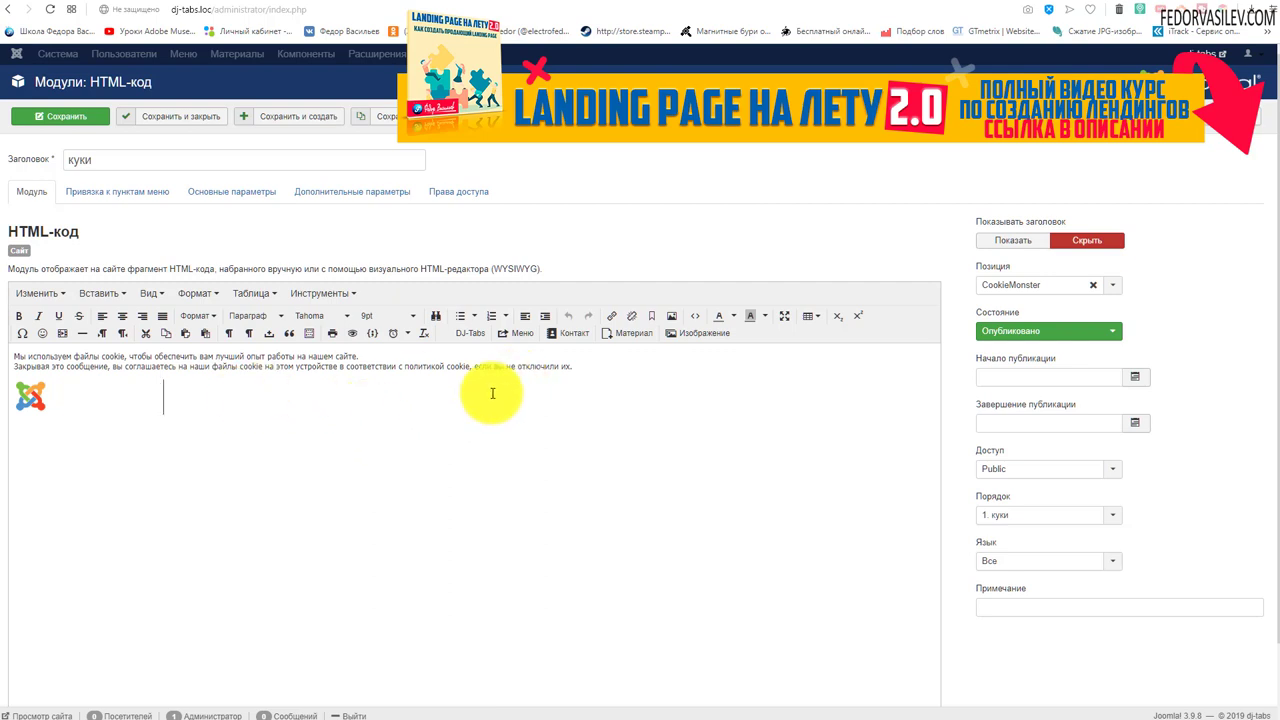
Step: Make the whole cookie message text bold at 18pt in the куки module, and save and close the module
left_click_drag(580, 366, 15, 358)
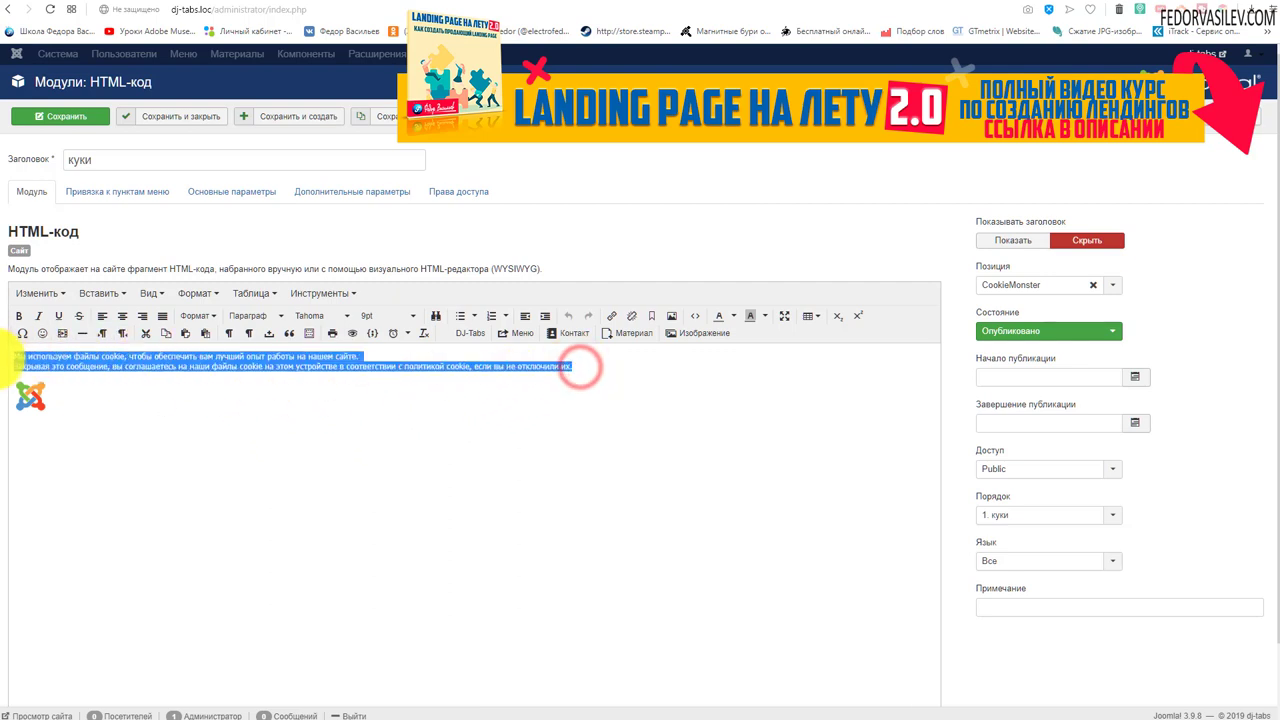
left_click(18, 316)
left_click(400, 318)
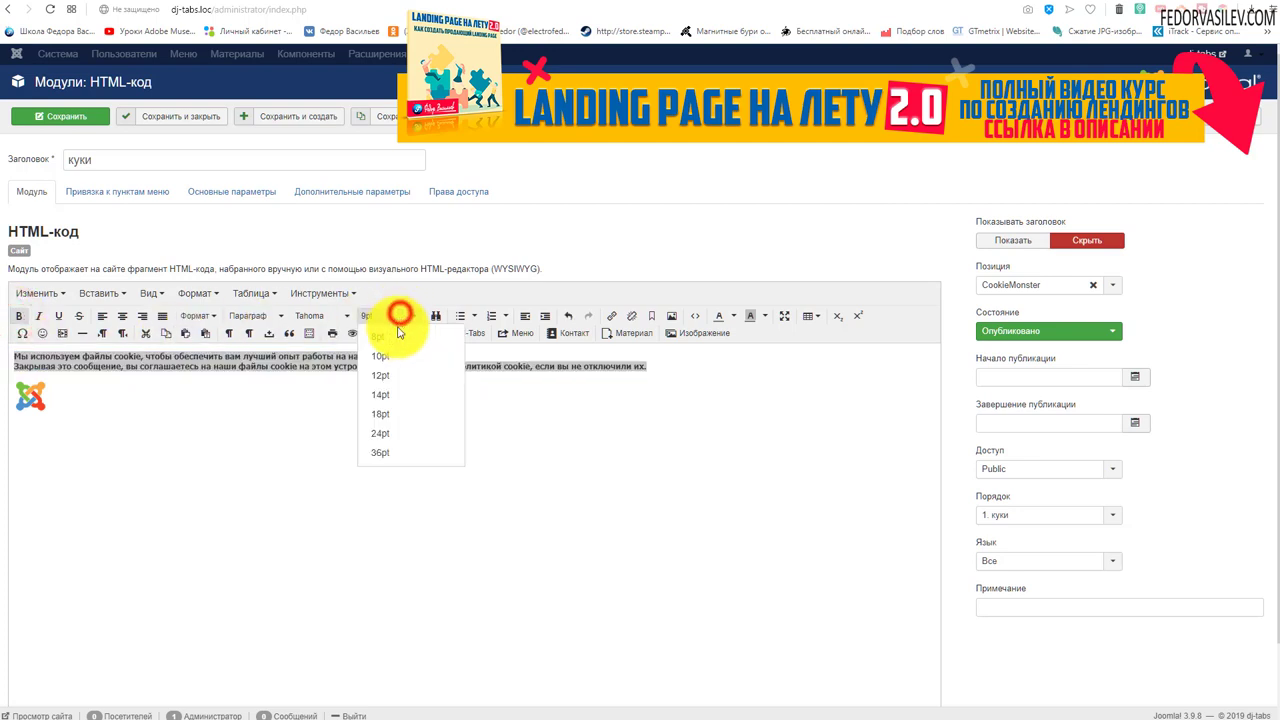
left_click(417, 422)
left_click(409, 384)
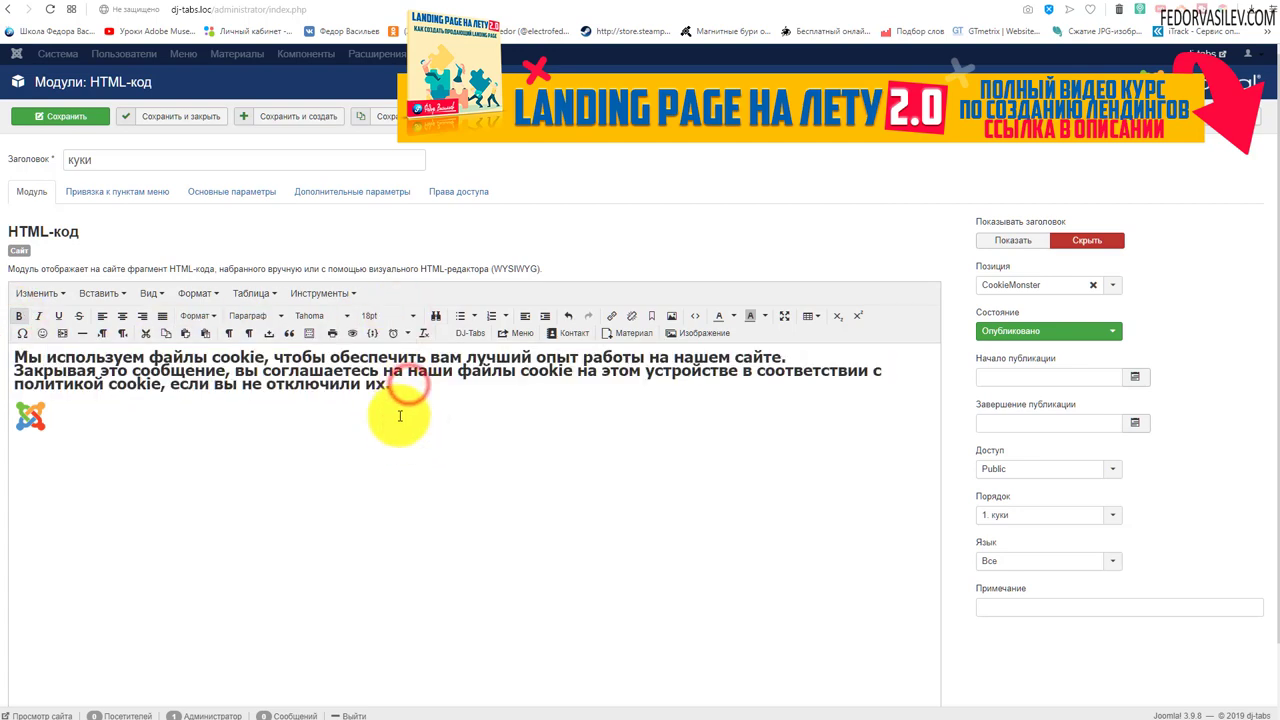
left_click(186, 116)
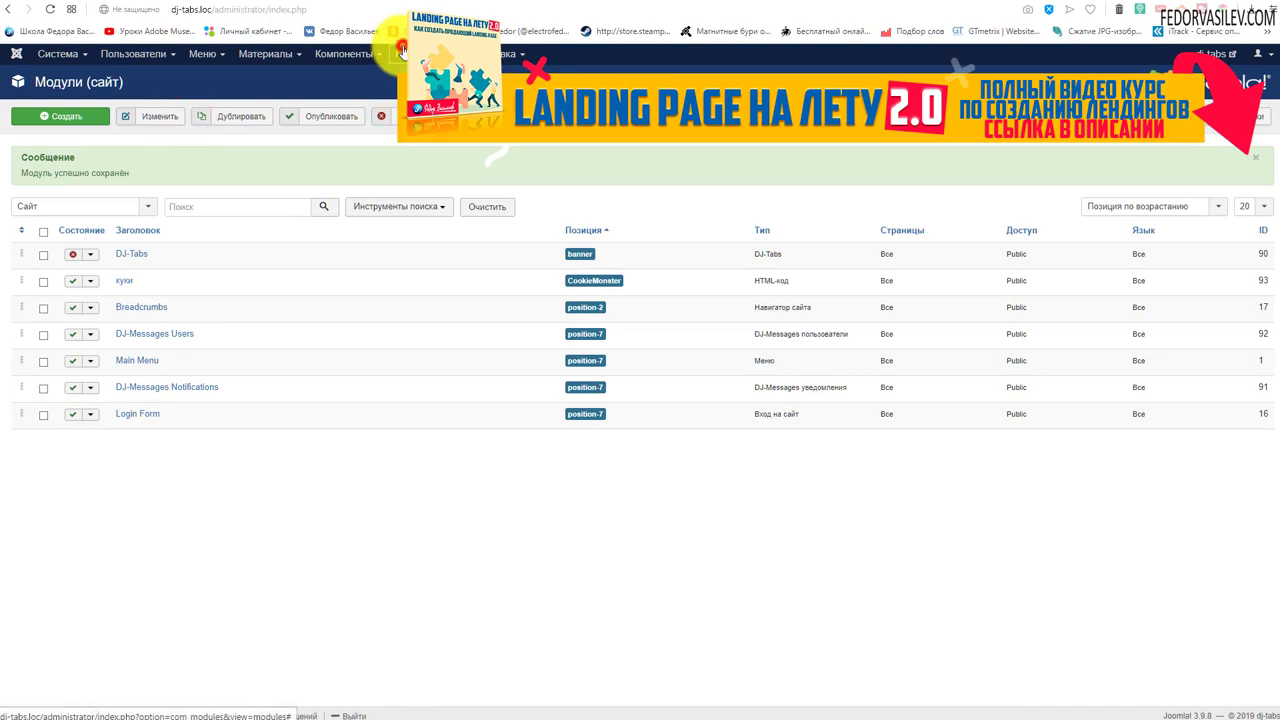
Step: Open the DJ-CookieMonster plugin and review which modules can be selected as the message source, keeping the current choice
left_click(410, 53)
left_click(420, 150)
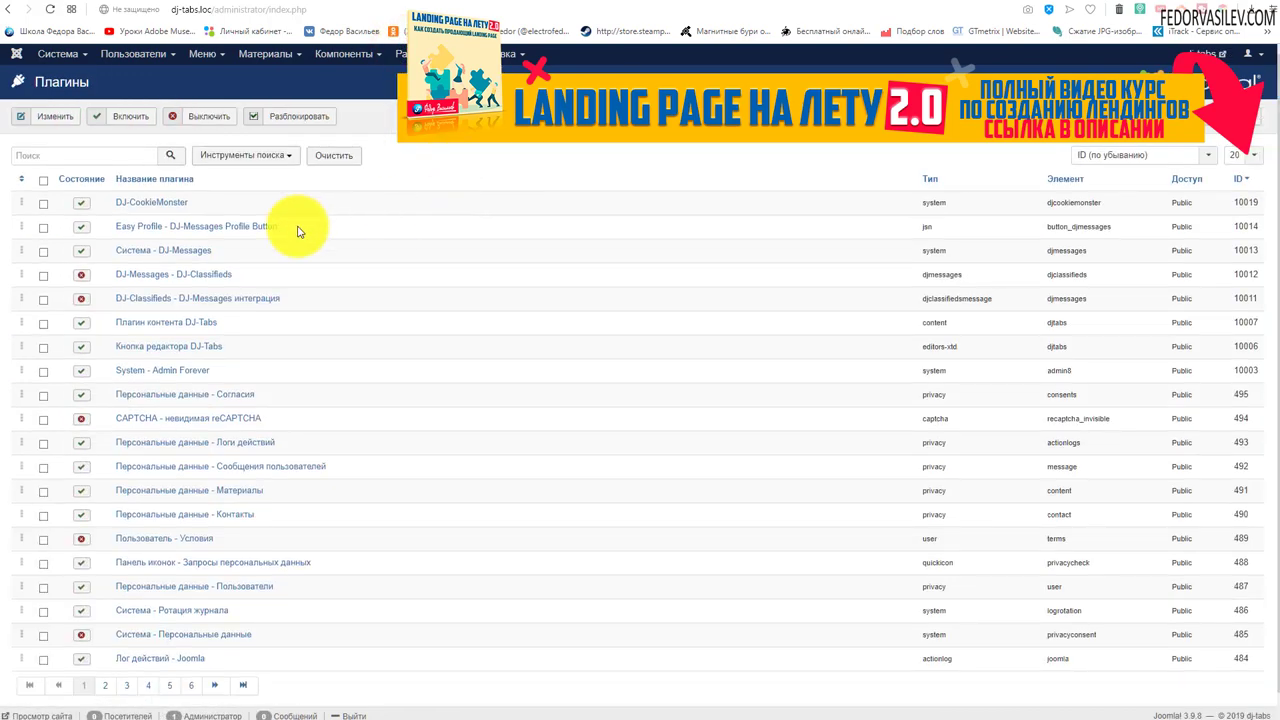
left_click(160, 202)
scroll(400, 260, "down", 4)
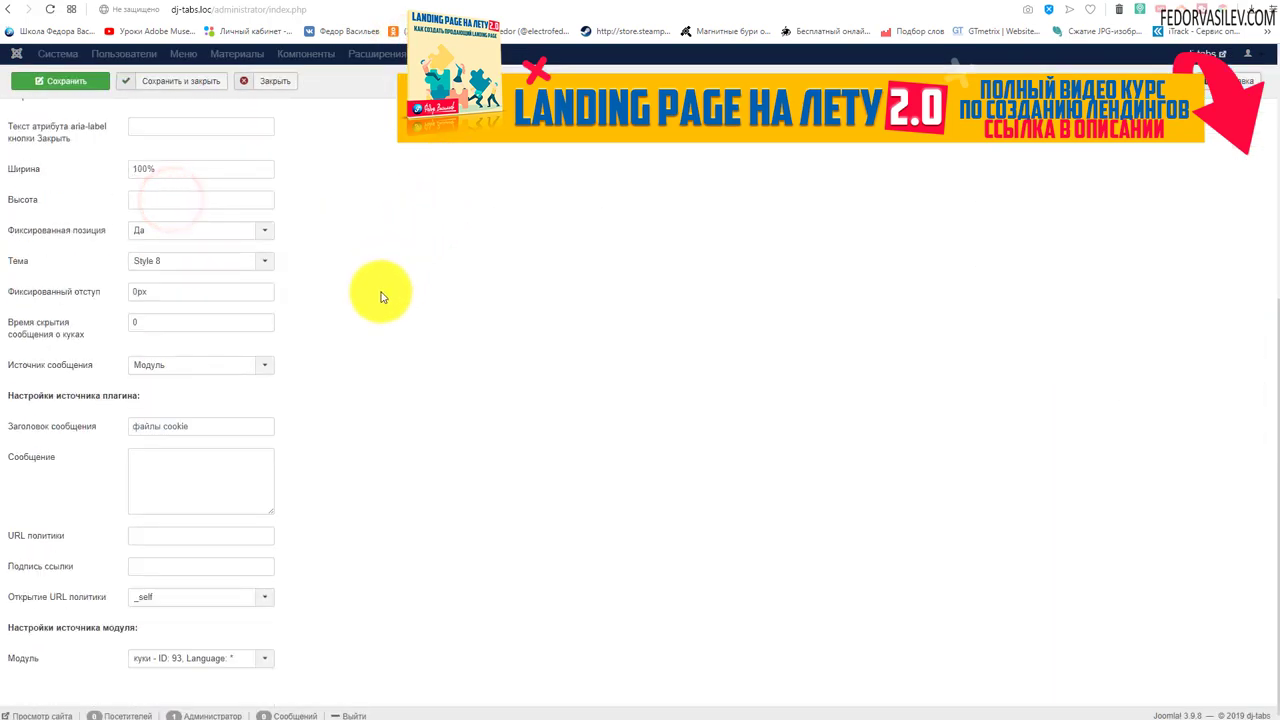
left_click(189, 658)
scroll(188, 666, "down", 1)
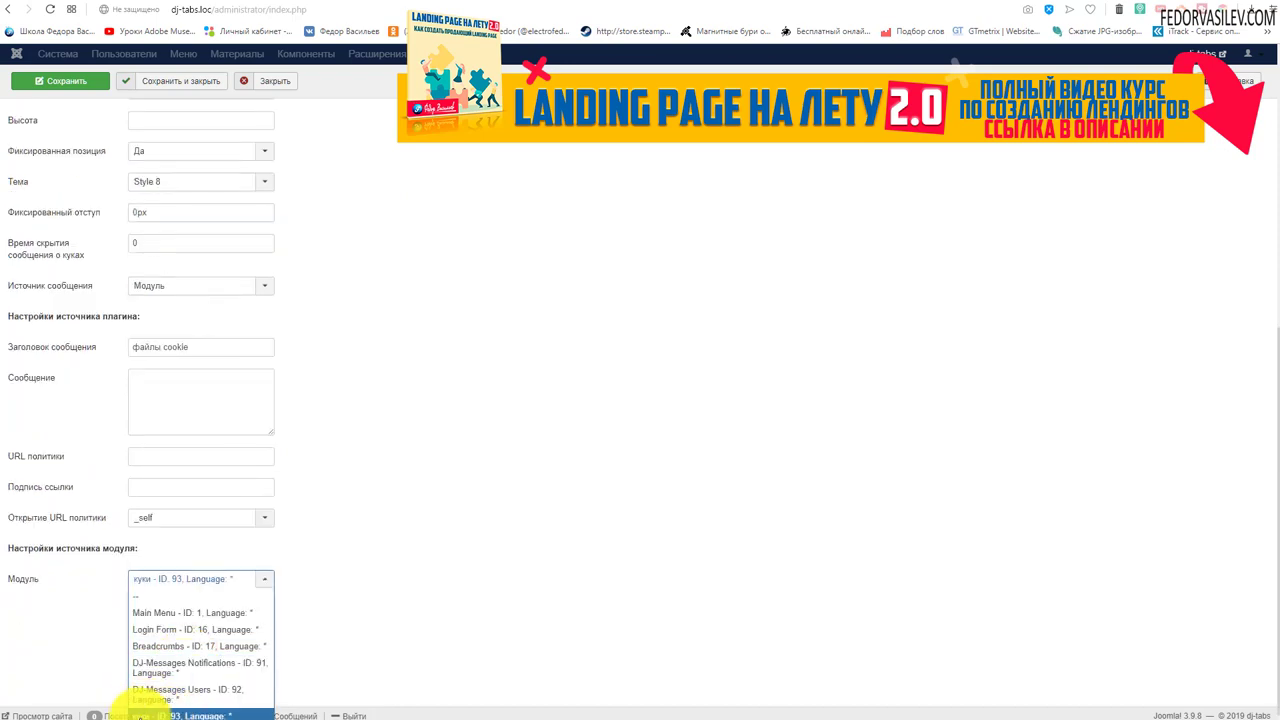
left_click(380, 663)
scroll(380, 329, "up", 3)
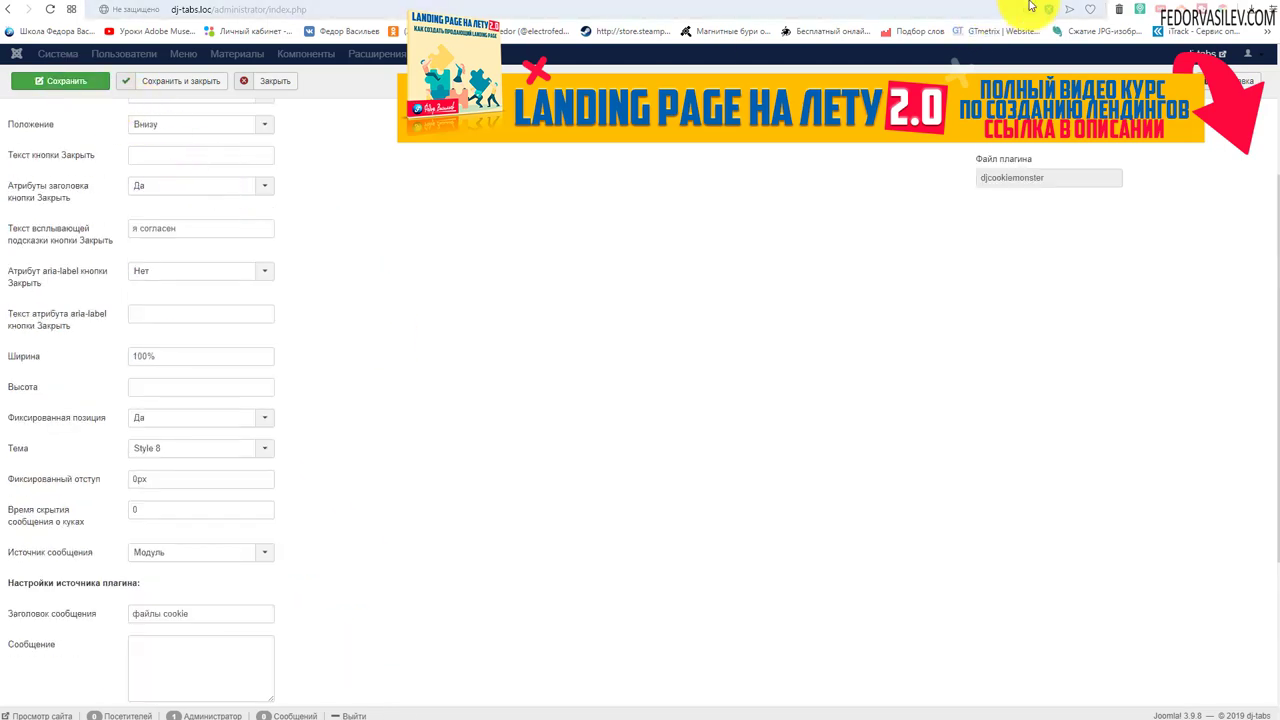
Step: Reload the site's home page to check the reformatted cookie message, and review the Тема style options in the plugin settings
key("ctrl+Tab")
left_click(55, 15)
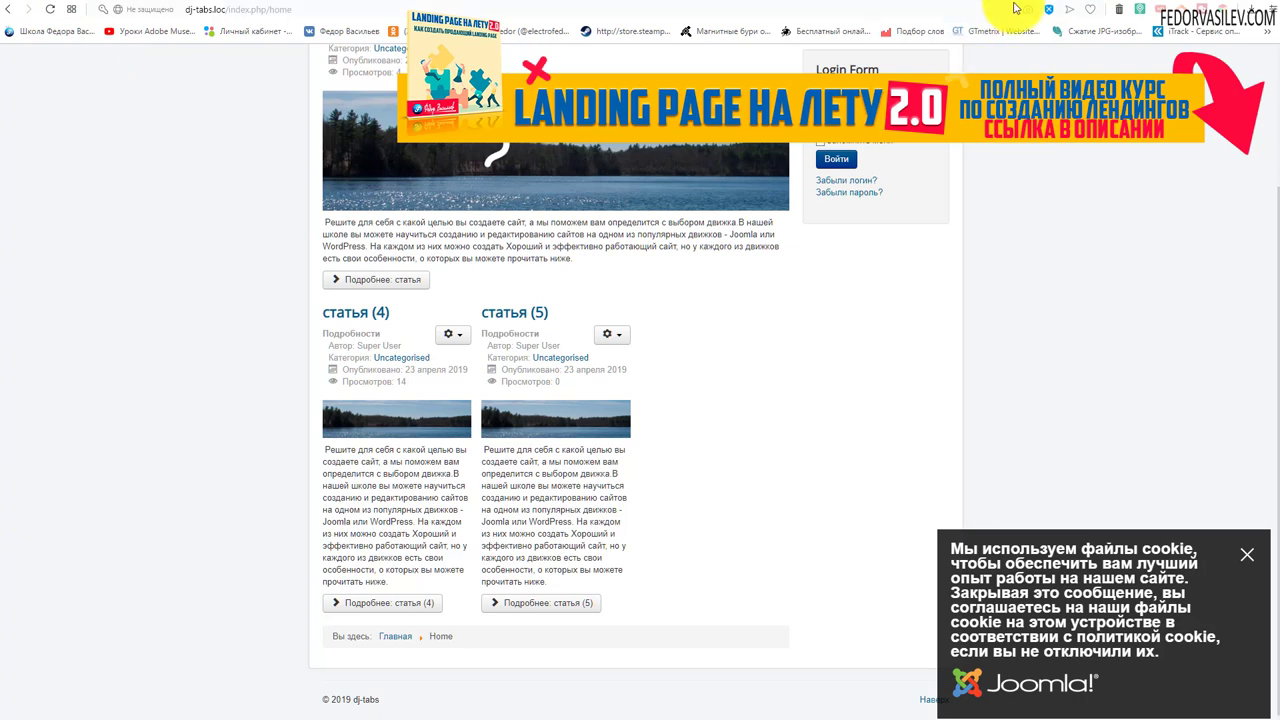
key("ctrl+Tab")
left_click(169, 448)
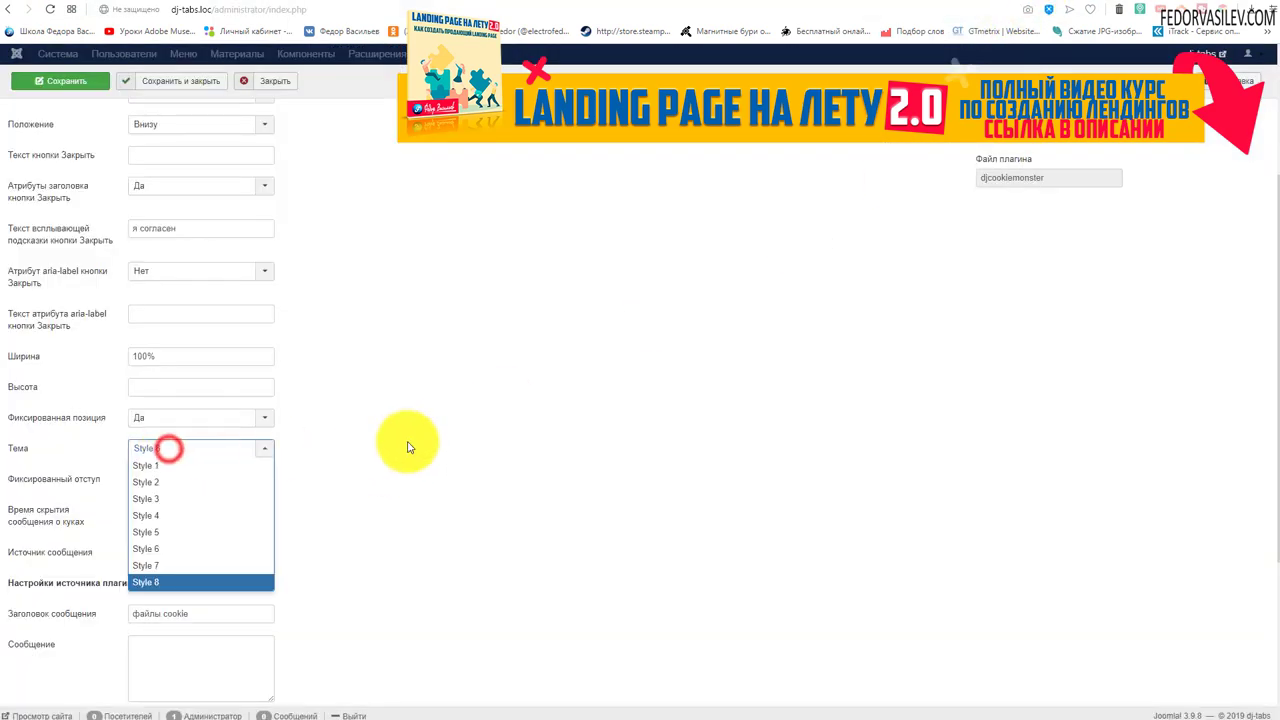
left_click(406, 437)
Step: Examine the cookie message's text and Joomla logo on the site's home page
key("ctrl+Tab")
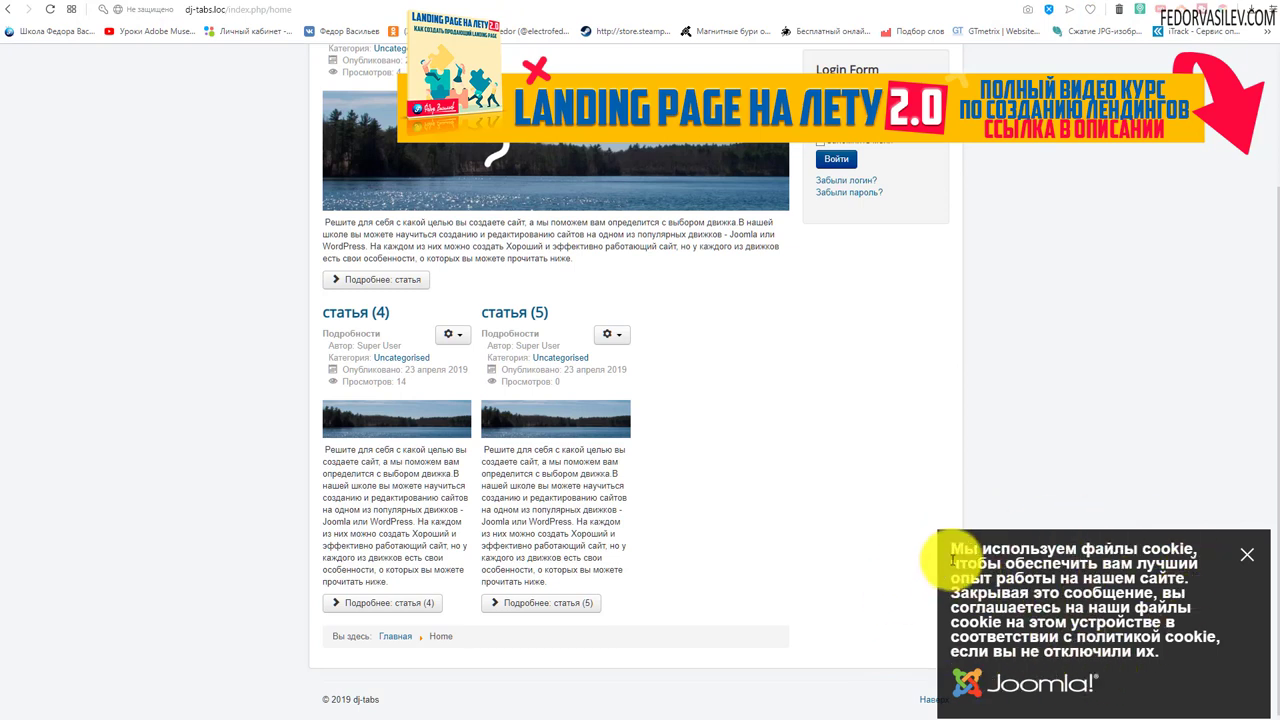
left_click_drag(953, 548, 1034, 610)
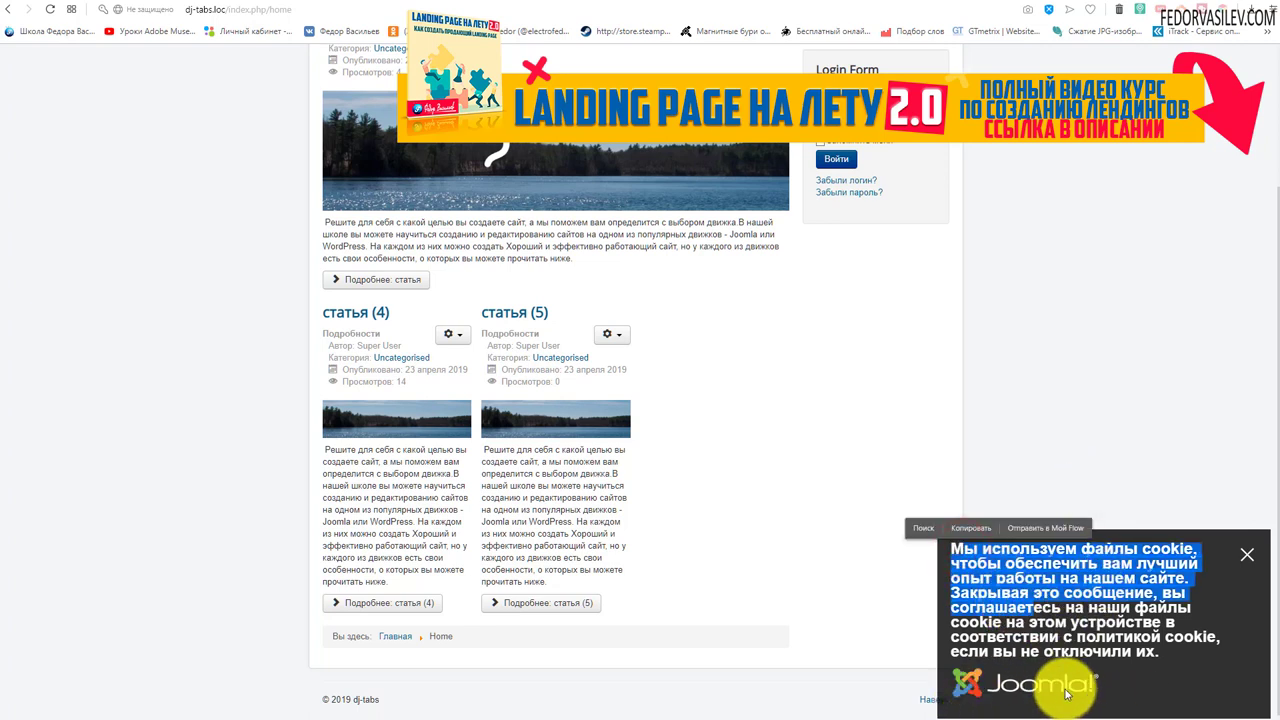
left_click(840, 490)
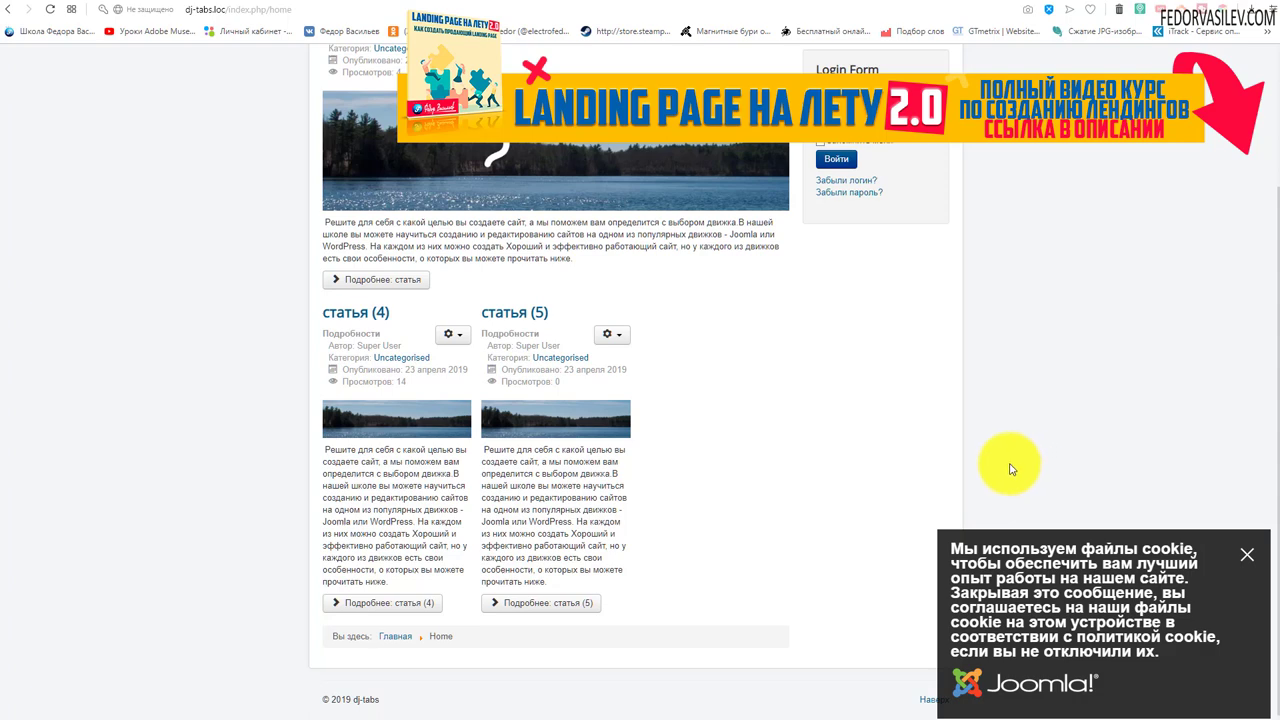
scroll(1011, 469, "up", 2)
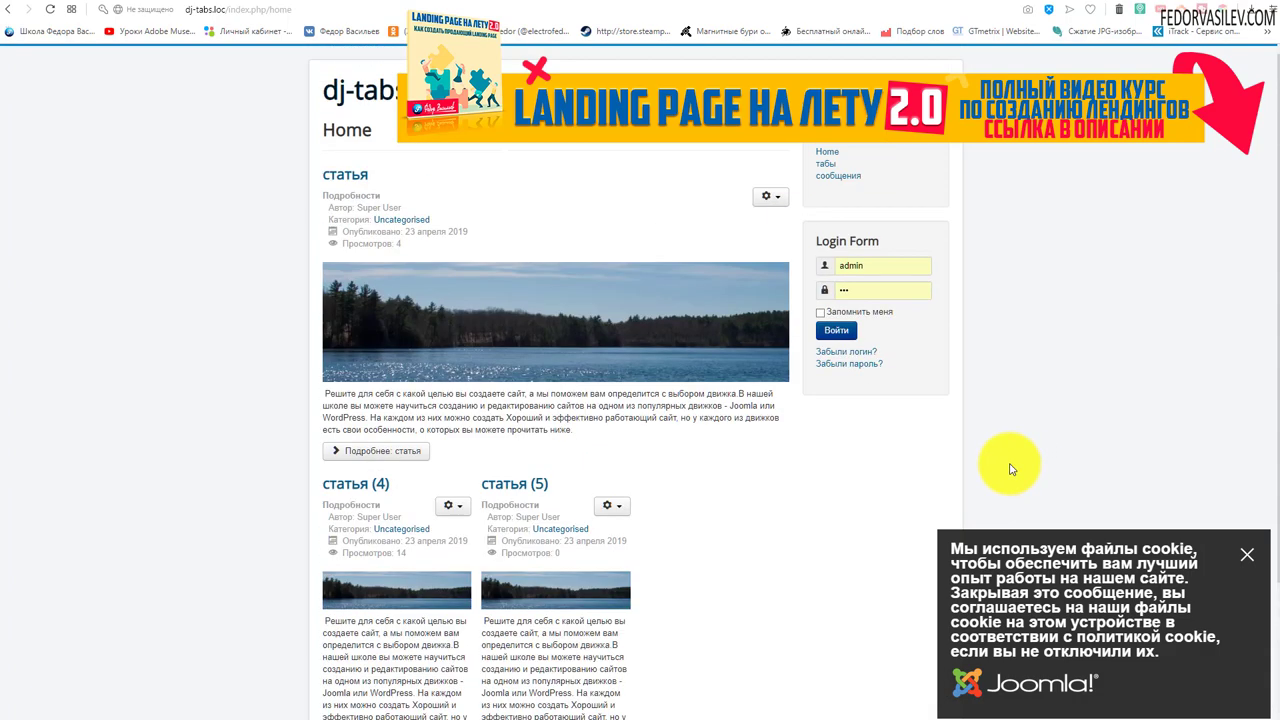